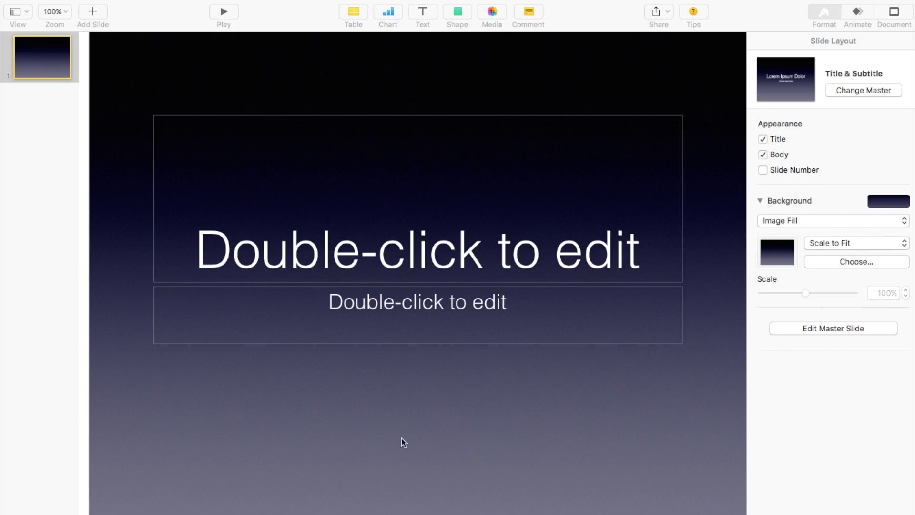
In Document settings, set a custom slide size of 1350 × 760 points
left_click(889, 20)
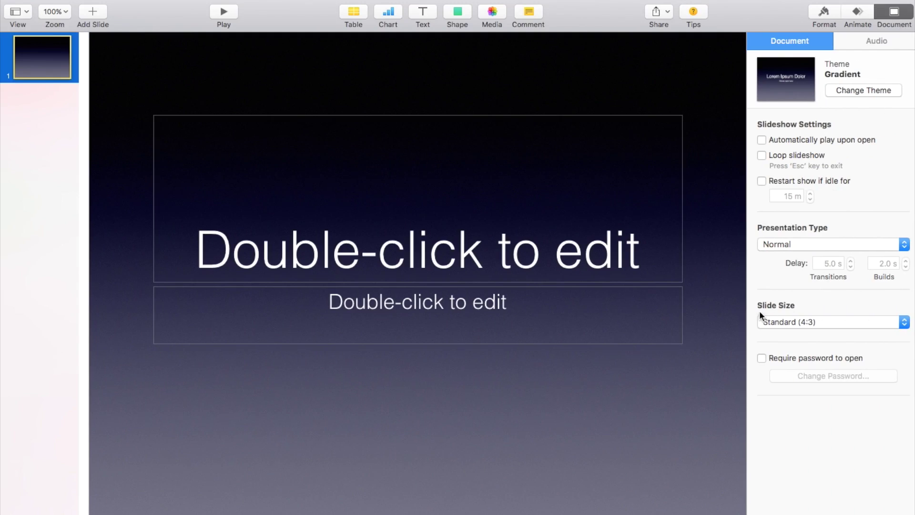
left_click(785, 319)
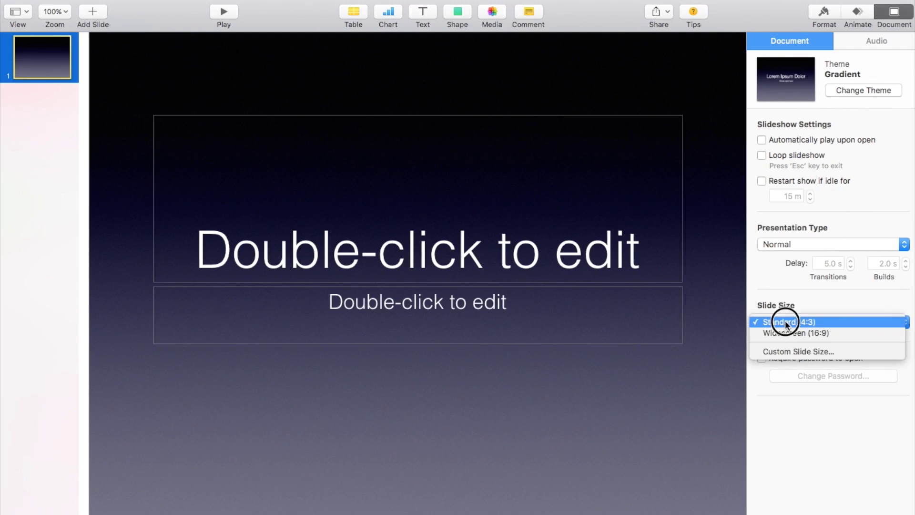
left_click(781, 351)
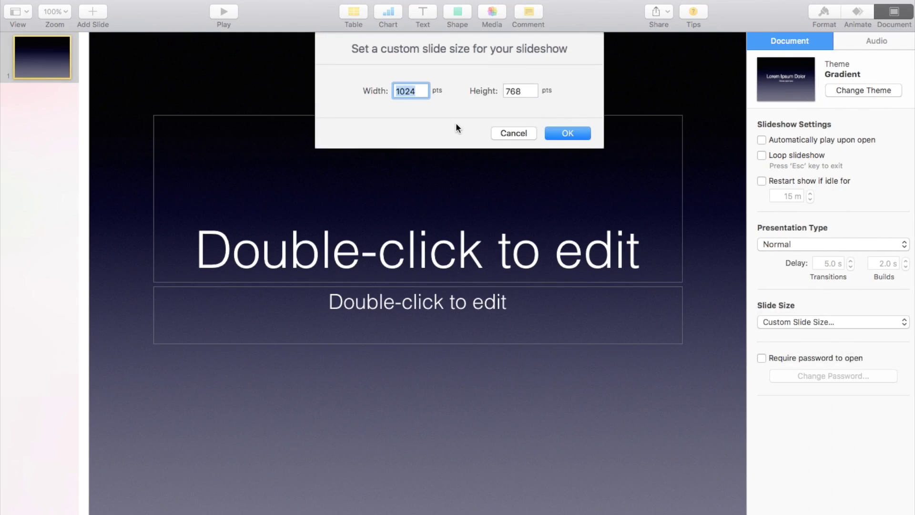
type("1350")
left_click(525, 89)
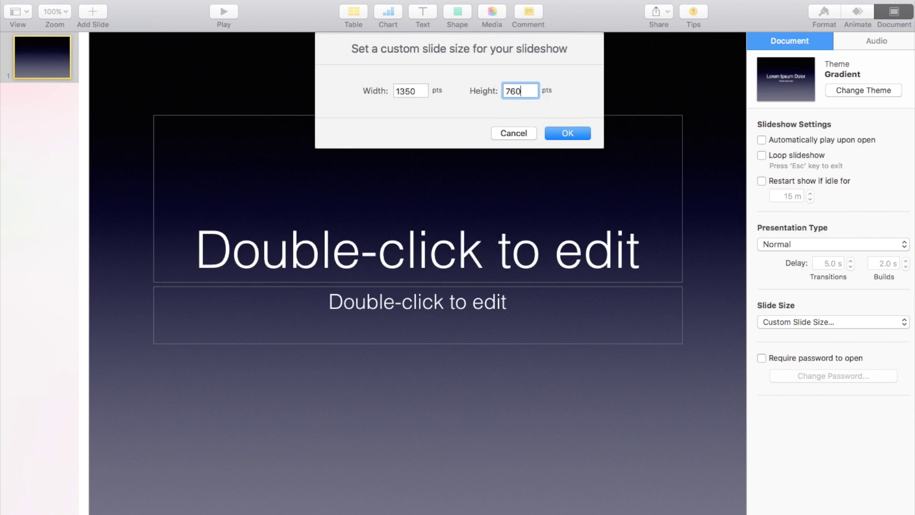
left_click(558, 135)
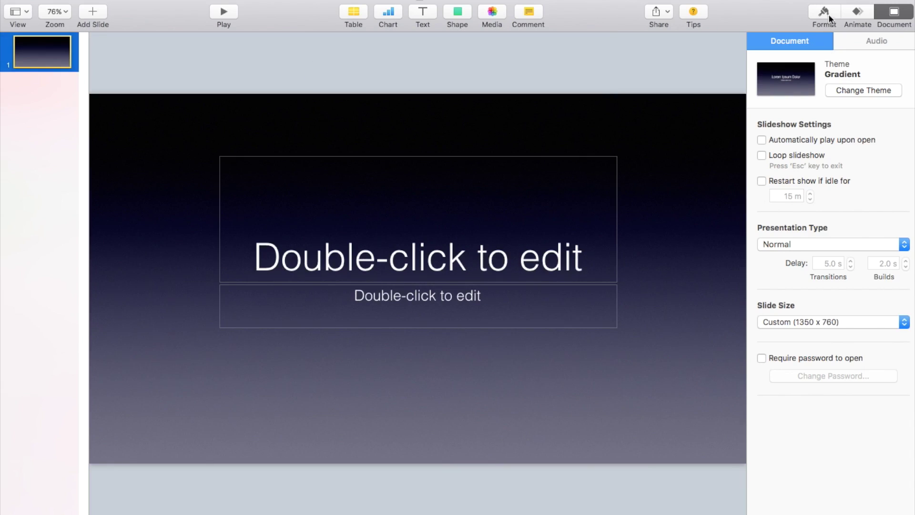
Delete the title and subtitle placeholders from the slide
left_click(533, 212)
key("Delete")
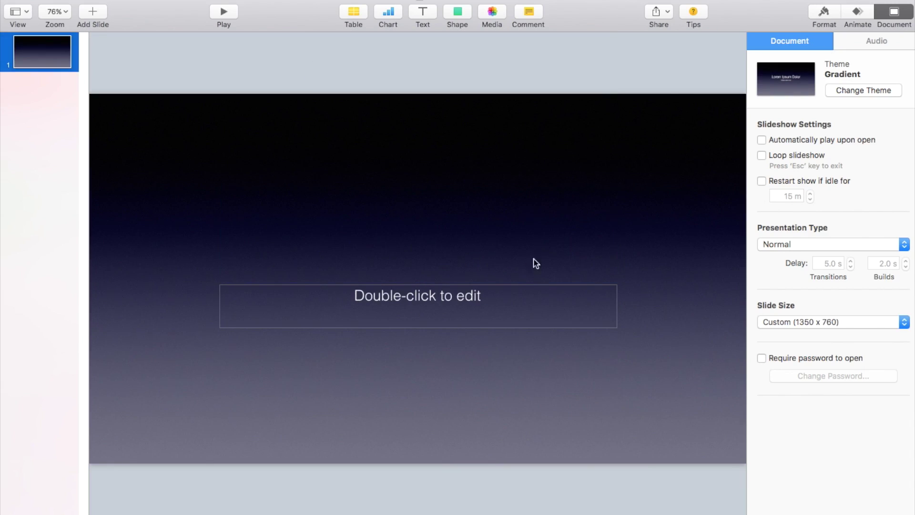
left_click(534, 285)
key("Delete")
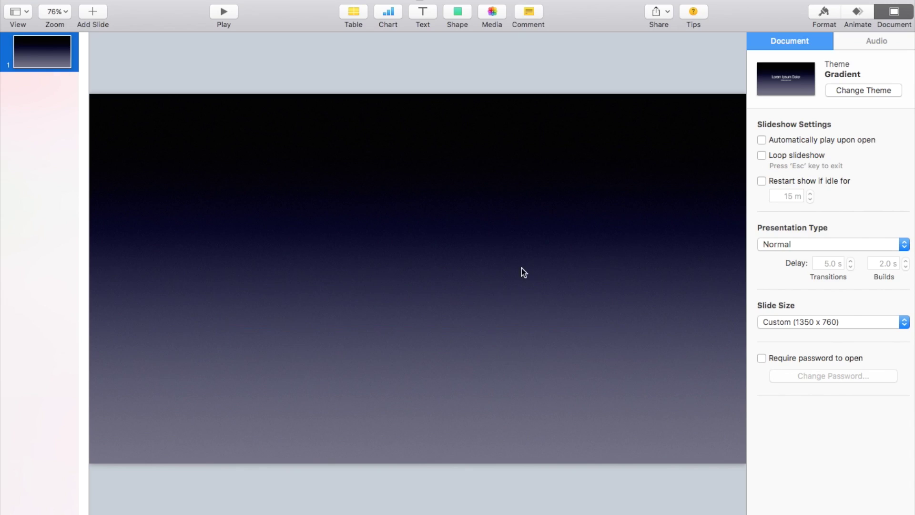
Change the slide background to a plain white Color Fill
left_click(832, 15)
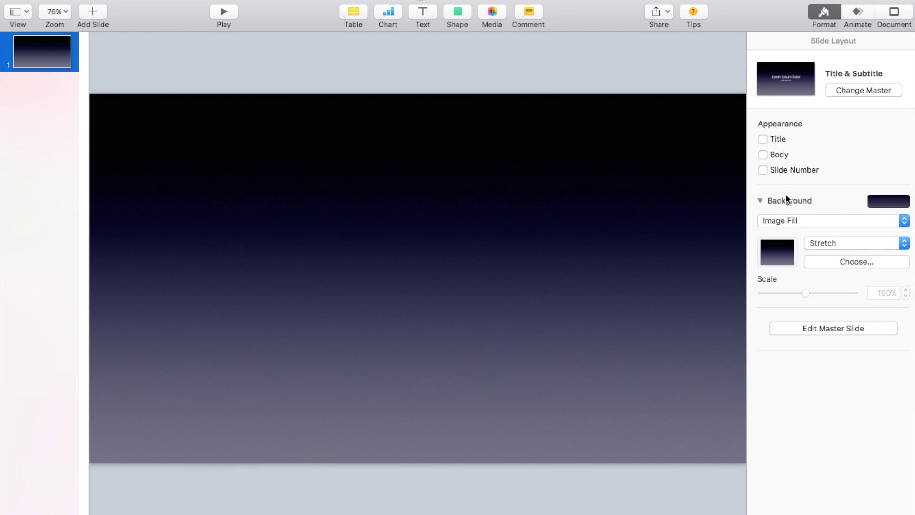
left_click(782, 222)
left_click(792, 185)
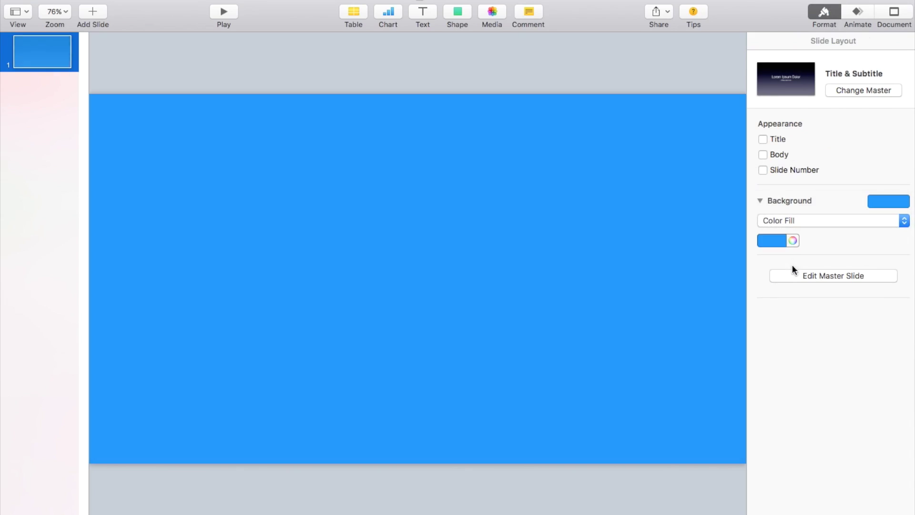
left_click(792, 240)
left_click(908, 73)
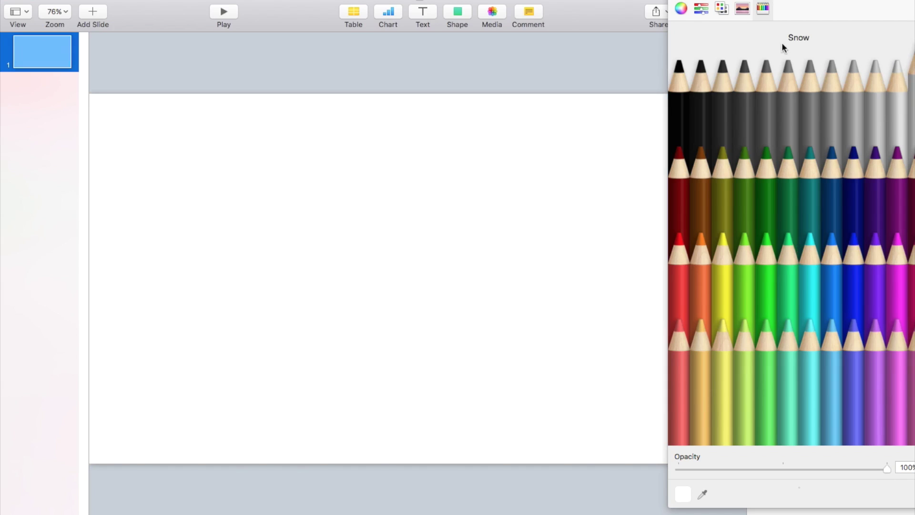
left_click(679, 2)
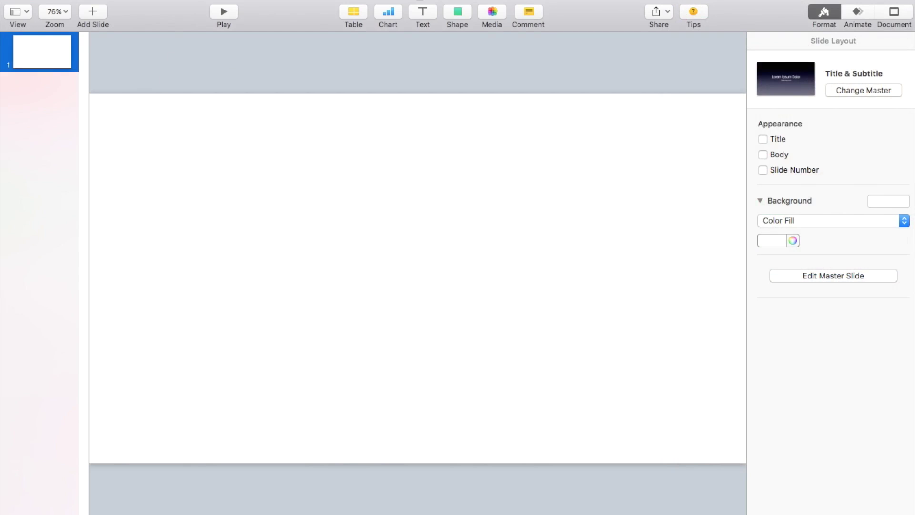
Sort the Desktop by name, drag titlebackground3.jpg onto the slide, and minimize Finder
key("super+Tab")
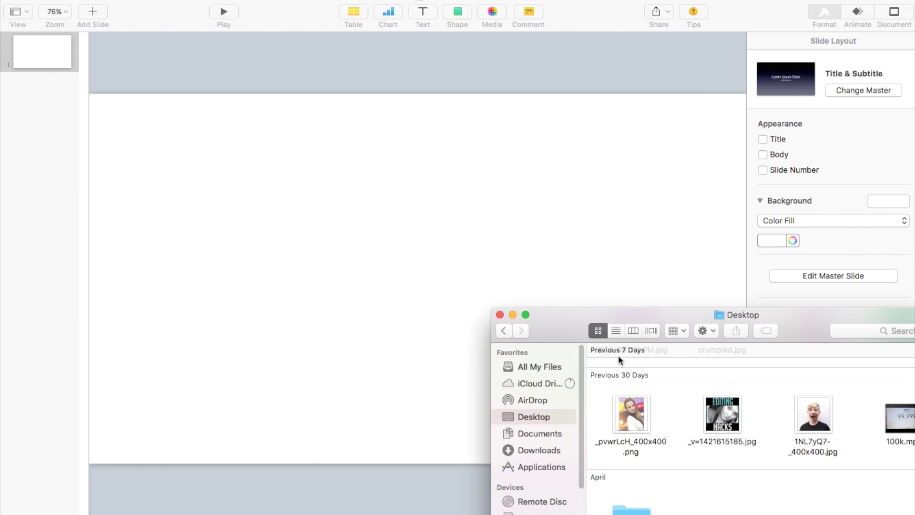
left_click(679, 329)
left_click(695, 348)
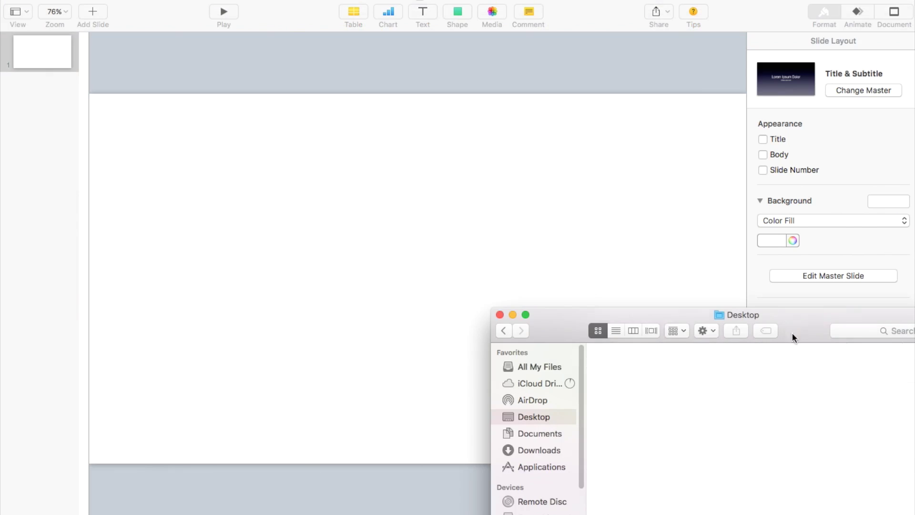
left_click_drag(793, 330, 769, 3)
scroll(786, 121, "down", 15)
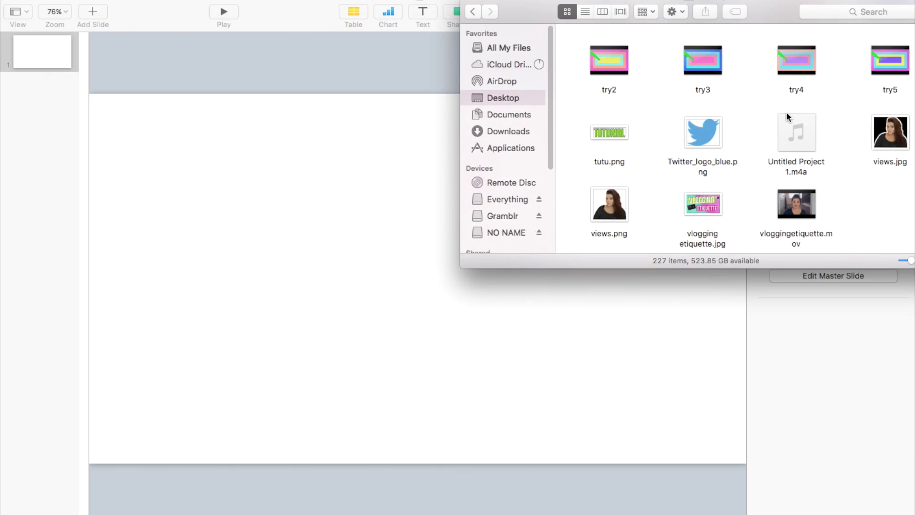
scroll(786, 121, "up", 5)
scroll(786, 121, "up", 5)
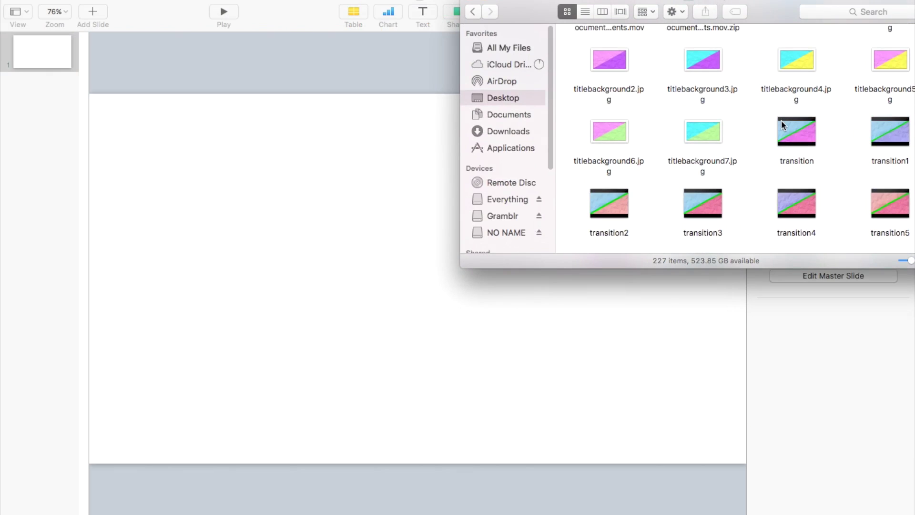
scroll(782, 120, "up", 3)
left_click_drag(715, 98, 363, 193)
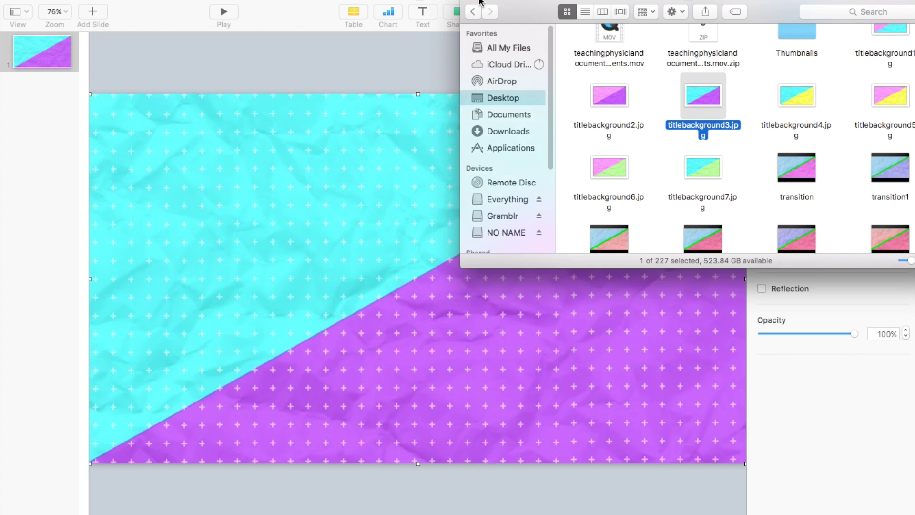
key("super+m")
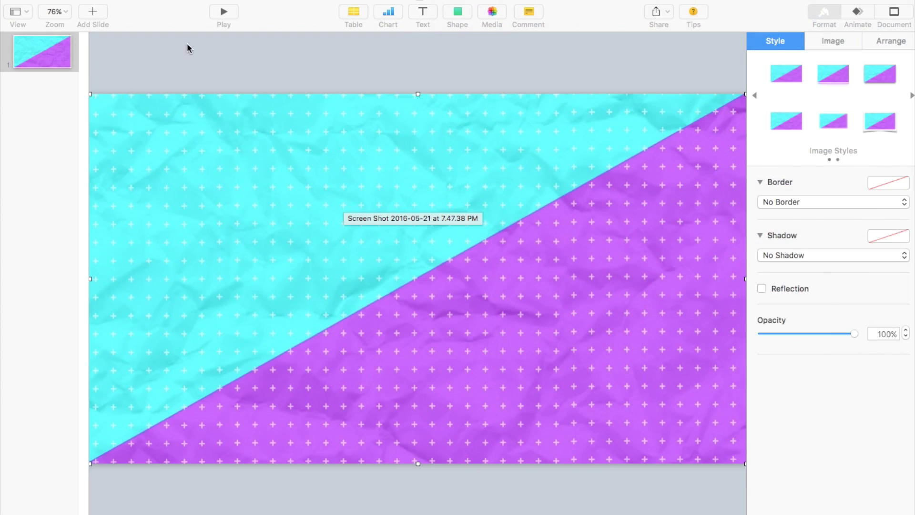
left_click(340, 82)
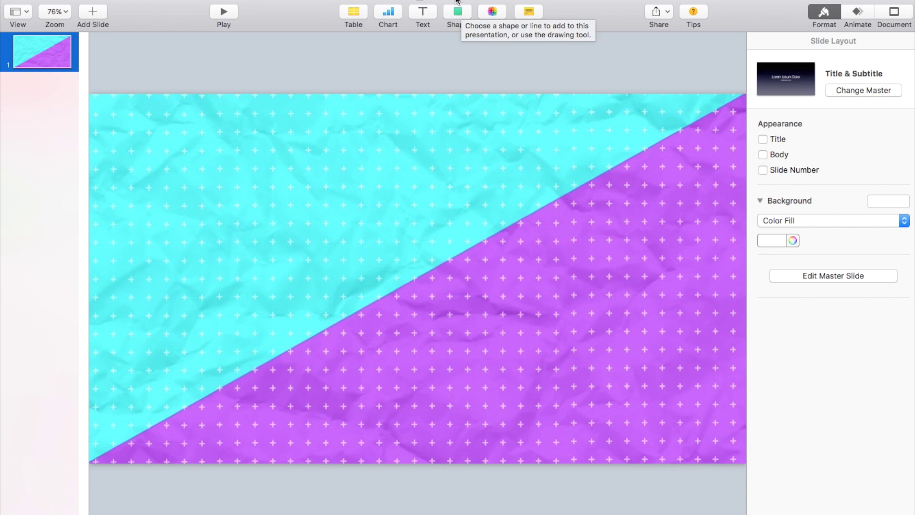
Add a square and stretch it into a wide rectangle at the slide's upper left
left_click(448, 15)
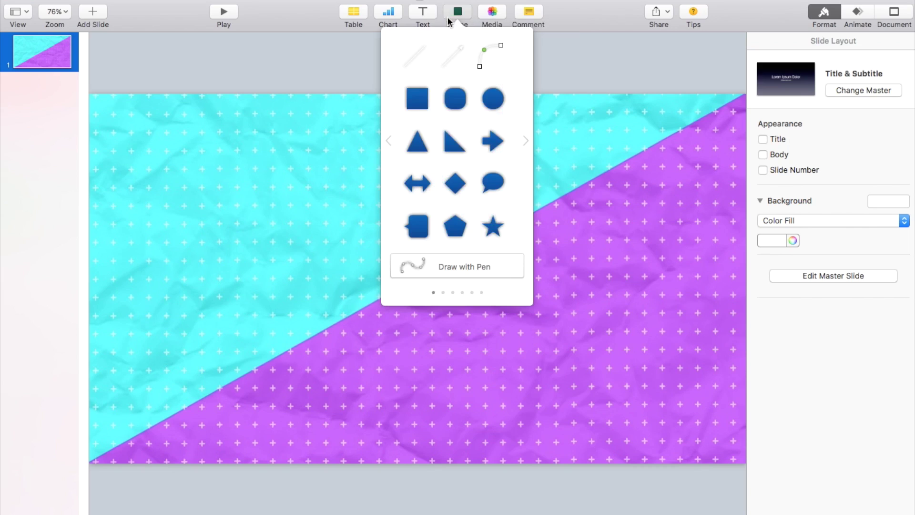
left_click(420, 110)
left_click_drag(422, 288, 149, 340)
left_click_drag(174, 241, 435, 267)
left_click_drag(351, 276, 335, 248)
Give the rectangle a white fill and a solid black border
left_click(766, 202)
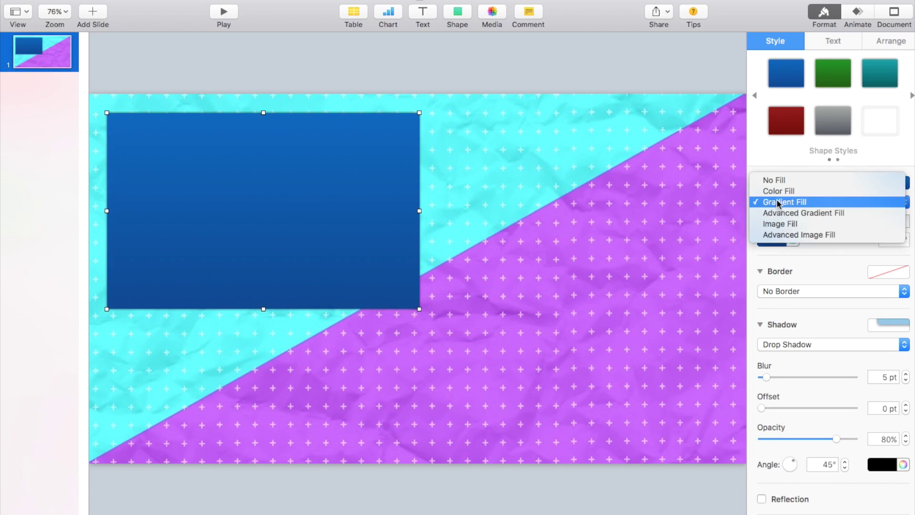
left_click(776, 191)
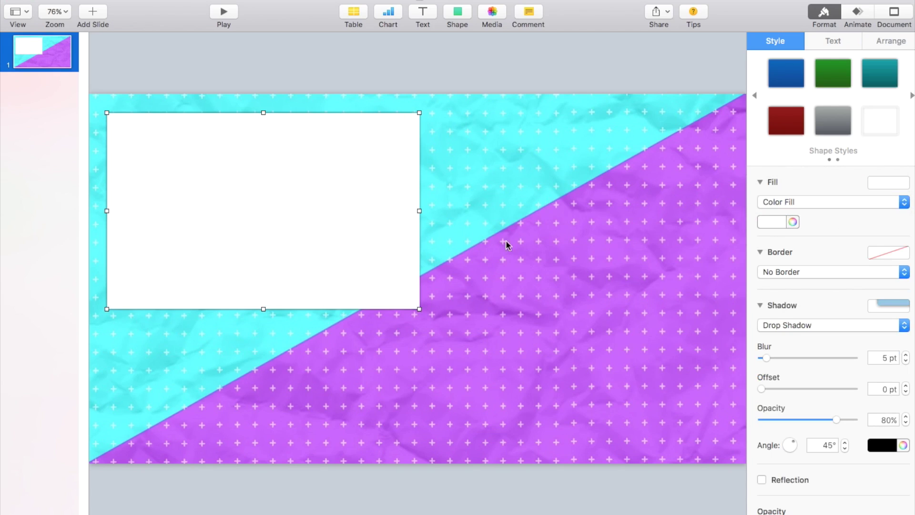
left_click(791, 272)
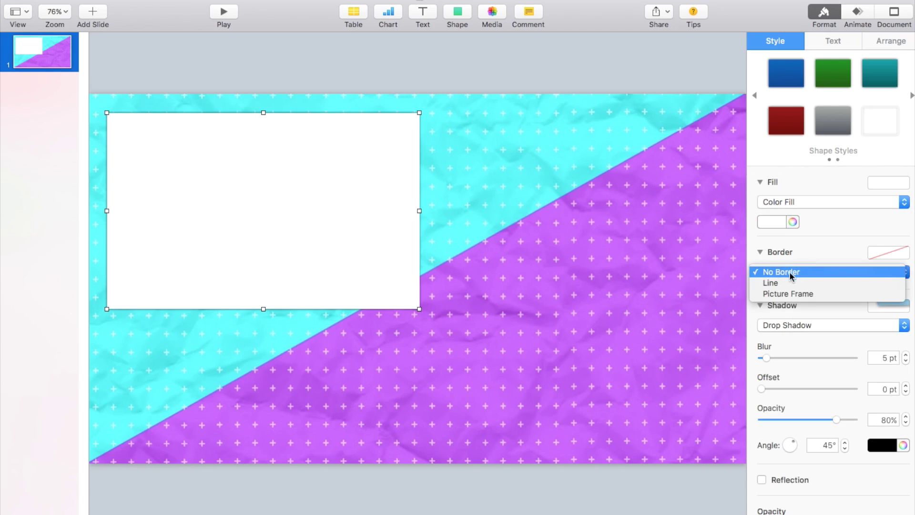
left_click(786, 282)
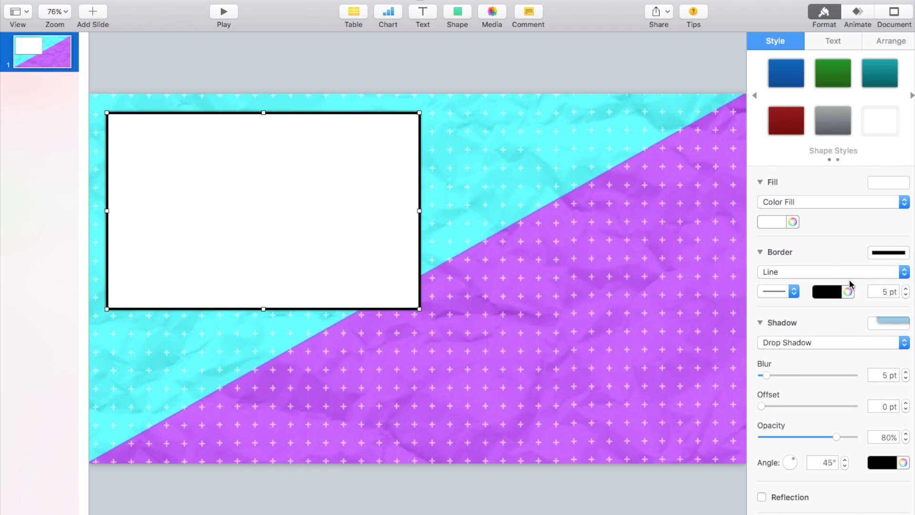
left_click(848, 292)
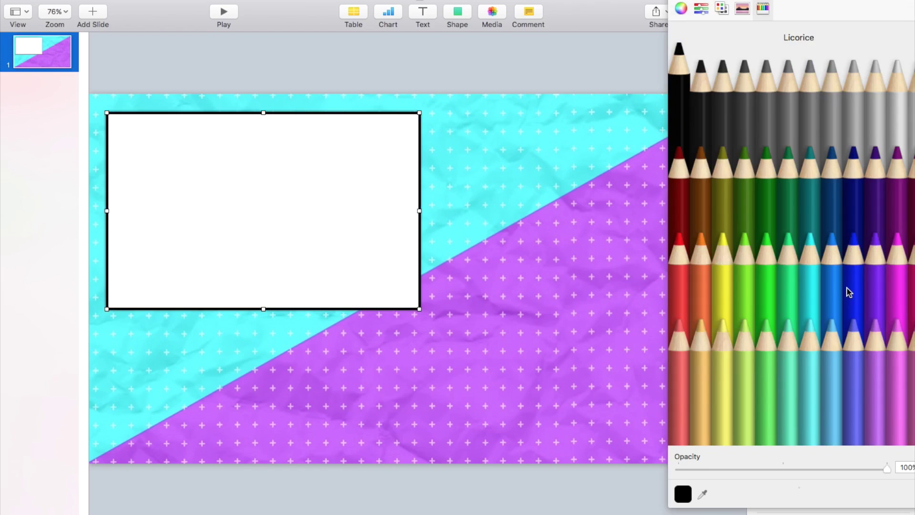
left_click(875, 353)
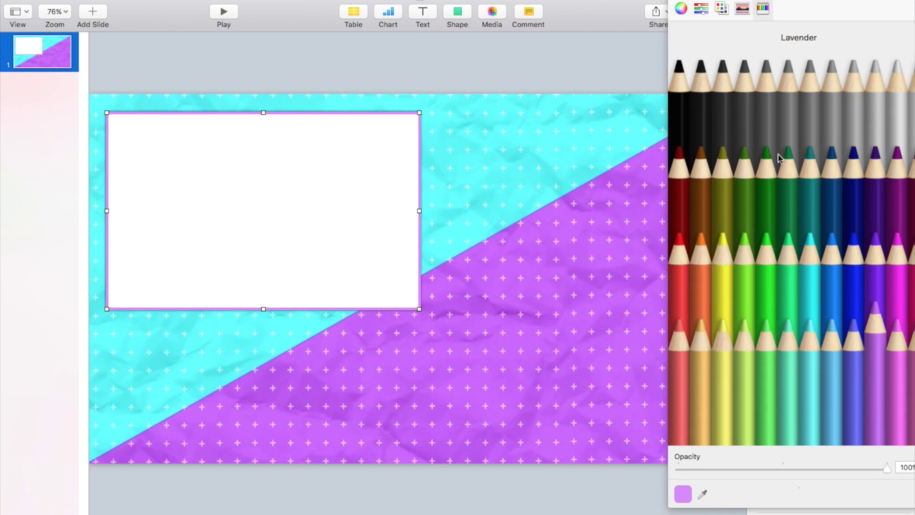
left_click(687, 93)
left_click(676, 2)
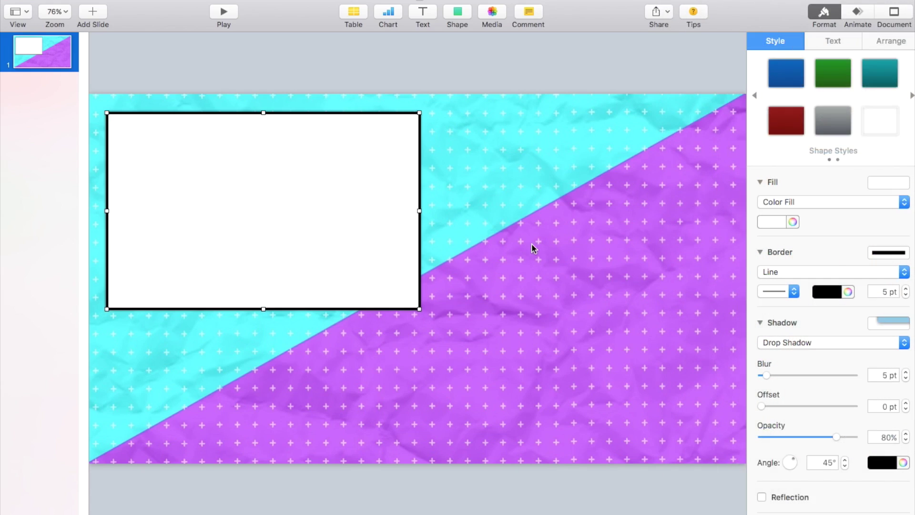
Change the rectangle's border pattern to dashed
left_click(779, 295)
left_click(778, 298)
left_click(770, 291)
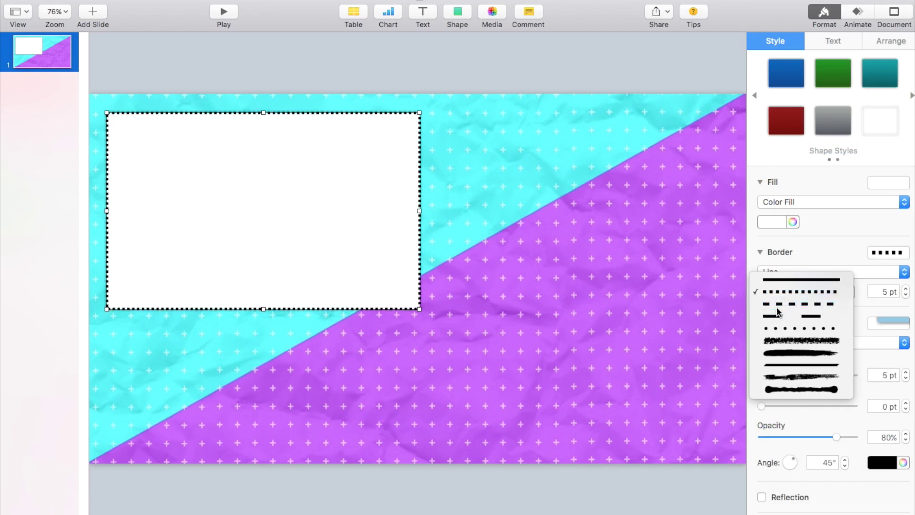
left_click(773, 305)
left_click(634, 263)
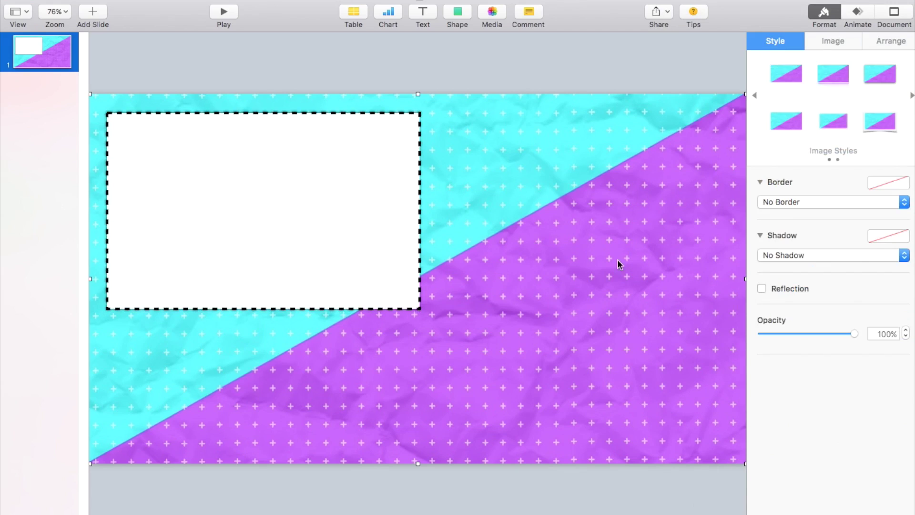
Set the rectangle's shadow to No Shadow and deselect it
left_click(264, 218)
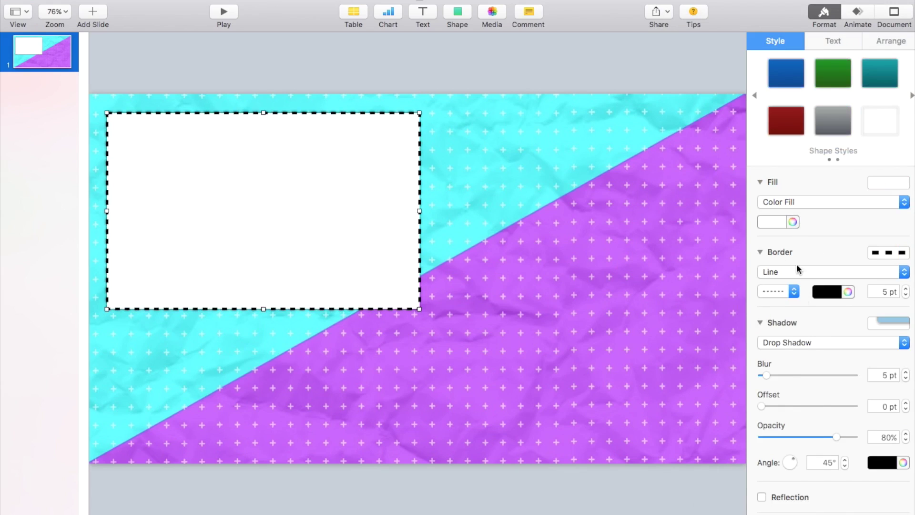
left_click_drag(835, 438, 834, 437)
left_click(760, 322)
left_click(768, 326)
left_click(777, 342)
left_click(779, 330)
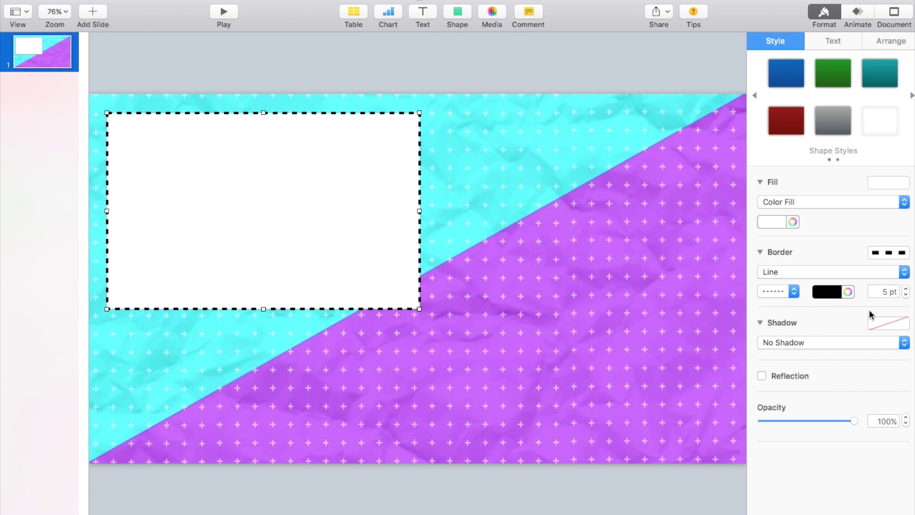
left_click(560, 228)
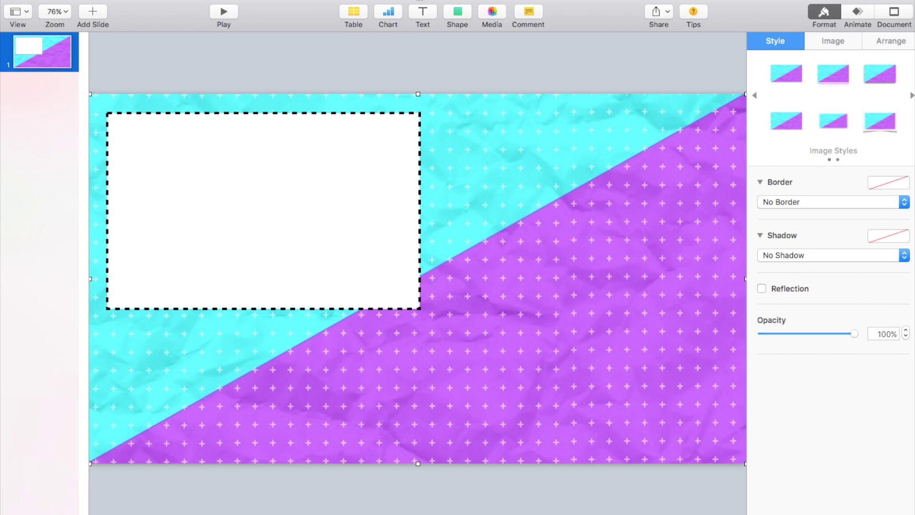
Group the Finder files by date created and place the Instagram logo at about 125 pt
key("super+Tab")
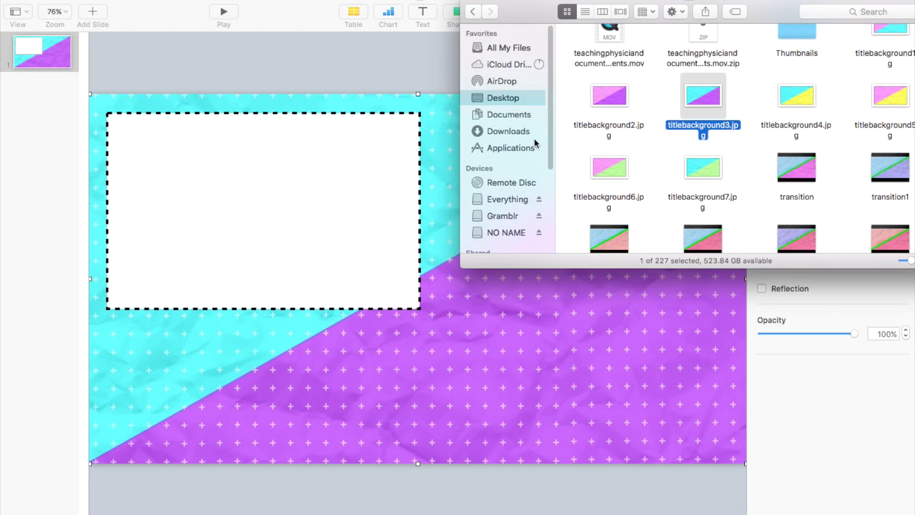
scroll(637, 125, "up", 10)
scroll(636, 125, "up", 5)
left_click(647, 11)
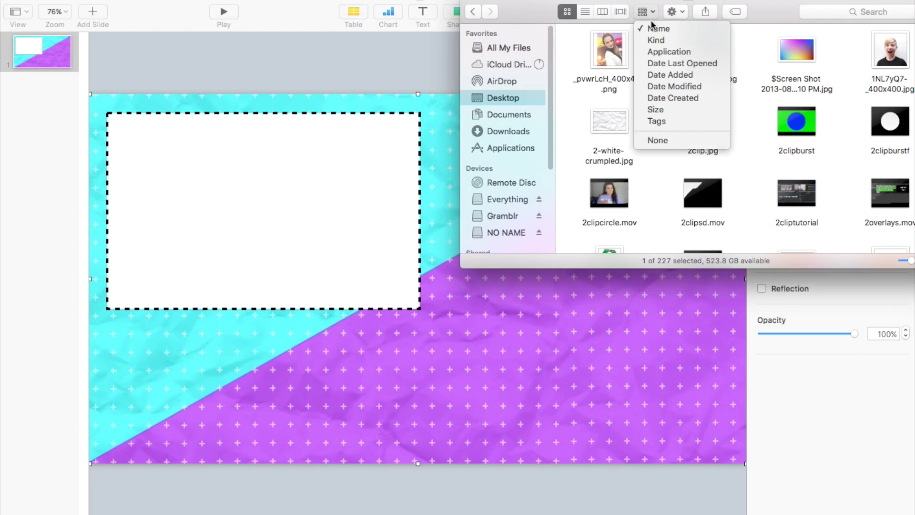
left_click(664, 98)
scroll(715, 100, "up", 5)
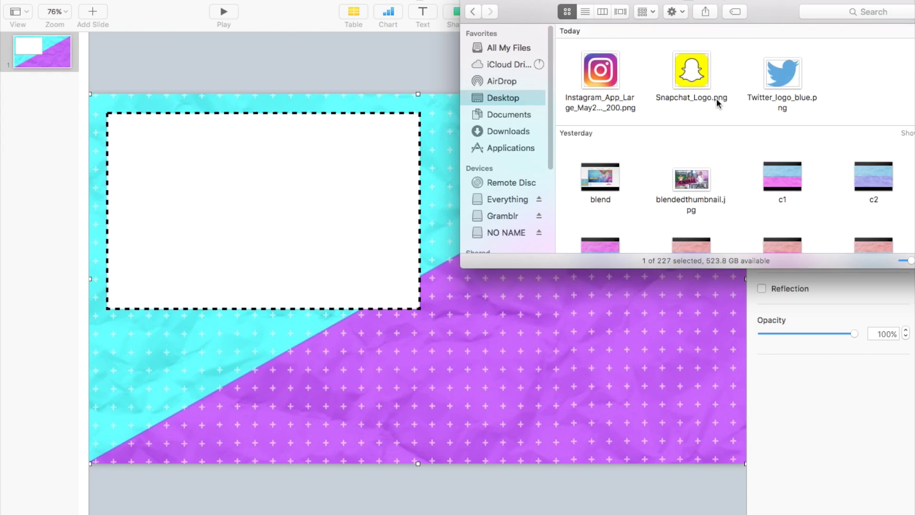
left_click_drag(760, 3, 914, 3)
left_click_drag(797, 71, 516, 180)
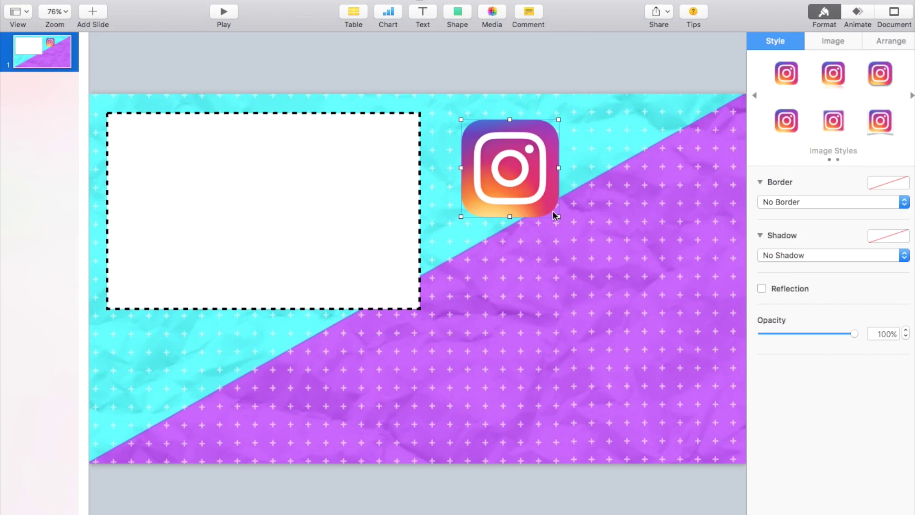
left_click_drag(554, 215, 523, 181)
Add the Snapchat logo, shrink it to 128 pt, and align it under Instagram
key("super+Tab")
left_click_drag(884, 79, 480, 246)
left_click_drag(596, 130, 433, 293)
left_click_drag(392, 332, 486, 256)
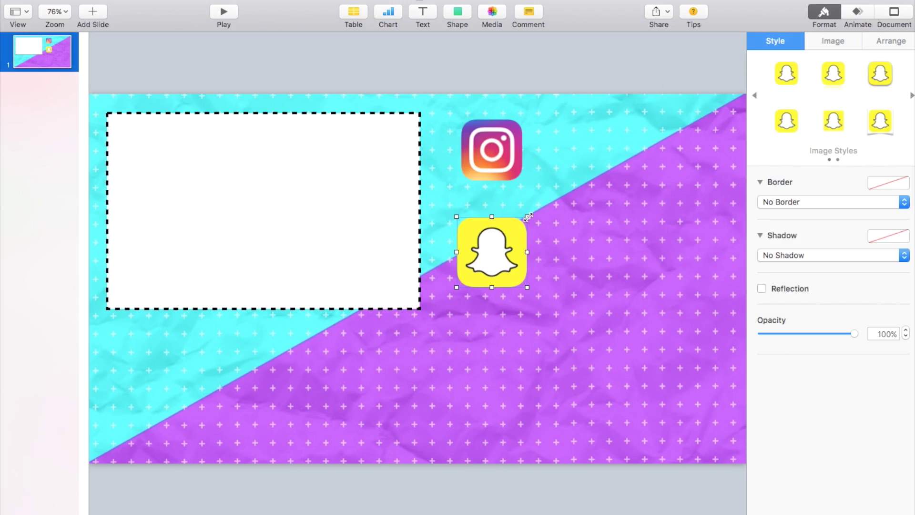
left_click_drag(528, 217, 520, 223)
left_click_drag(473, 261, 497, 258)
left_click_drag(521, 218, 523, 212)
left_click(539, 257)
Add the Twitter logo, shrink it, and centre it under the Snapchat logo
key("super+Tab")
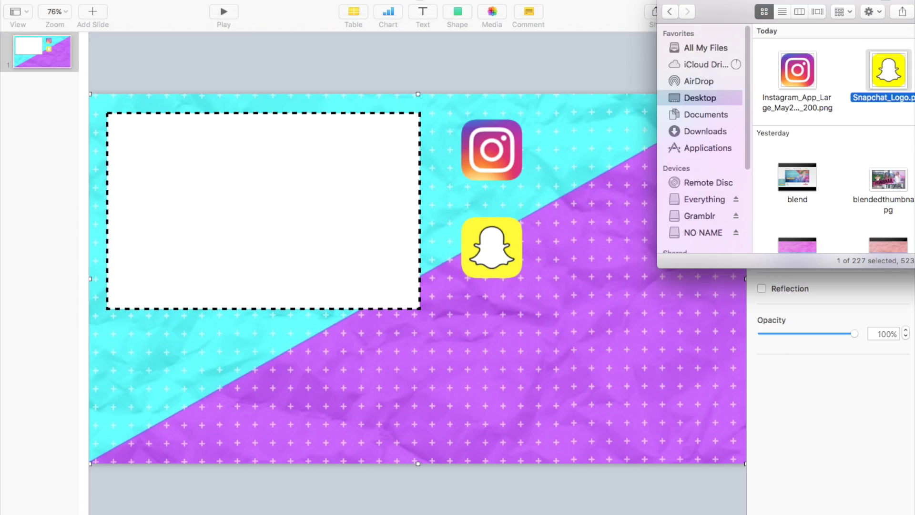
left_click_drag(906, 72, 520, 344)
left_click_drag(283, 180, 631, 454)
left_click_drag(731, 445, 500, 351)
left_click_drag(446, 384, 475, 352)
left_click(631, 350)
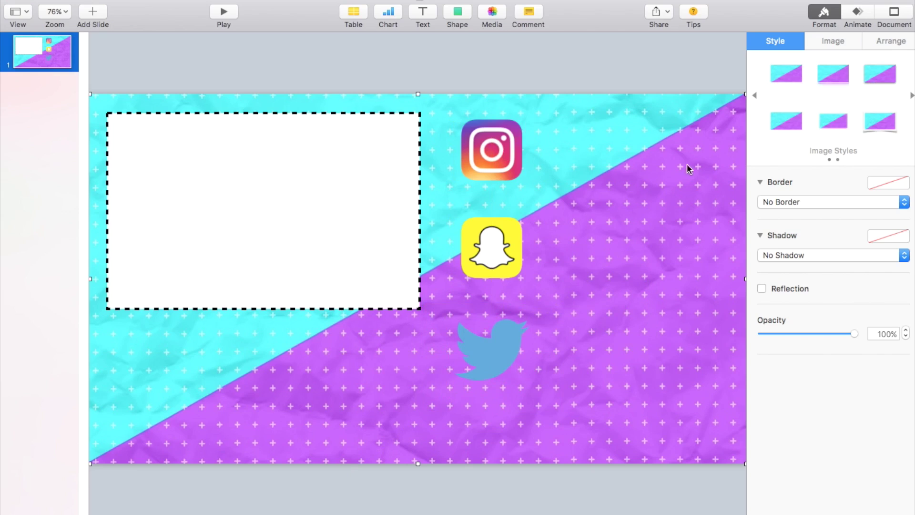
Add a text box containing the Instagram handle and select its text
left_click(421, 17)
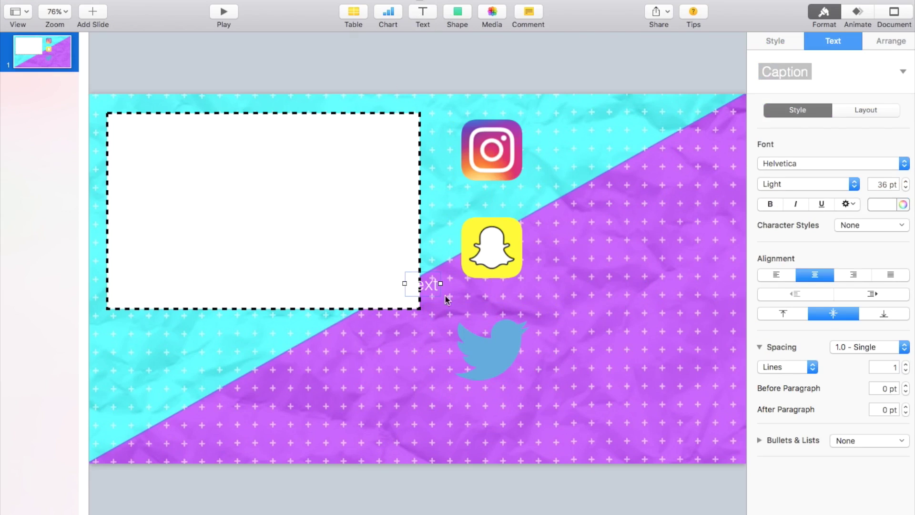
double_click(420, 282)
type("abbayy")
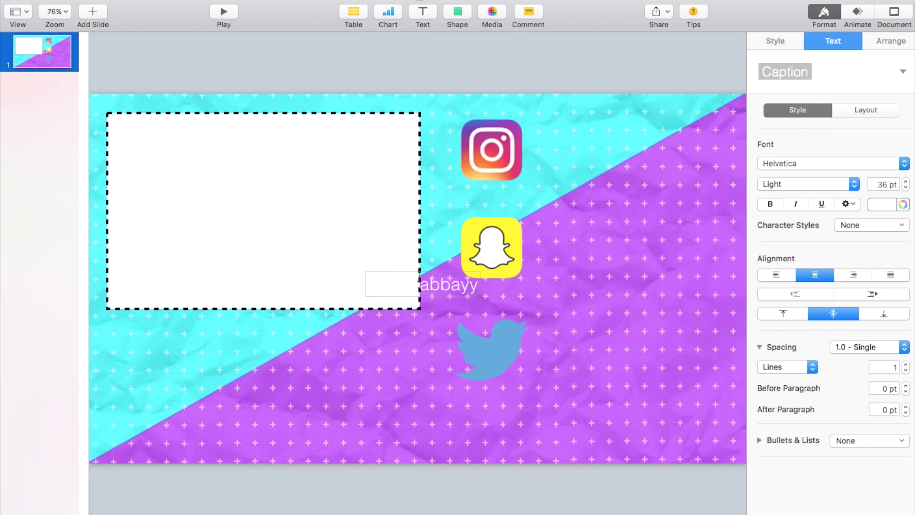
left_click_drag(479, 284, 298, 270)
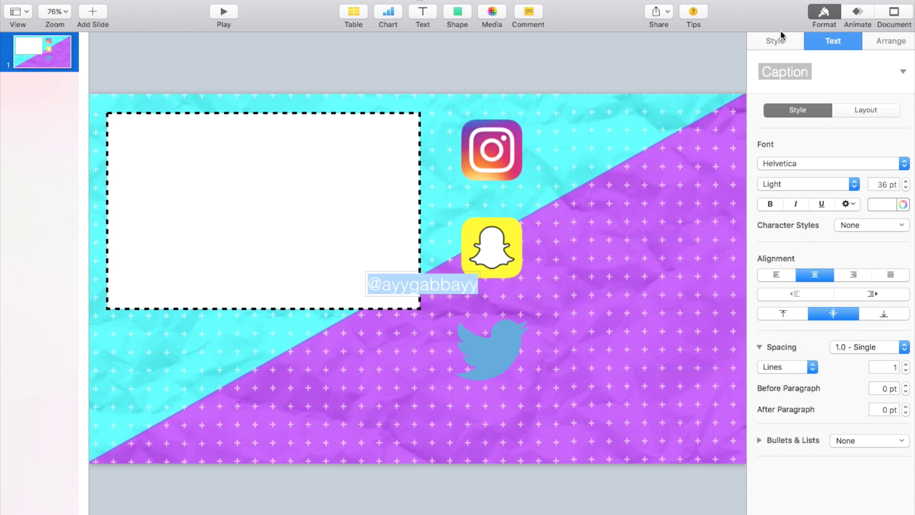
Set the Instagram handle to Bebas Neue 79 pt and place it beside the Instagram logo
left_click(781, 163)
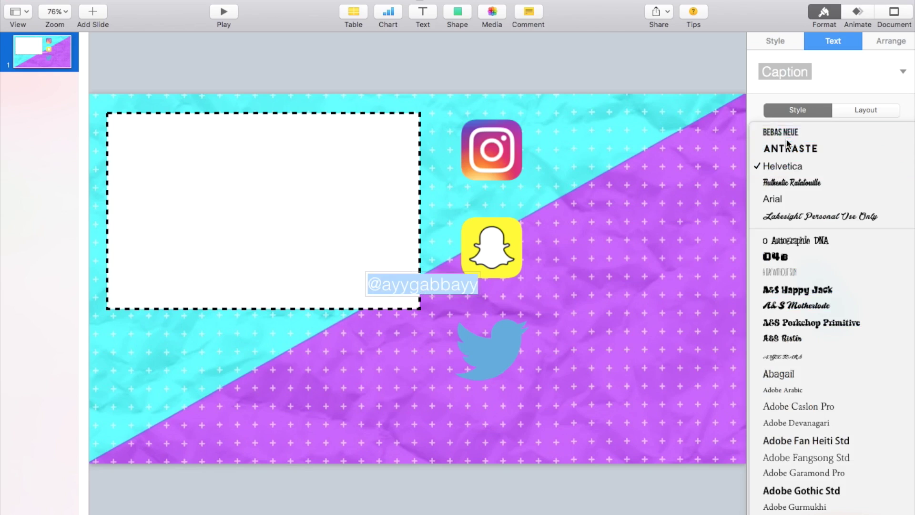
left_click(782, 142)
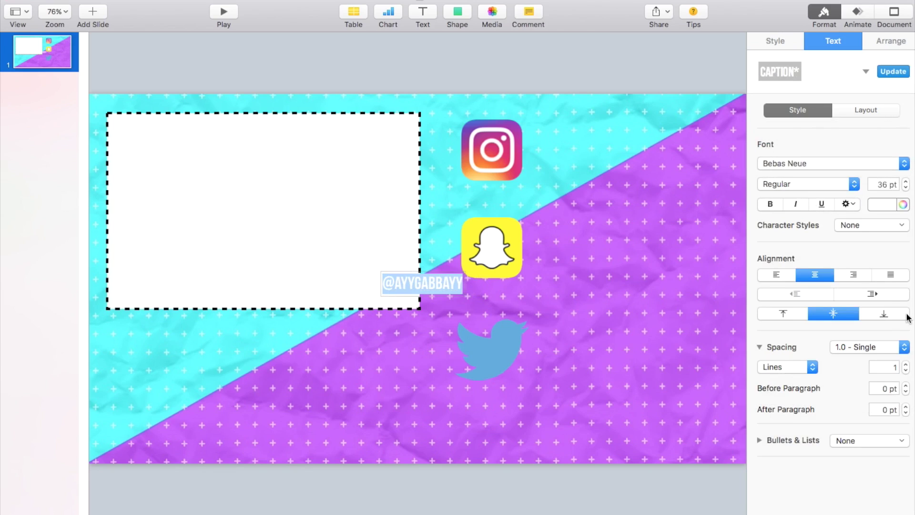
left_click(905, 182)
left_click(905, 182)
left_click(905, 181)
left_click(905, 182)
left_click(906, 182)
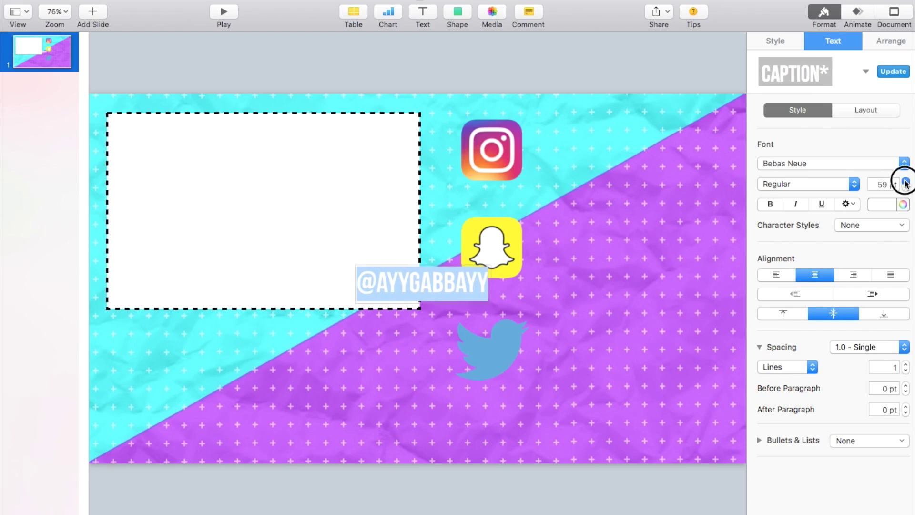
left_click_drag(905, 182, 904, 185)
left_click(551, 368)
left_click_drag(461, 294, 653, 160)
left_click(665, 233)
Add a second text box holding the Snapchat handle
left_click(432, 13)
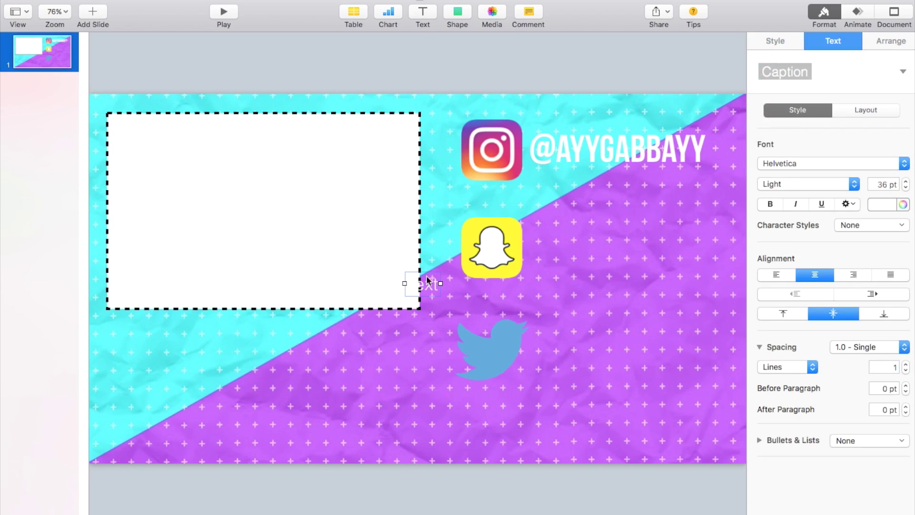
key("Delete")
type("ayygabbayay")
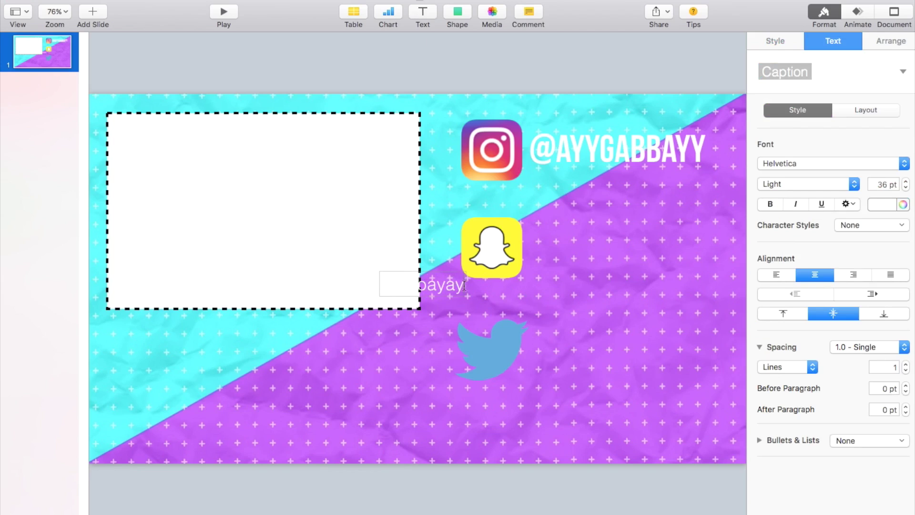
left_click_drag(463, 286, 366, 268)
Set the Snapchat handle to Bebas Neue 79 pt and move it beside the Snapchat logo
left_click(806, 164)
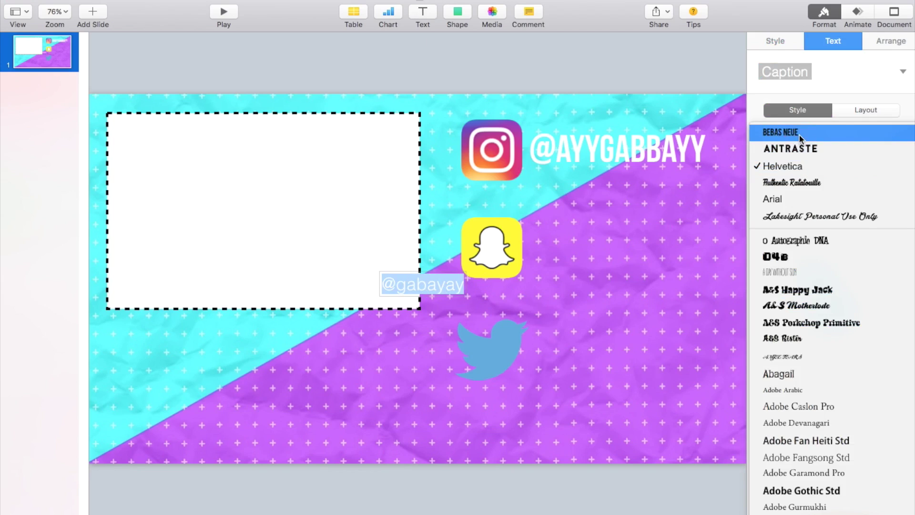
left_click(781, 74)
left_click(905, 181)
left_click(905, 181)
left_click(905, 182)
left_click(621, 153)
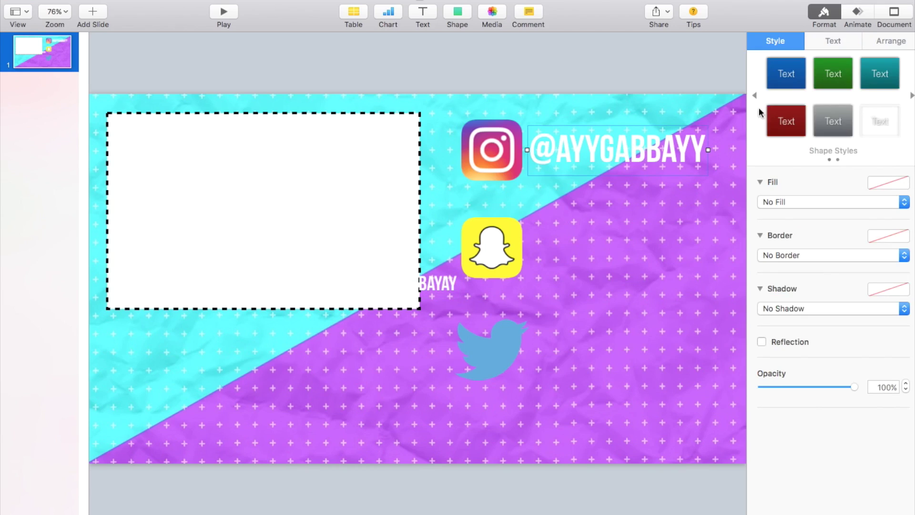
left_click(831, 42)
left_click(431, 286)
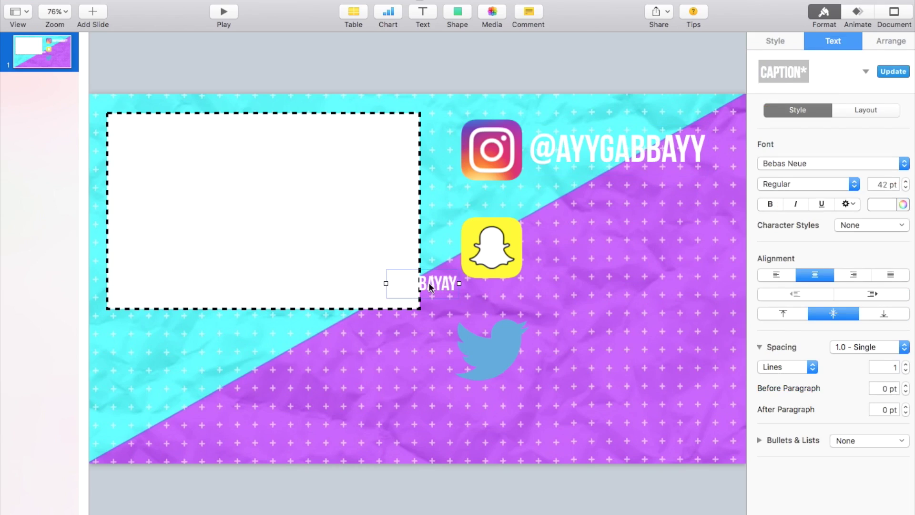
double_click(876, 183)
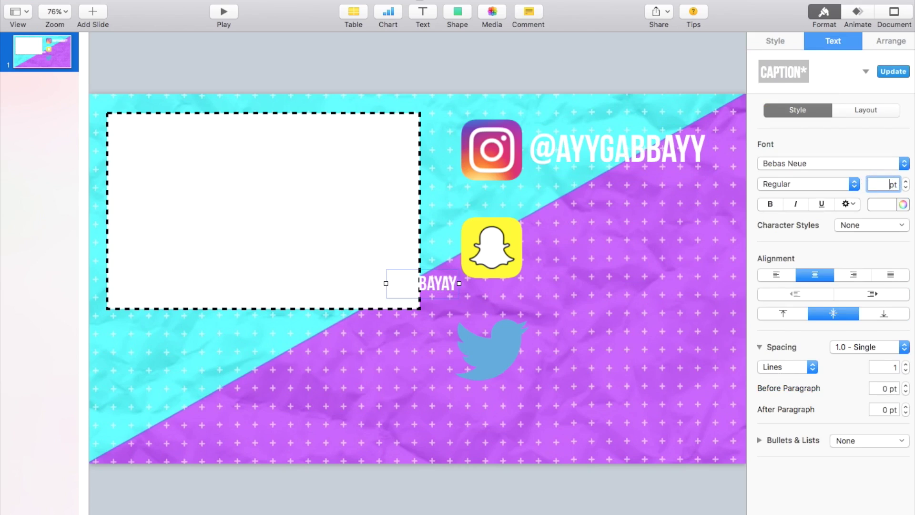
type("79")
key("Return")
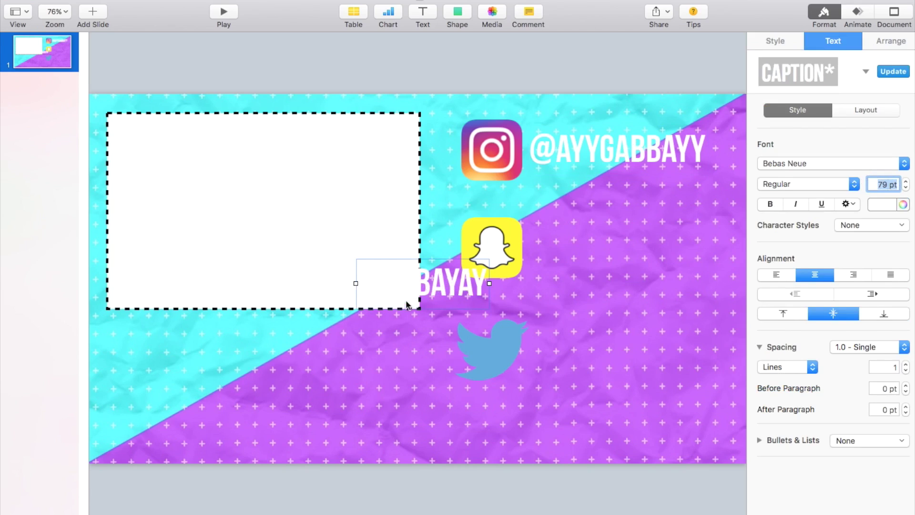
left_click_drag(411, 294, 587, 248)
Add a text box with the Twitter handle in Bebas Neue at 79 pt
left_click(423, 12)
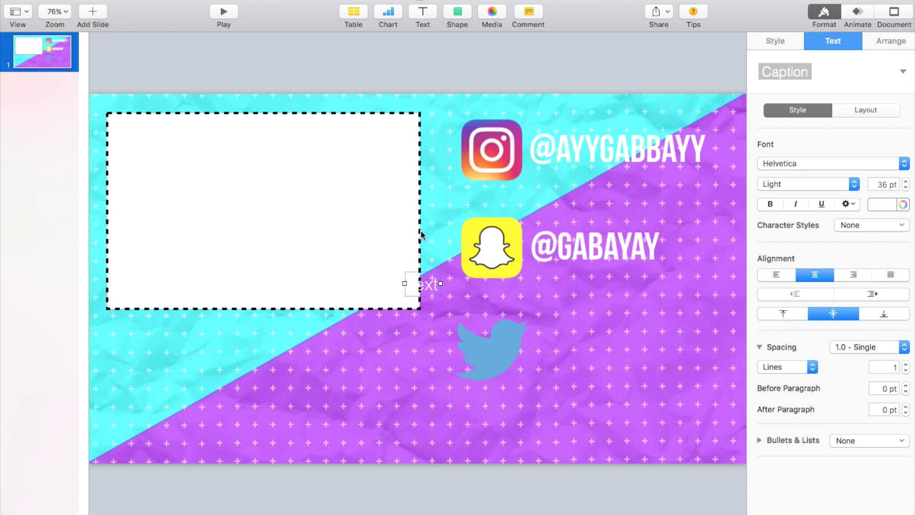
type("@extrag")
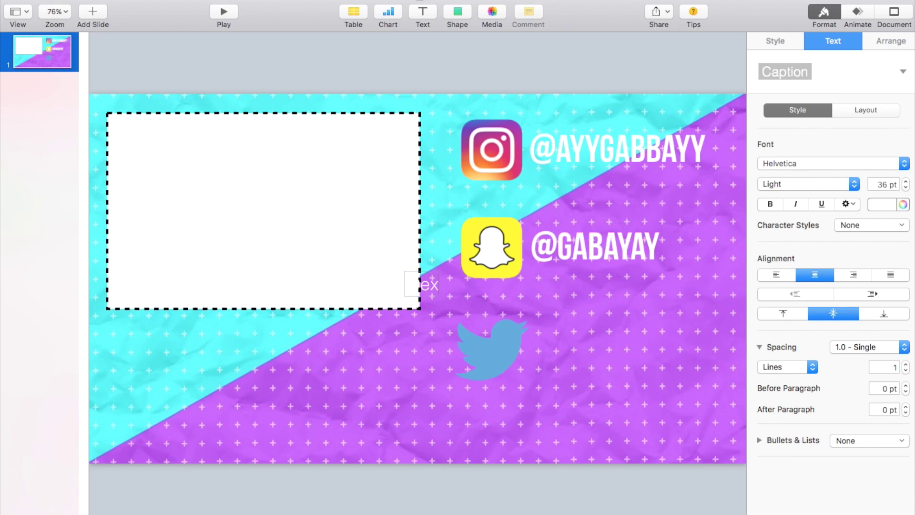
type("ab")
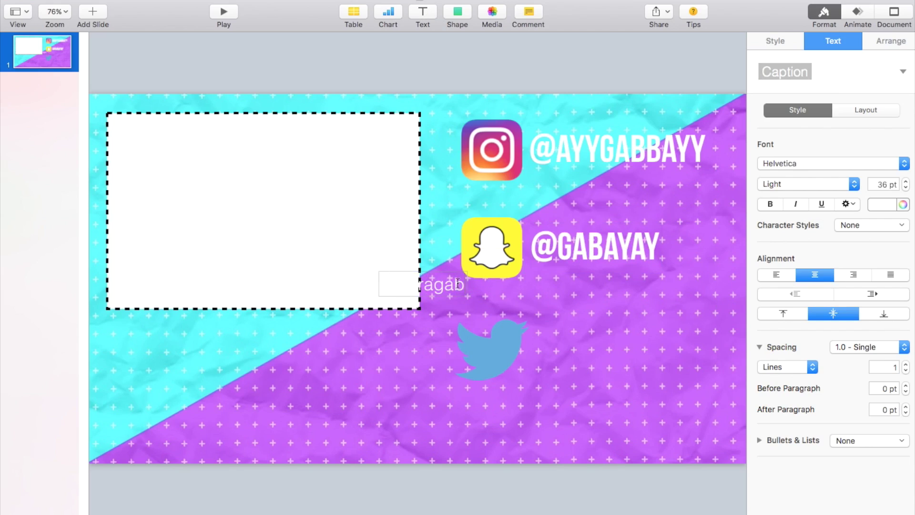
left_click_drag(461, 283, 353, 272)
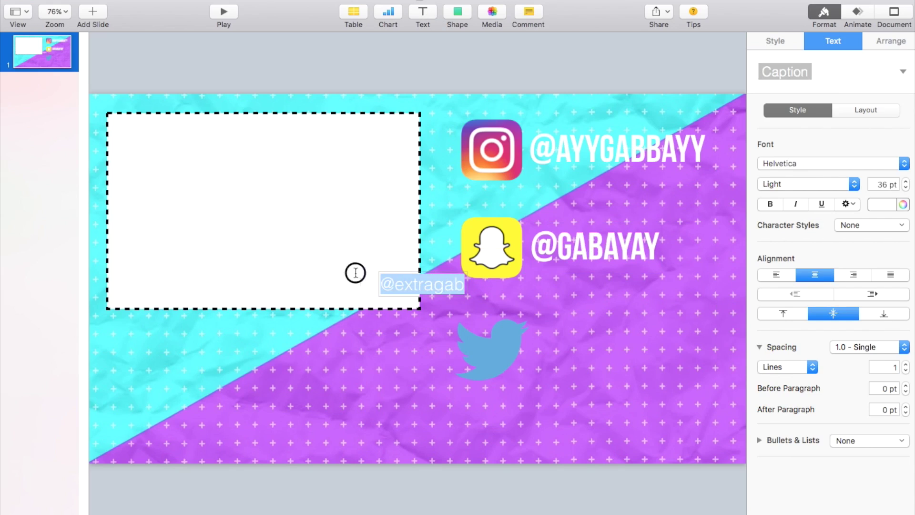
left_click(802, 161)
left_click(796, 133)
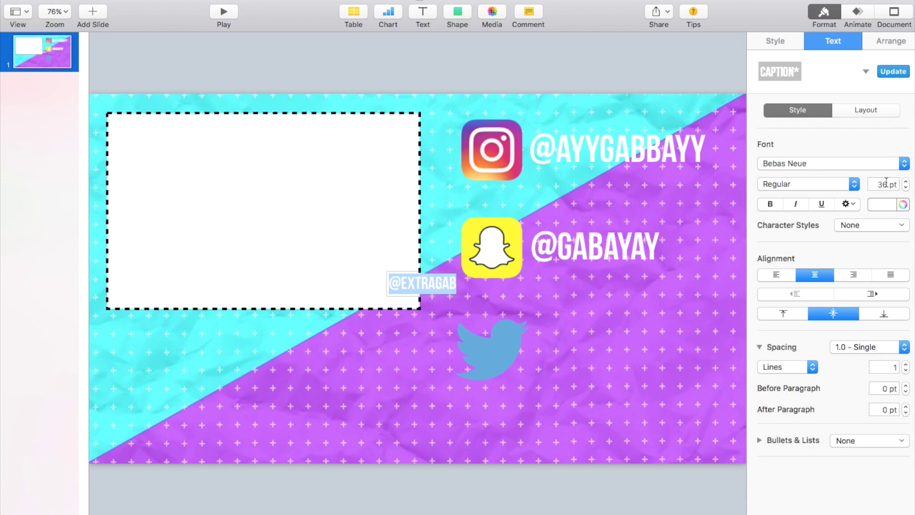
double_click(887, 184)
key("BackSpace")
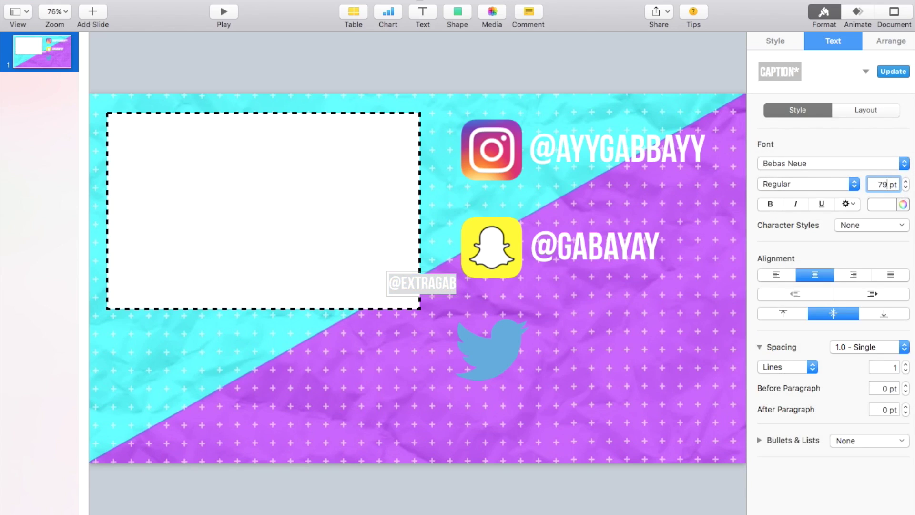
type("79")
key("Return")
Move the Twitter handle beside the Twitter bird
left_click(510, 344)
left_click_drag(454, 286, 637, 343)
left_click(634, 421)
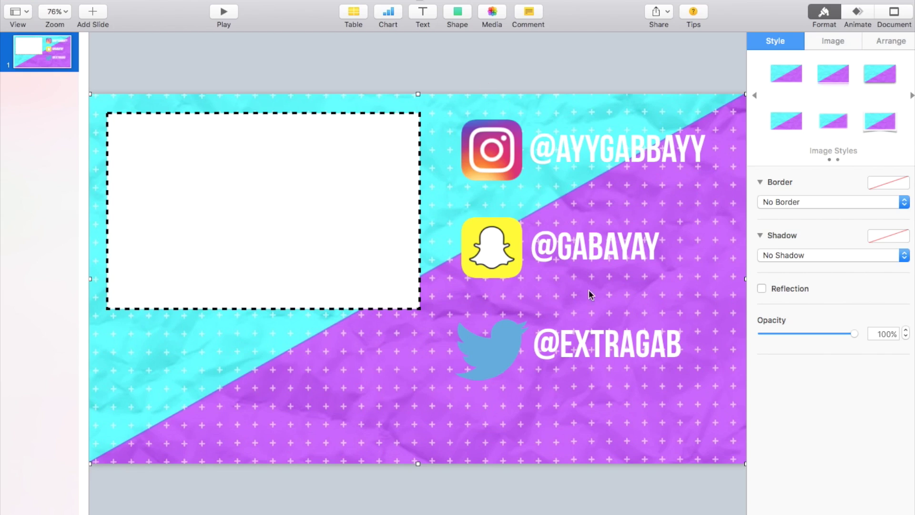
Insert a square beside the Instagram logo and give it a lime green color fill
left_click(458, 15)
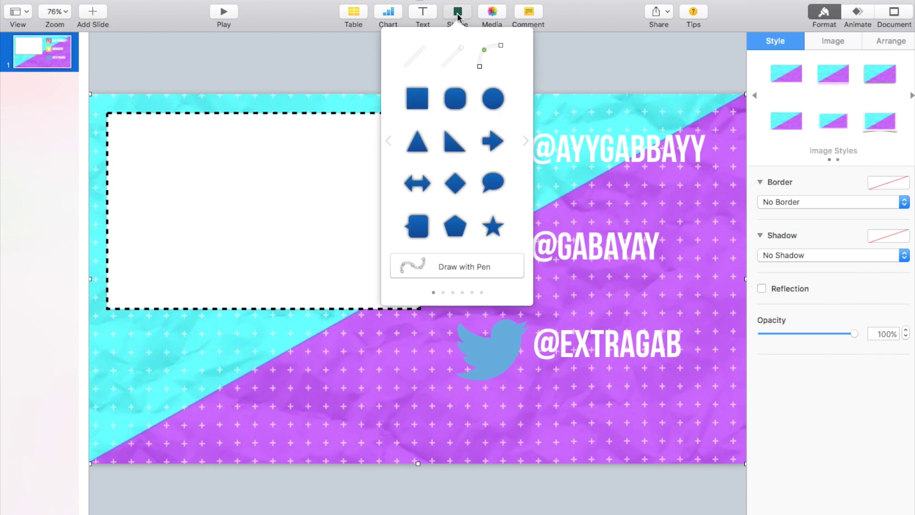
left_click(424, 103)
left_click_drag(419, 276, 547, 143)
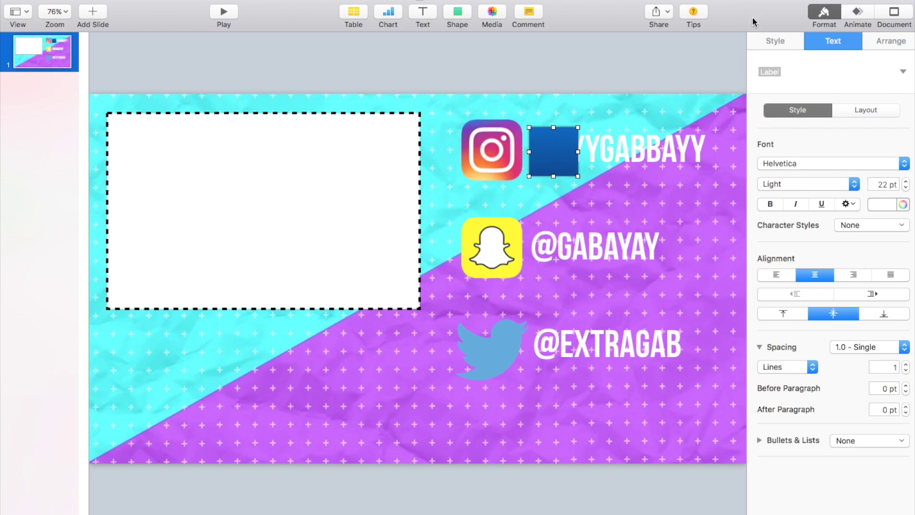
left_click(786, 41)
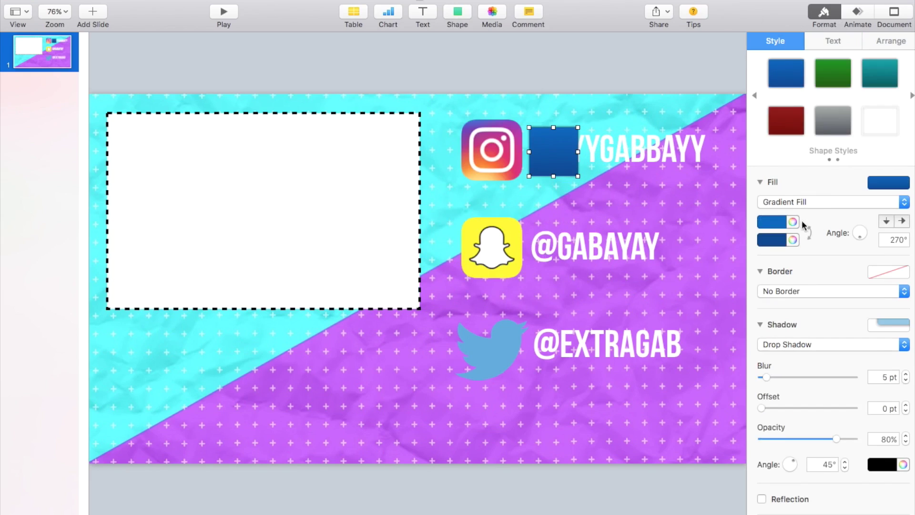
left_click(804, 202)
left_click(800, 192)
left_click(792, 223)
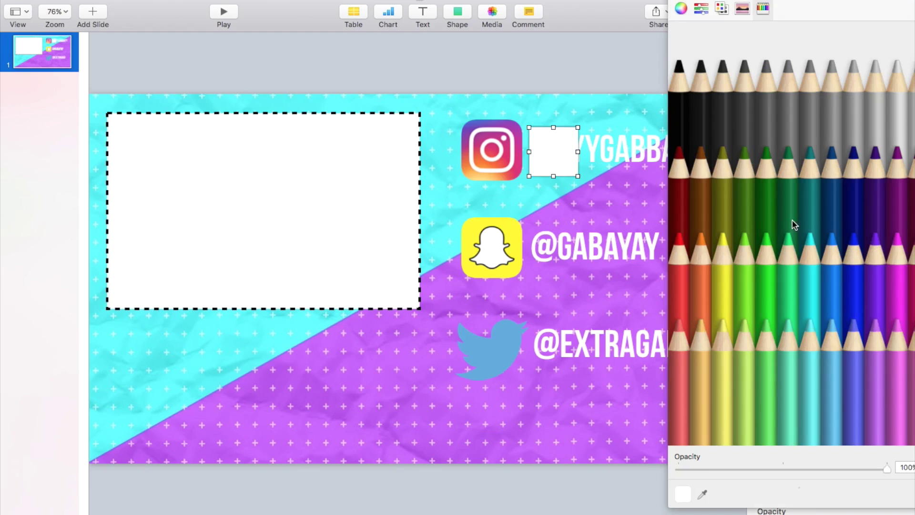
left_click(742, 243)
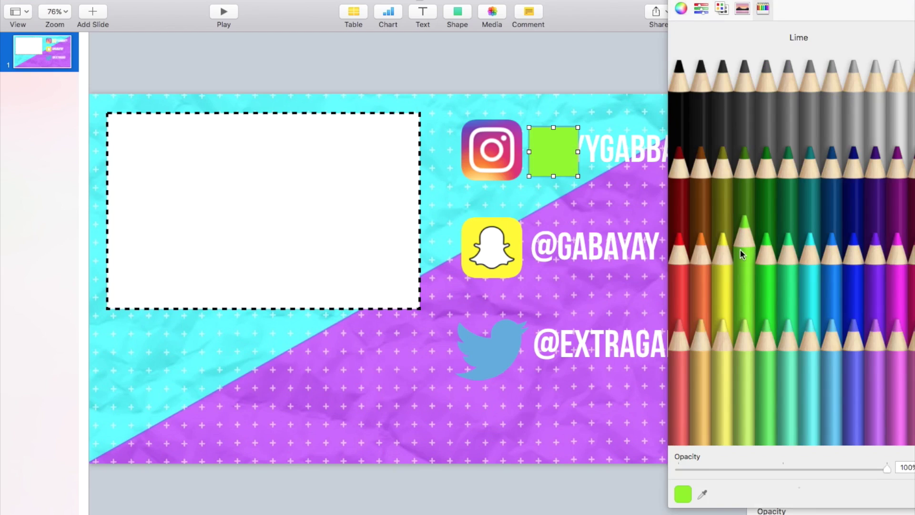
left_click(676, 1)
Remove the square's shadow and stretch it into a wide bar
left_click(765, 326)
left_click(768, 312)
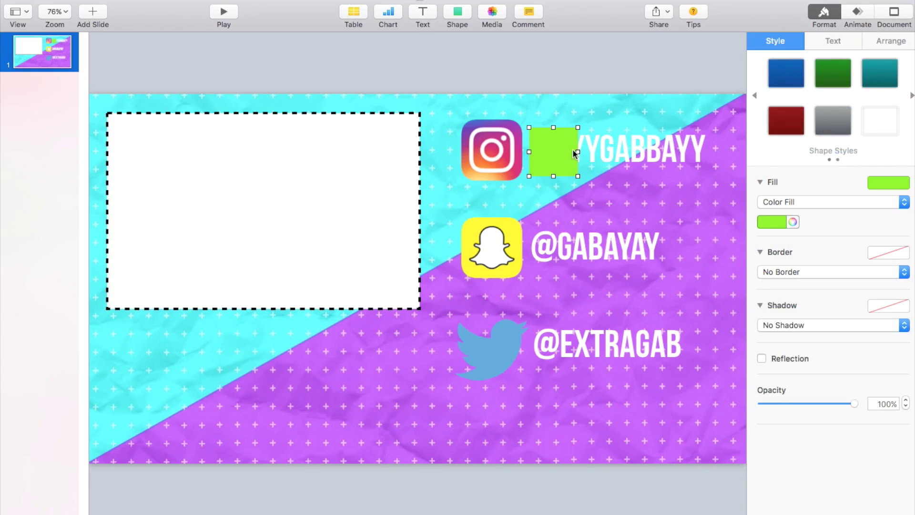
left_click_drag(577, 152, 709, 151)
Send the green bar to the back, then send the background image behind it
right_click(695, 155)
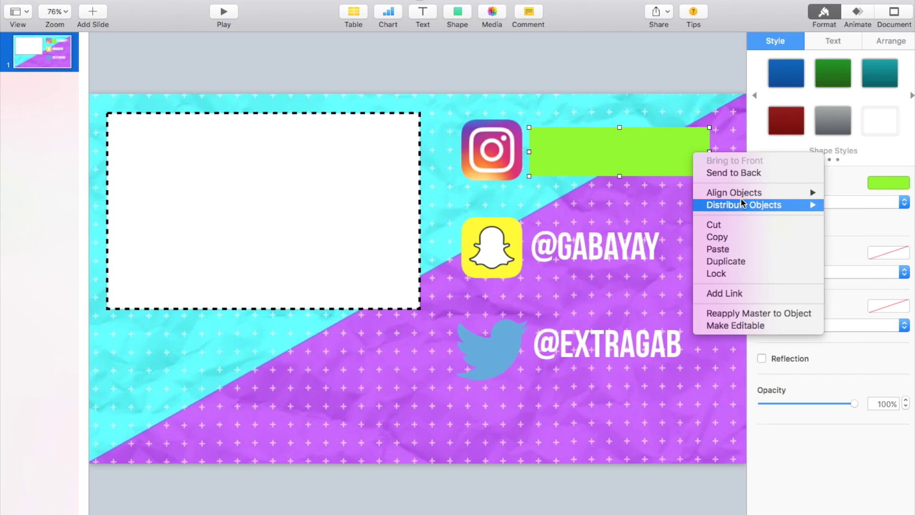
mouse_move(741, 200)
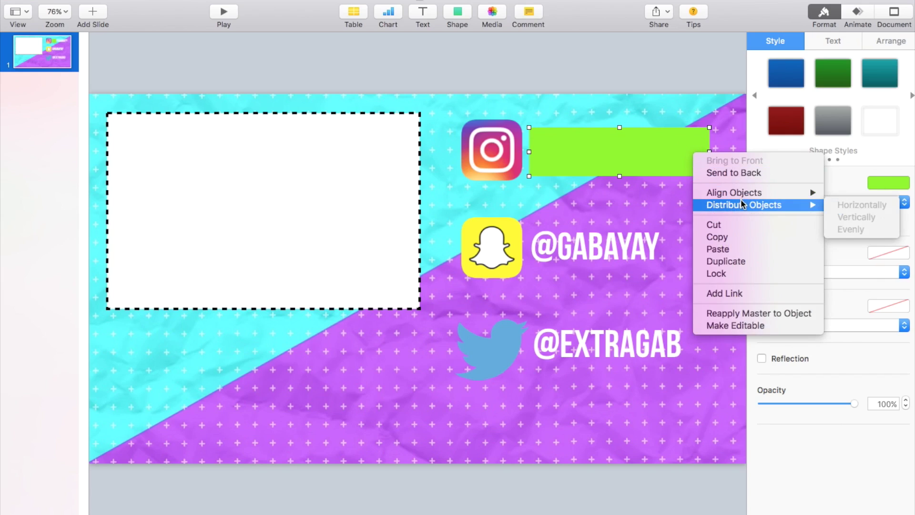
left_click(742, 174)
left_click(698, 230)
right_click(698, 230)
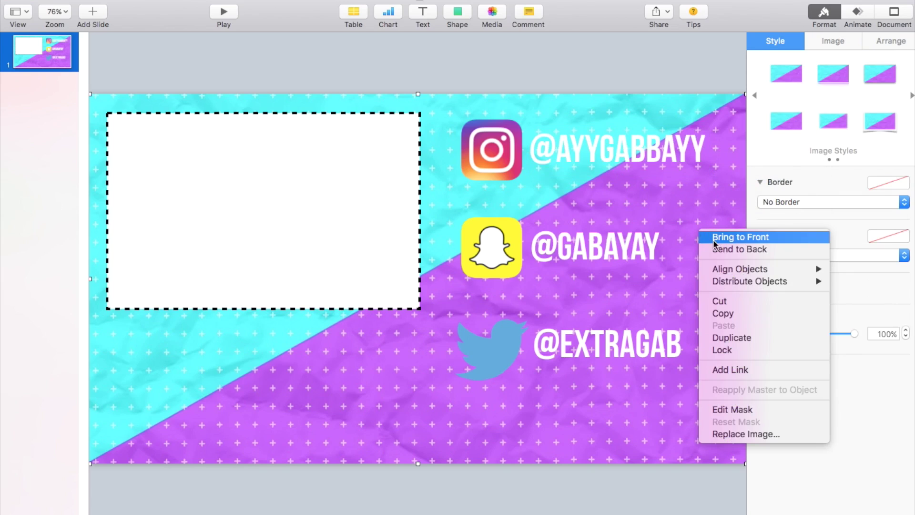
left_click(719, 247)
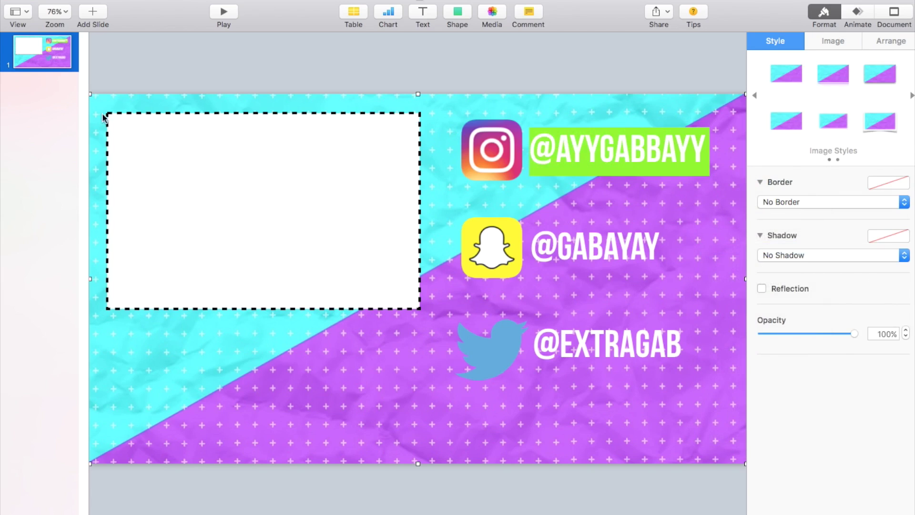
Recolour the Instagram handle's bar to Orchid, setting the handle text back on it
left_click(582, 87)
left_click(613, 167)
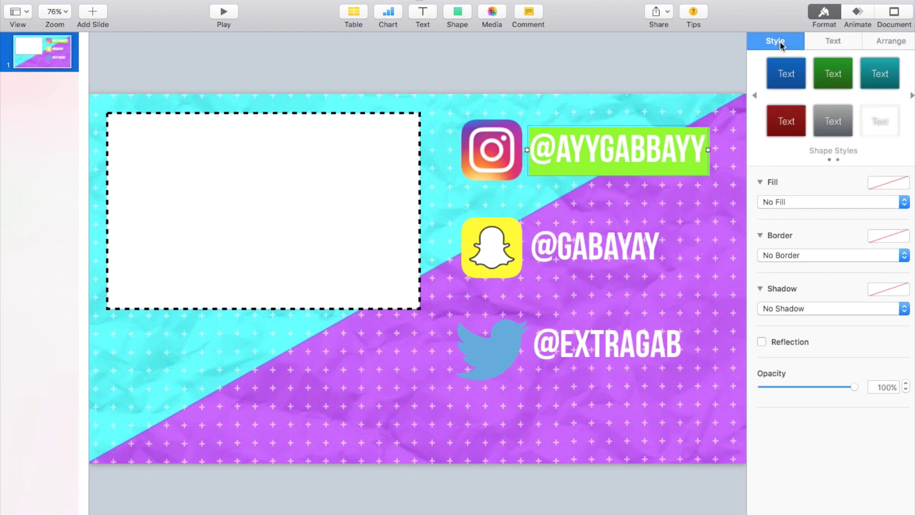
left_click(826, 18)
left_click(821, 16)
left_click(696, 109)
left_click(699, 165)
left_click_drag(700, 164, 684, 128)
left_click(679, 159)
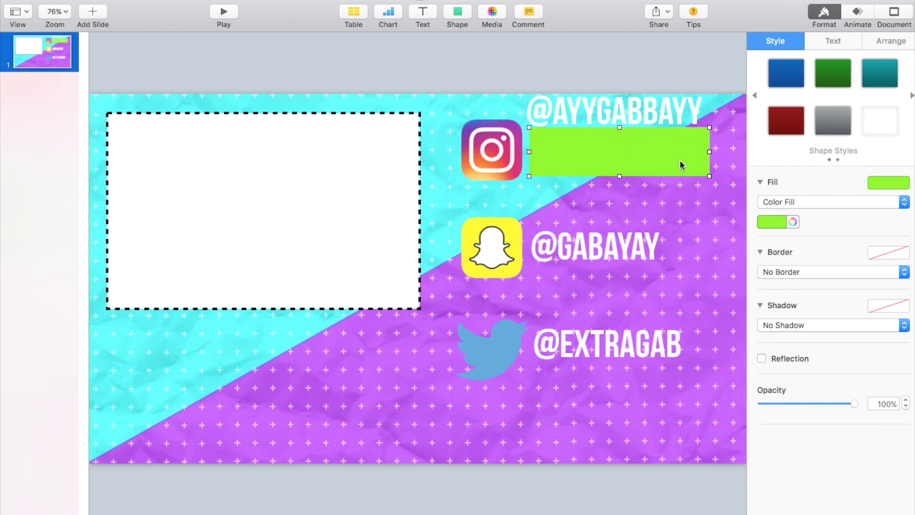
left_click(795, 222)
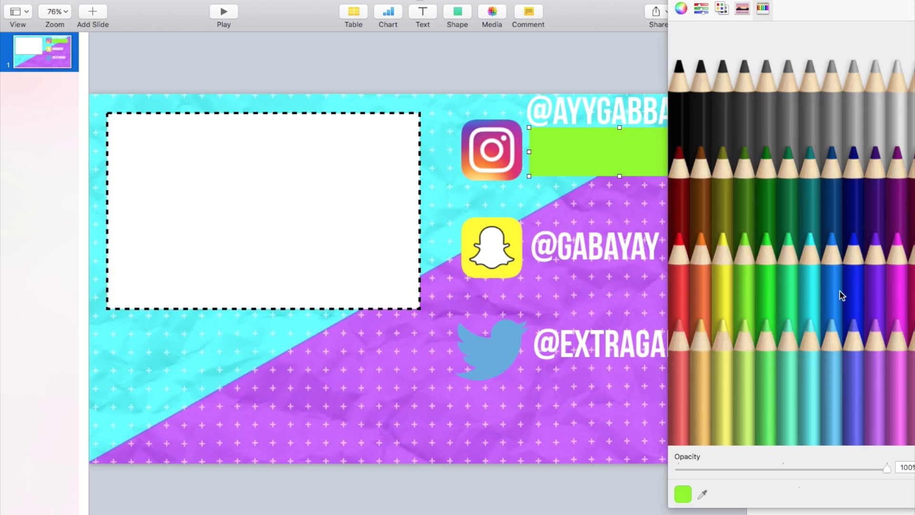
left_click(855, 346)
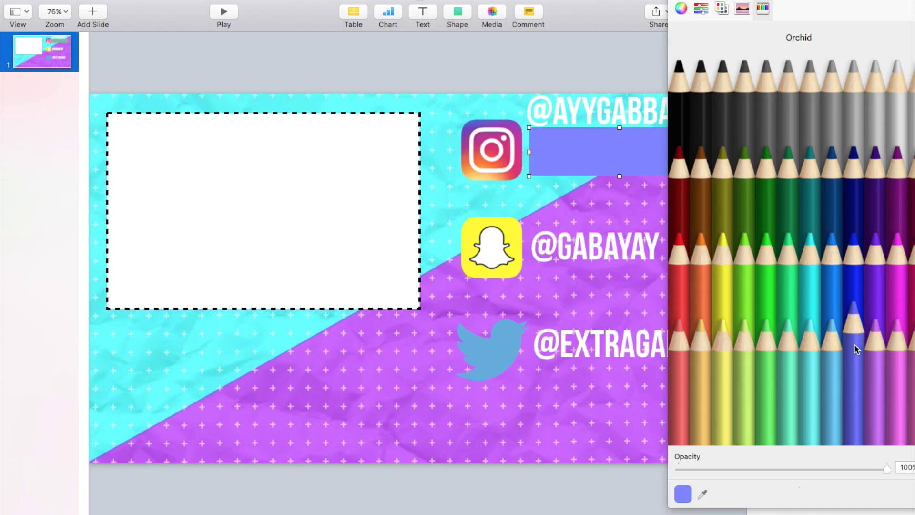
left_click(679, 3)
left_click_drag(648, 106, 654, 144)
Shorten the orchid bar to about 371 × 82 pt and set the handle text back on top
left_click(661, 193)
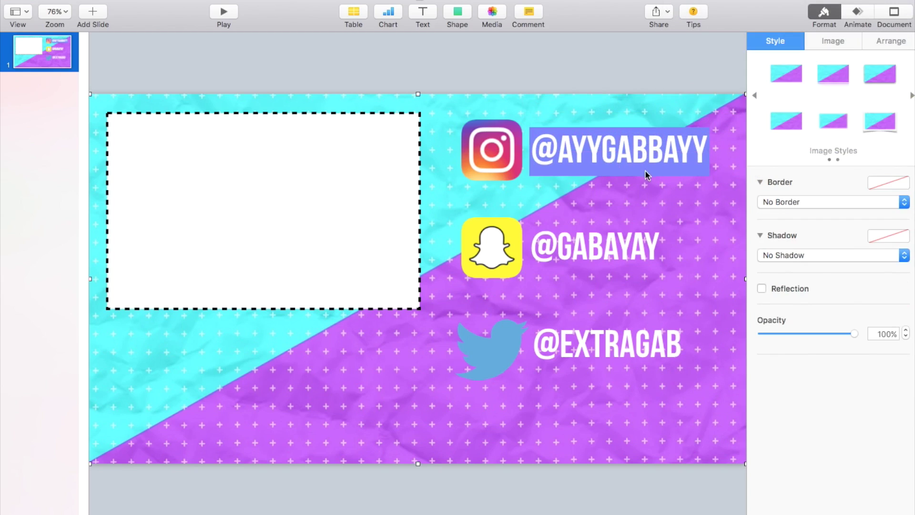
left_click(629, 176)
left_click(626, 176)
left_click_drag(626, 177, 625, 110)
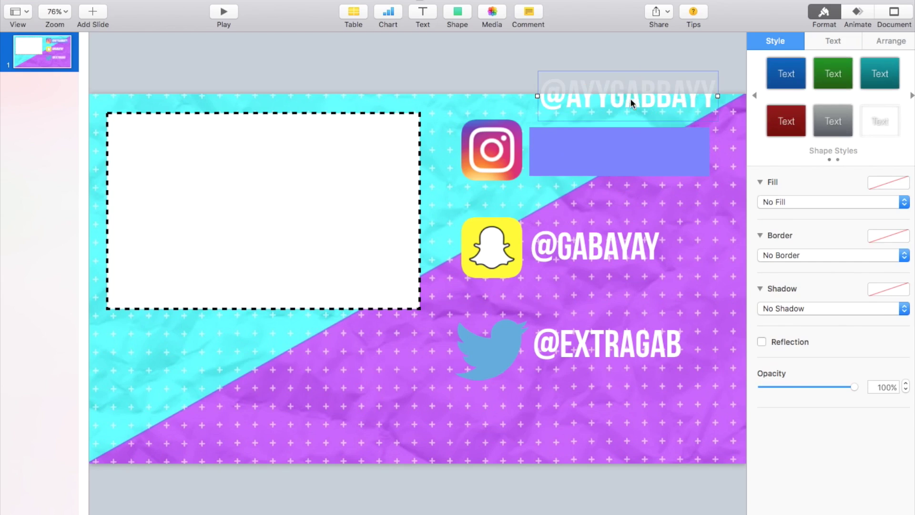
left_click(618, 172)
left_click_drag(619, 176, 622, 168)
left_click_drag(623, 92, 619, 146)
Change the Instagram handle's bar fill to black and set the handle text back on it
left_click(665, 71)
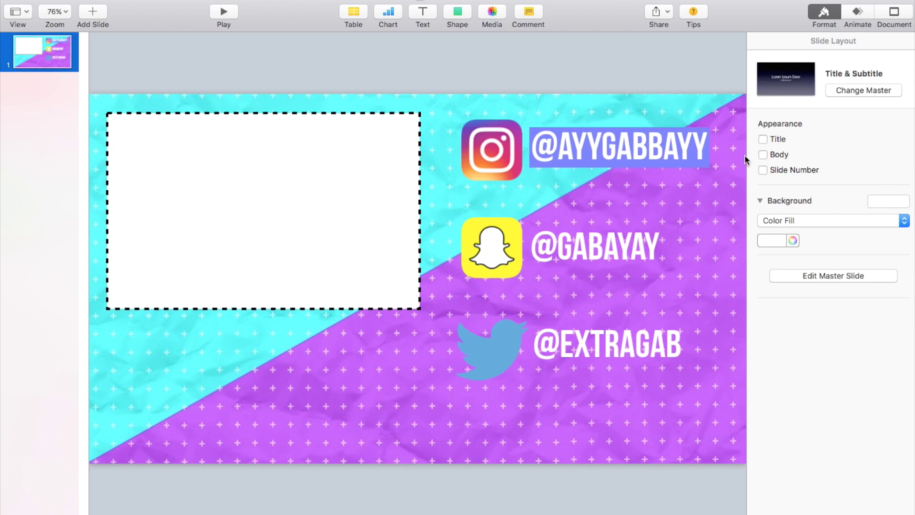
left_click(571, 157)
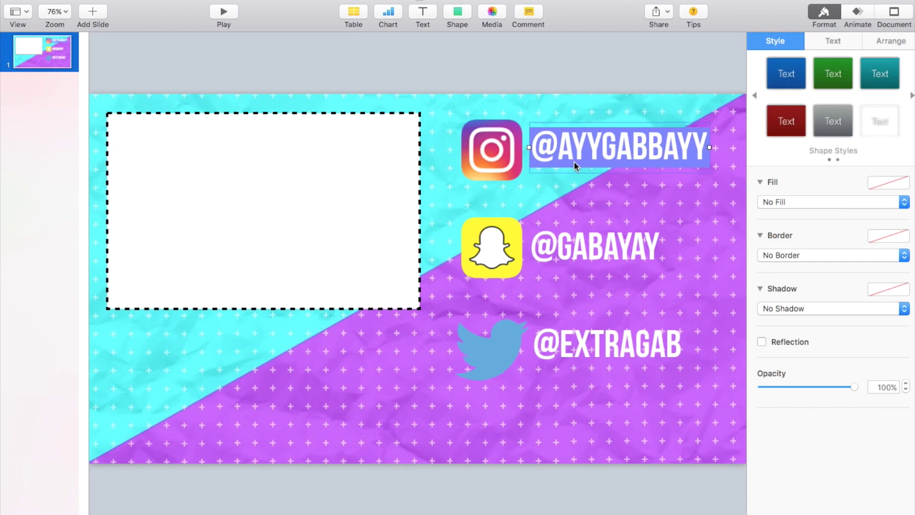
left_click_drag(626, 158, 630, 139)
left_click(630, 141)
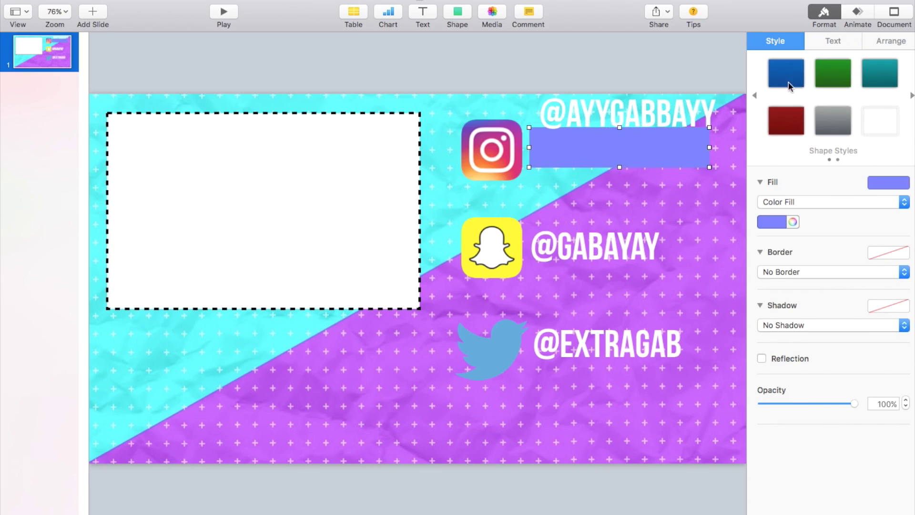
left_click(794, 222)
left_click(687, 103)
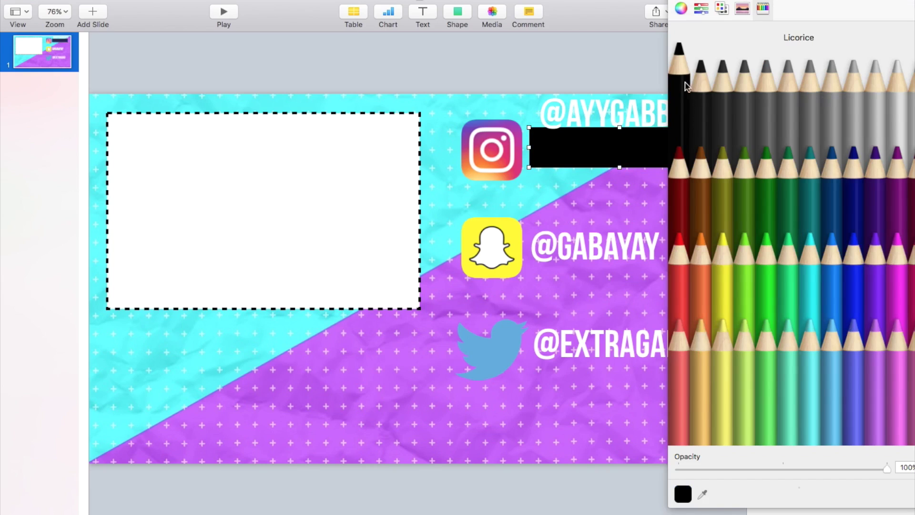
left_click(672, 5)
left_click_drag(604, 109, 598, 148)
Duplicate the black bar, move the copy to the Snapchat row and narrow it
left_click(588, 249)
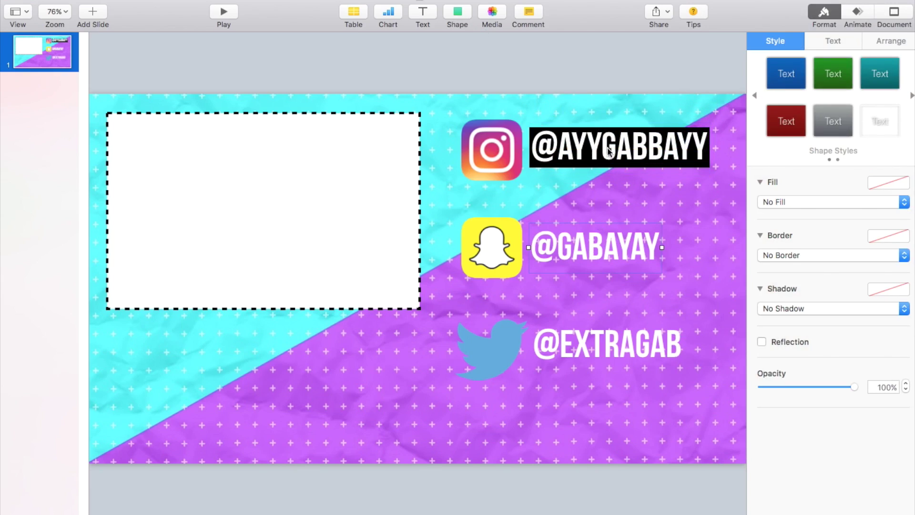
right_click(587, 161)
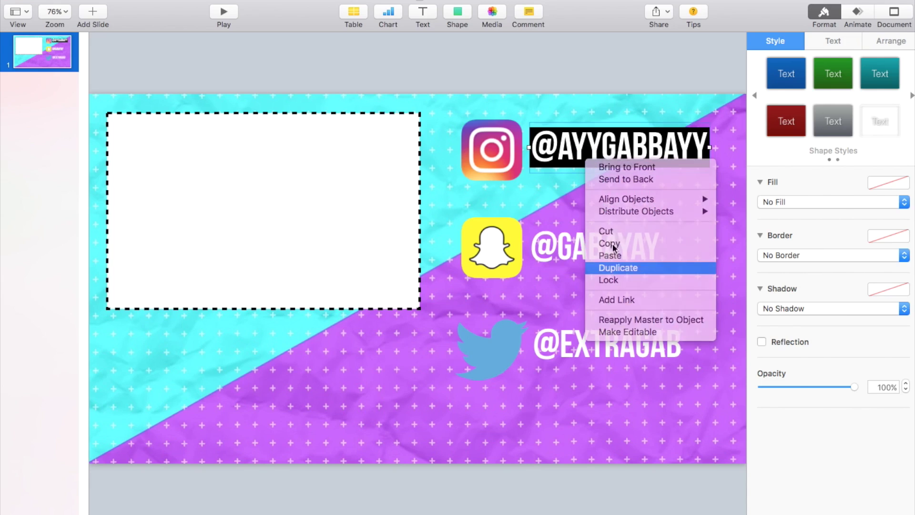
left_click(618, 267)
left_click(610, 169)
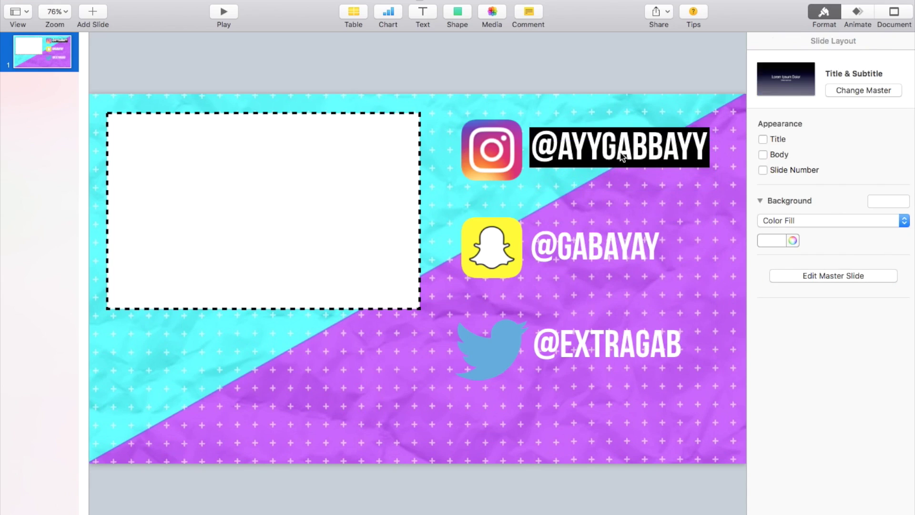
left_click_drag(622, 157, 620, 117)
right_click(614, 154)
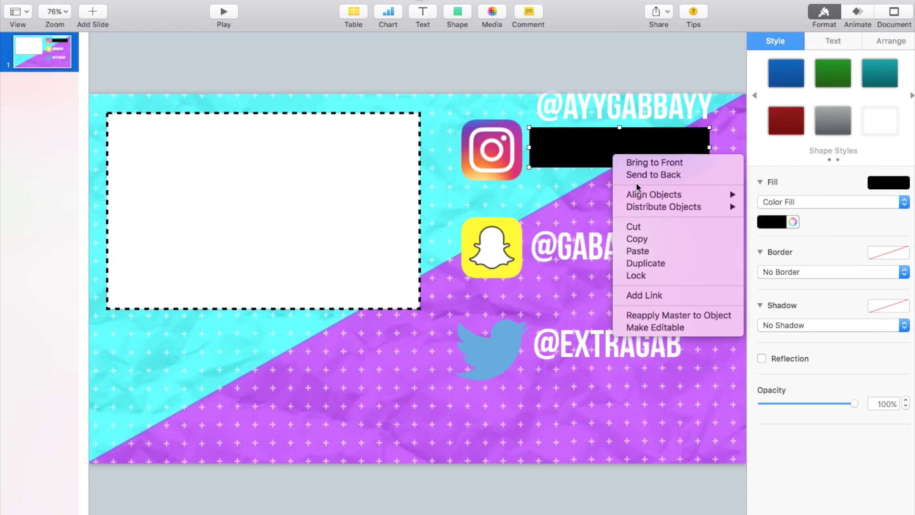
left_click(645, 263)
left_click_drag(599, 157, 591, 256)
left_click_drag(709, 246, 677, 245)
Send the copied bar and then the background image behind everything
right_click(645, 244)
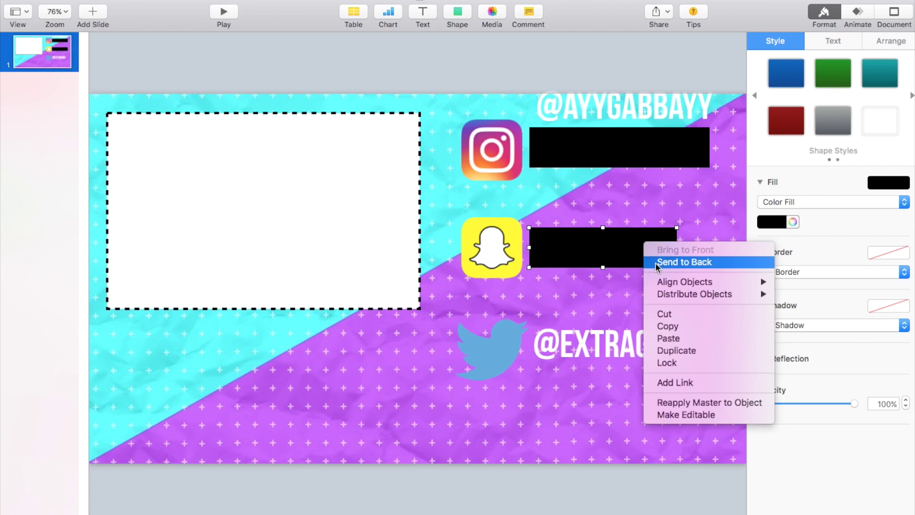
left_click(655, 262)
right_click(731, 271)
right_click(717, 260)
left_click(729, 267)
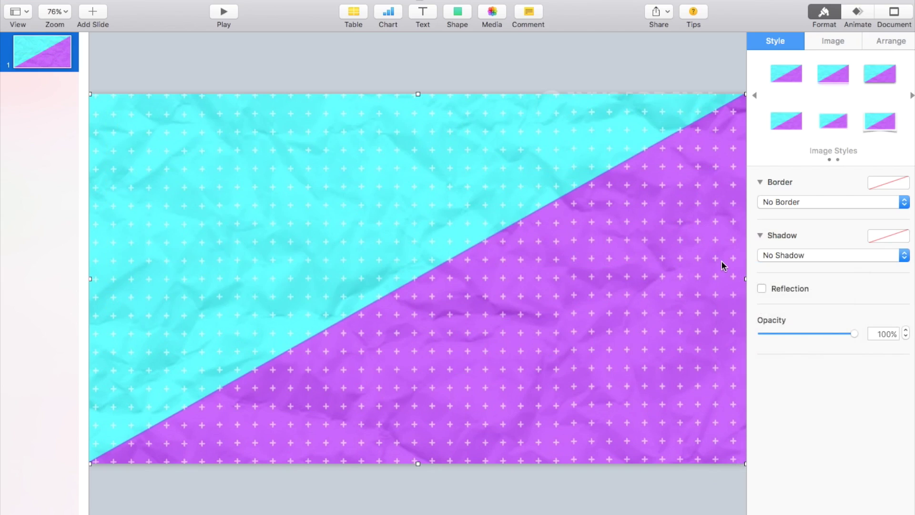
key("super+z")
right_click(722, 259)
left_click(731, 283)
Narrow the Snapchat bar slightly and put the Instagram handle back onto its bar
left_click(665, 255)
left_click(675, 257)
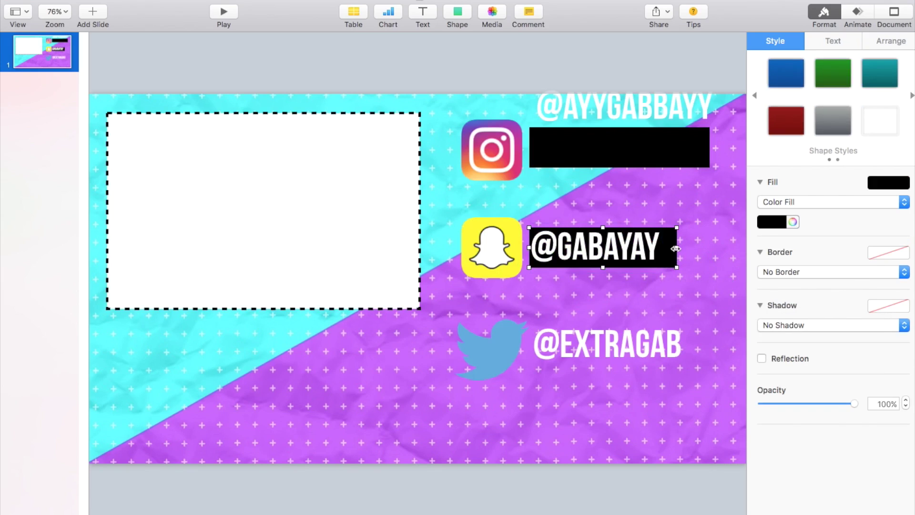
left_click_drag(676, 249, 668, 248)
left_click(659, 144)
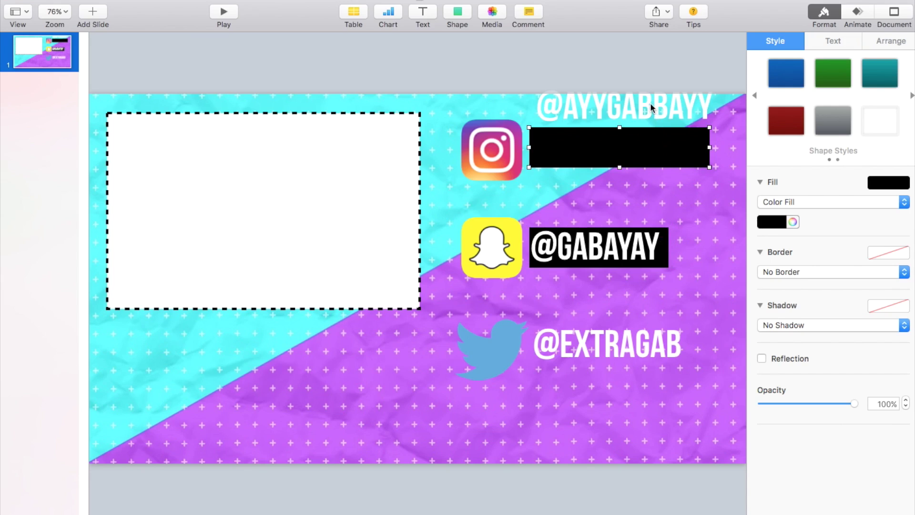
left_click_drag(650, 102, 638, 148)
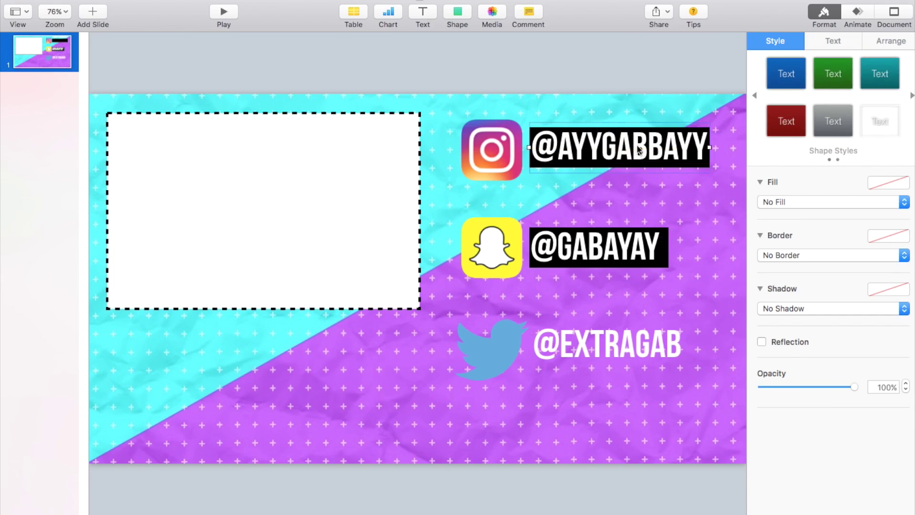
Undo an accidental Snapchat bar duplicate and lift the Snapchat handle off its bar
right_click(667, 255)
left_click(618, 252)
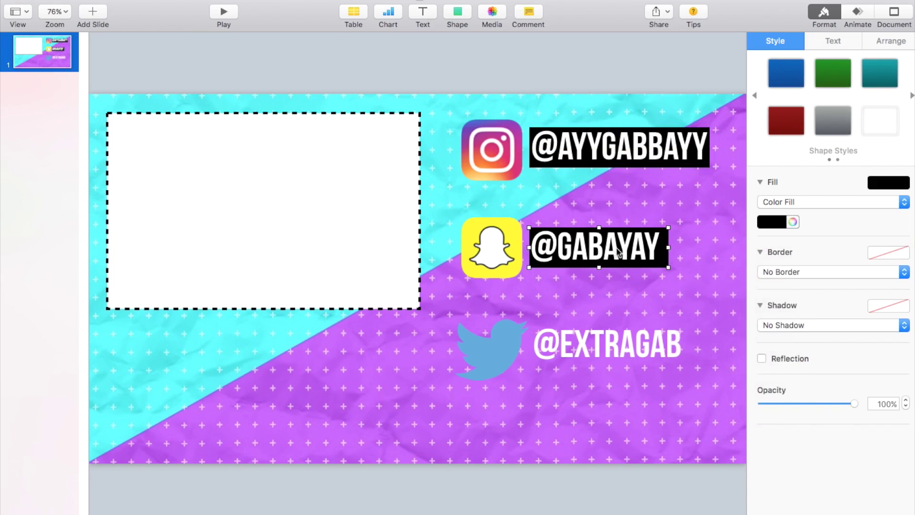
right_click(666, 257)
left_click(698, 363)
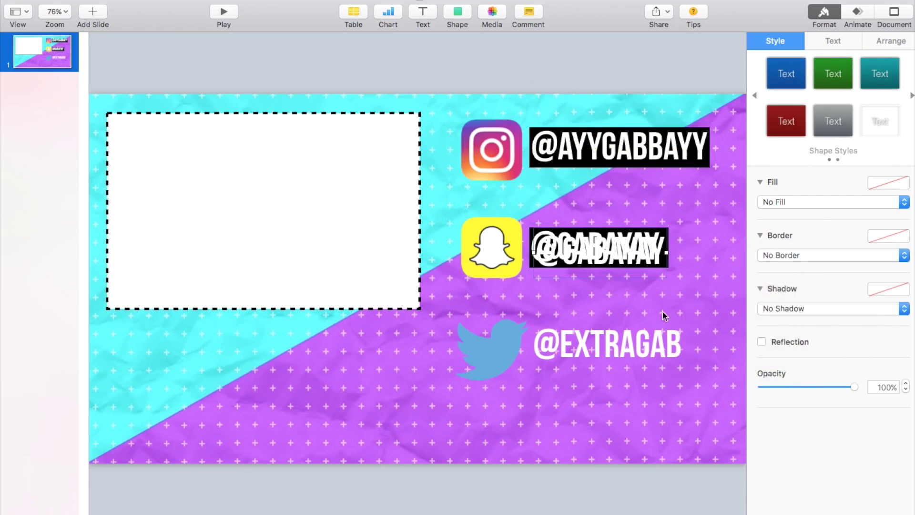
key("super+z")
left_click_drag(643, 256, 650, 200)
right_click(644, 254)
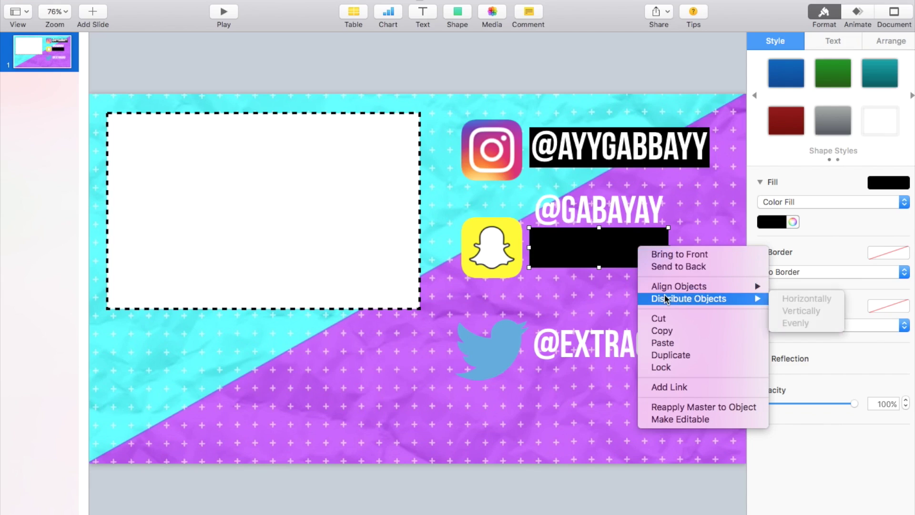
left_click(671, 355)
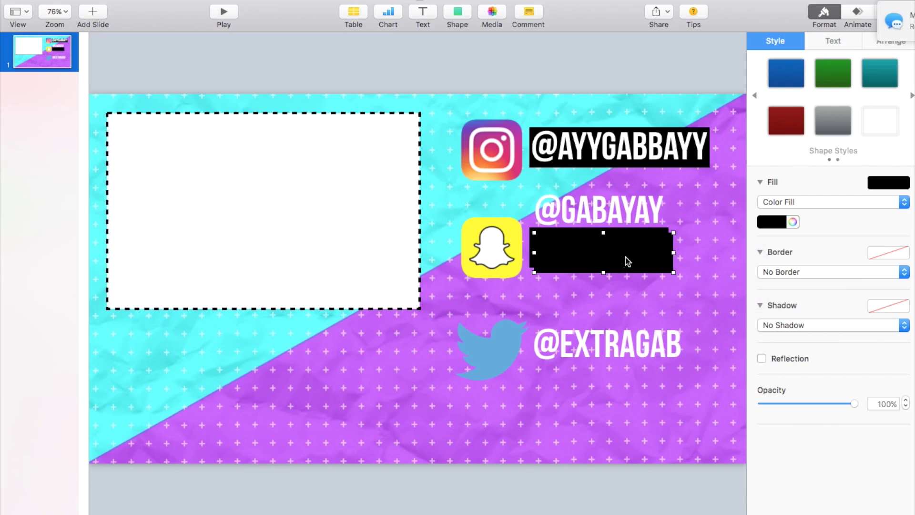
left_click_drag(626, 257, 686, 343)
left_click_drag(620, 213, 618, 248)
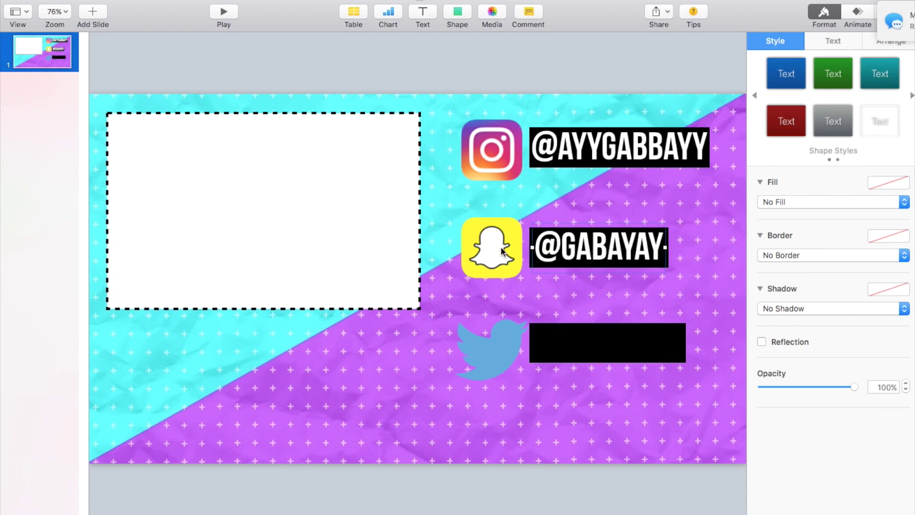
left_click_drag(500, 249, 500, 220)
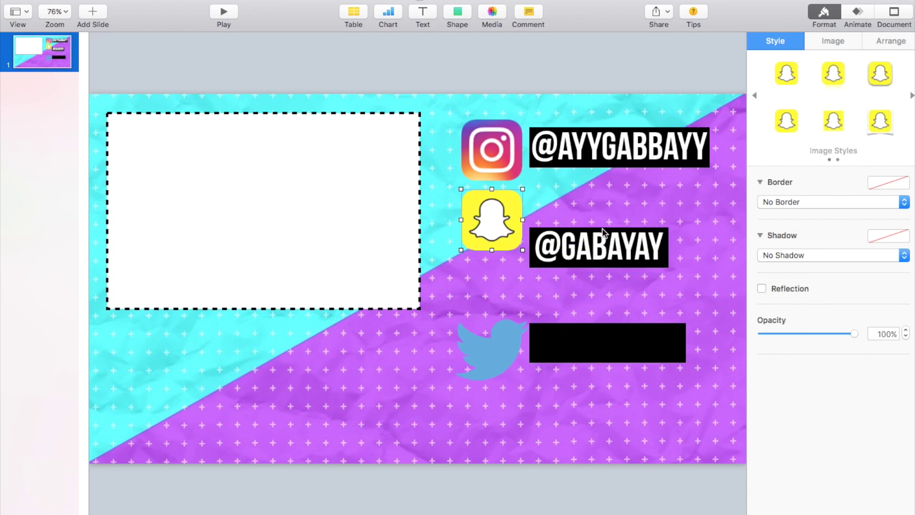
left_click_drag(598, 233, 596, 208)
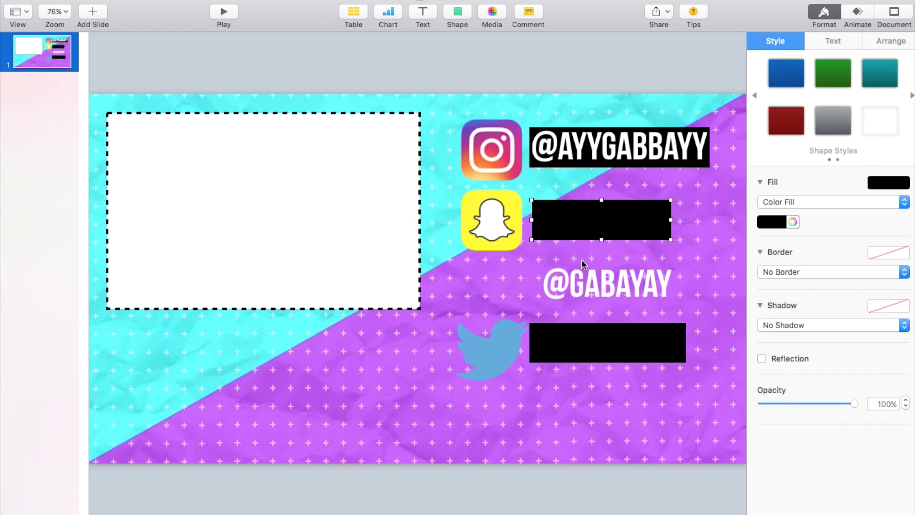
left_click_drag(577, 266, 574, 210)
left_click_drag(484, 328, 481, 292)
left_click_drag(590, 362, 593, 311)
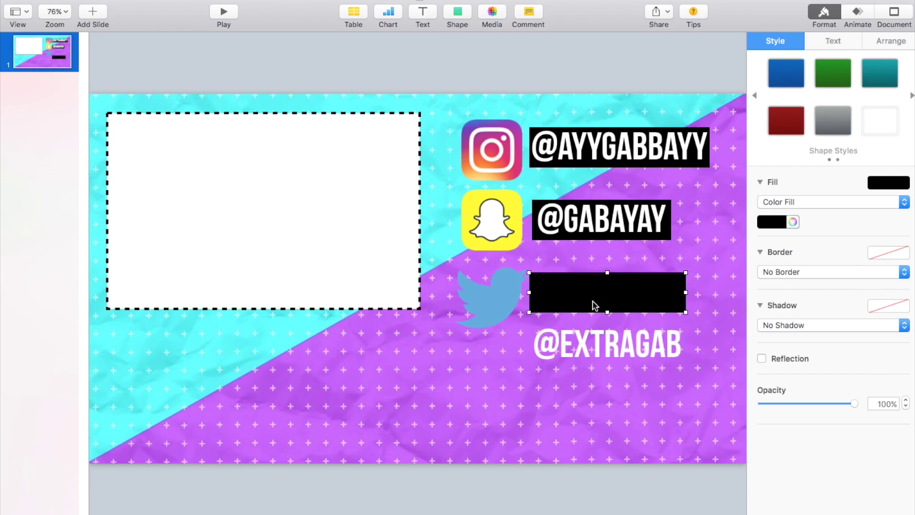
right_click(582, 336)
left_click(625, 343)
left_click_drag(591, 350, 587, 294)
left_click(628, 367)
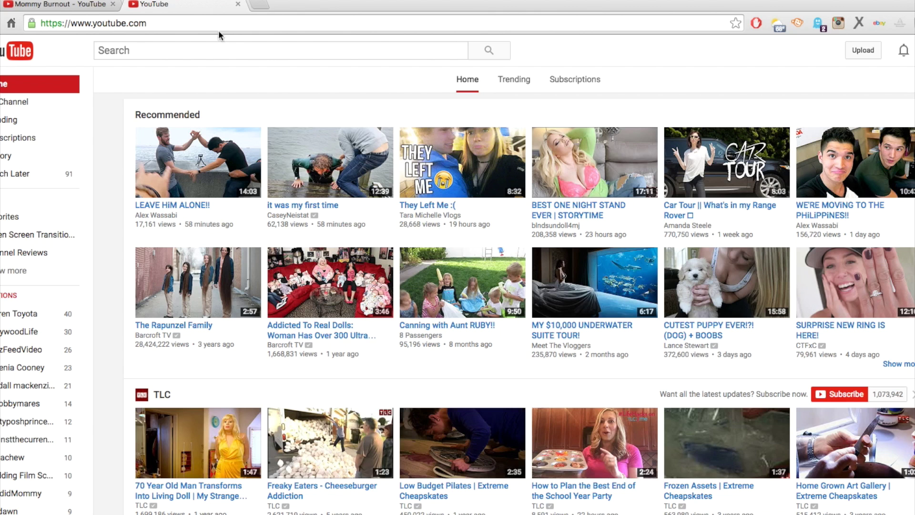
Load picmonkey in Chrome and start a Square design with a transparent canvas
left_click(219, 21)
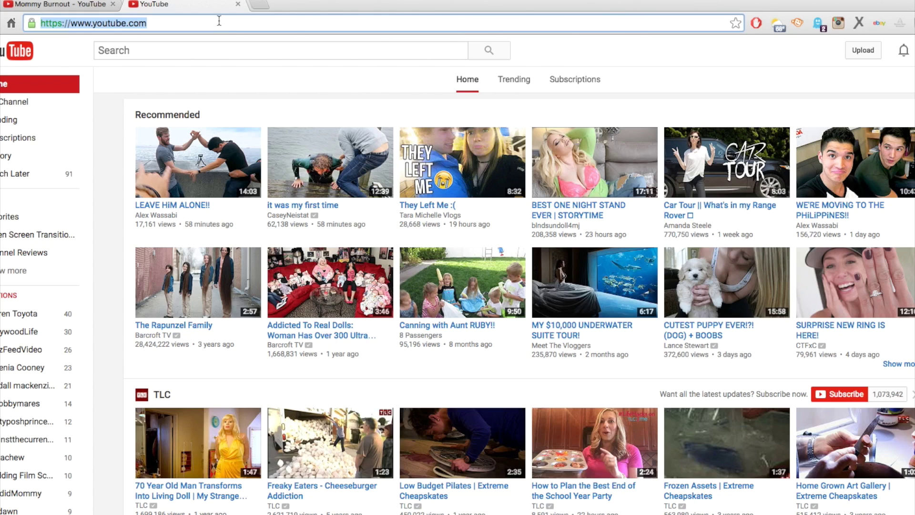
type("picmonkey")
key("Return")
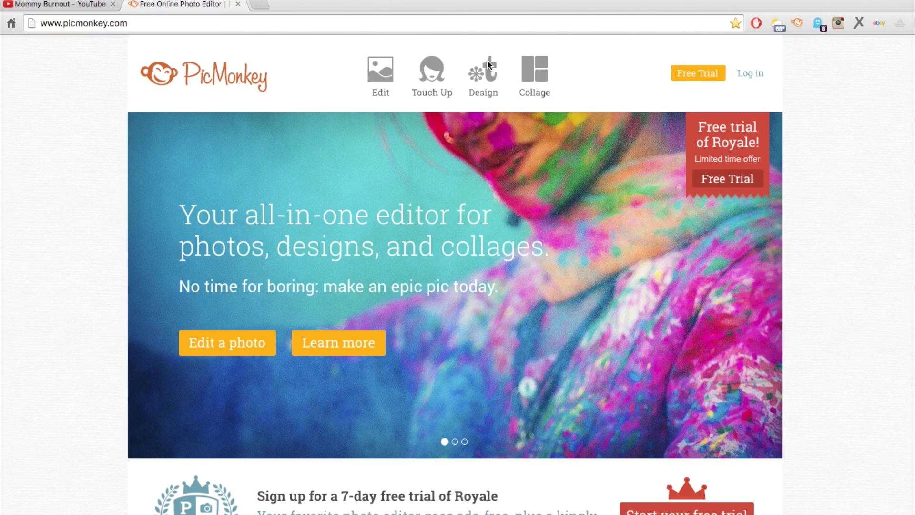
mouse_move(485, 78)
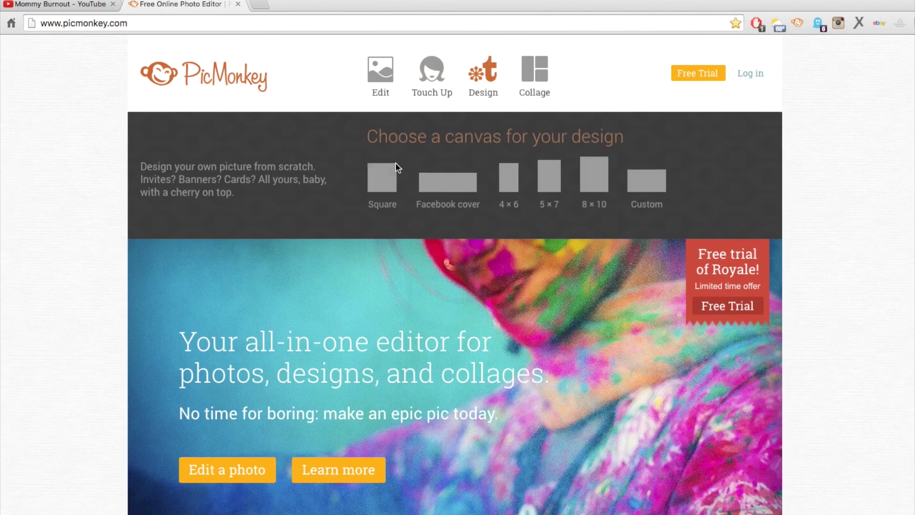
left_click(387, 180)
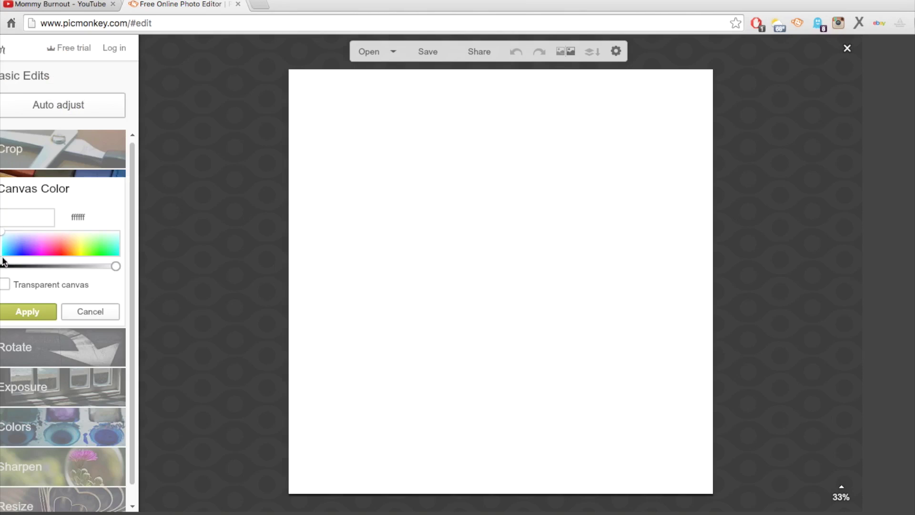
left_click(4, 285)
left_click(18, 310)
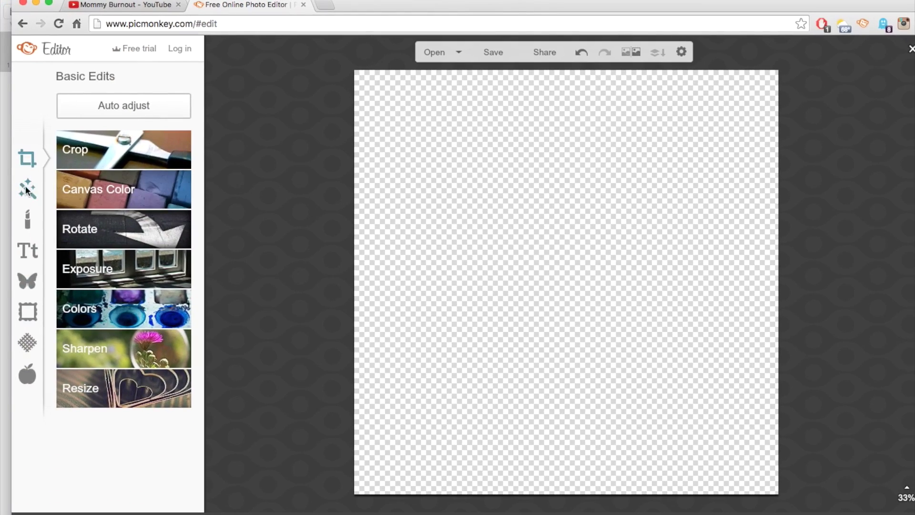
Set the Draw effect to a black brush at size 26
left_click(26, 190)
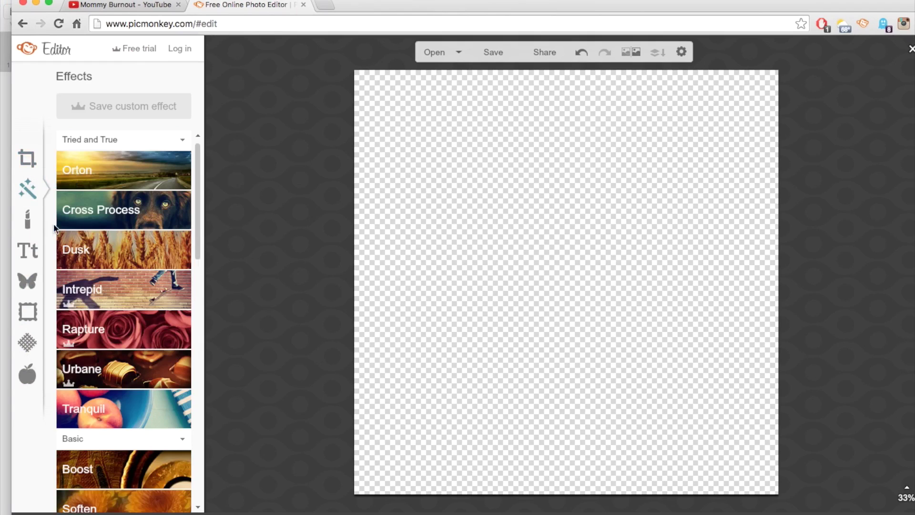
scroll(94, 296, "down", 15)
scroll(95, 286, "down", 5)
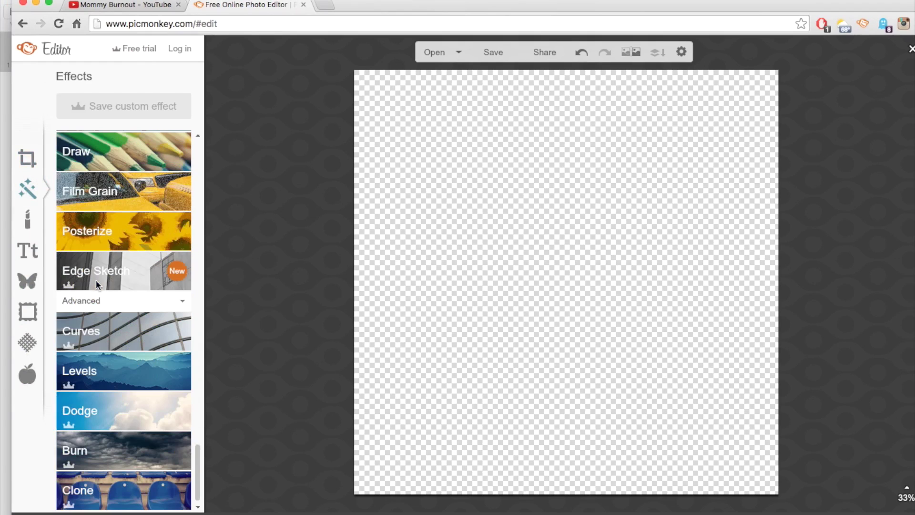
left_click(67, 162)
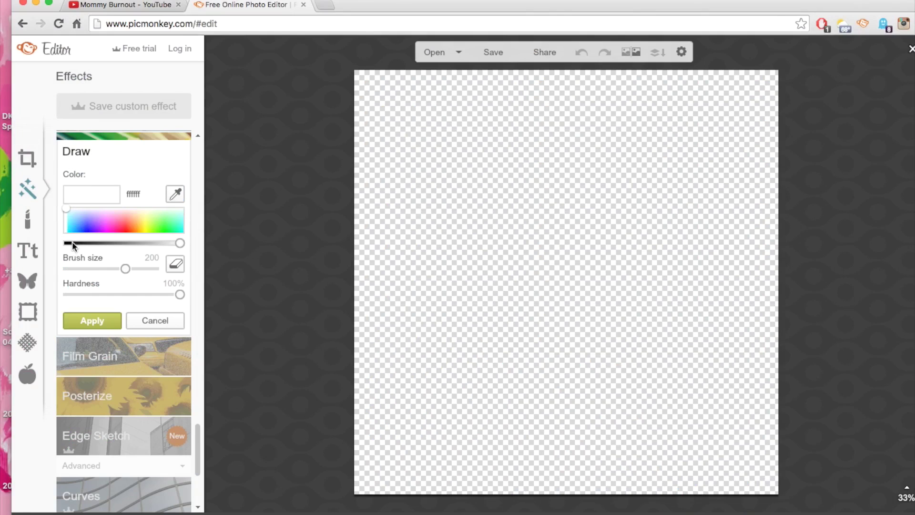
left_click(73, 242)
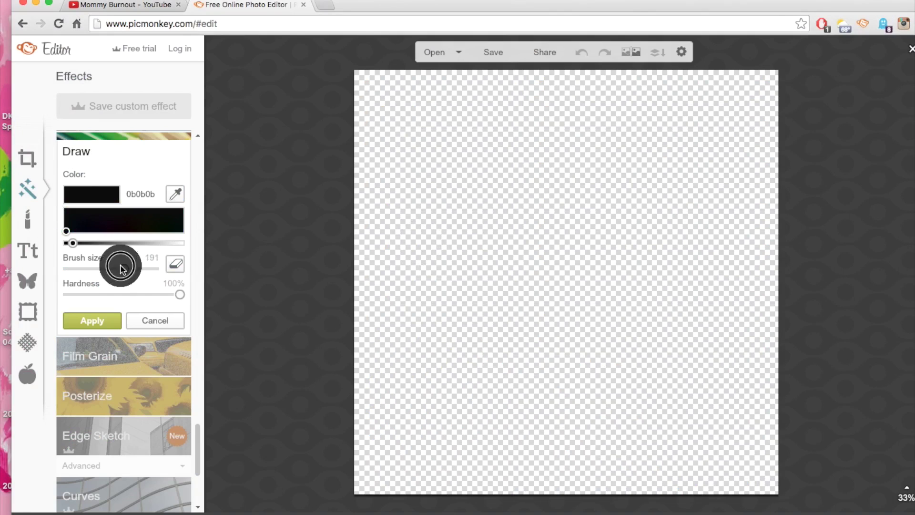
mouse_move(115, 268)
left_mouse_down()
mouse_move(76, 266)
mouse_move(83, 268)
left_mouse_up()
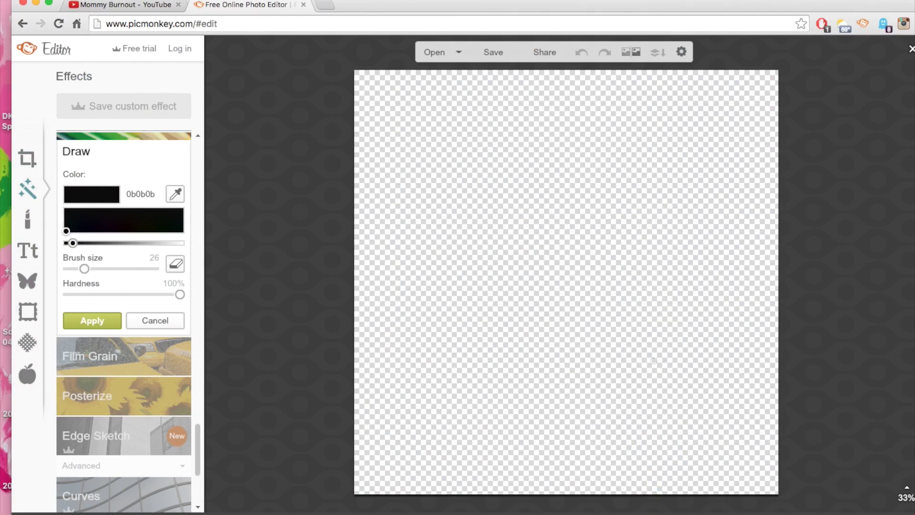
Draw a curved arrow pointing upward from the lower right, redoing it twice
mouse_move(678, 359)
left_mouse_down()
mouse_move(609, 335)
mouse_move(537, 208)
mouse_move(519, 231)
mouse_move(544, 210)
mouse_move(566, 230)
left_mouse_up()
key("super+z")
mouse_move(614, 359)
left_mouse_down()
mouse_move(437, 149)
mouse_move(414, 190)
mouse_move(457, 181)
left_mouse_up()
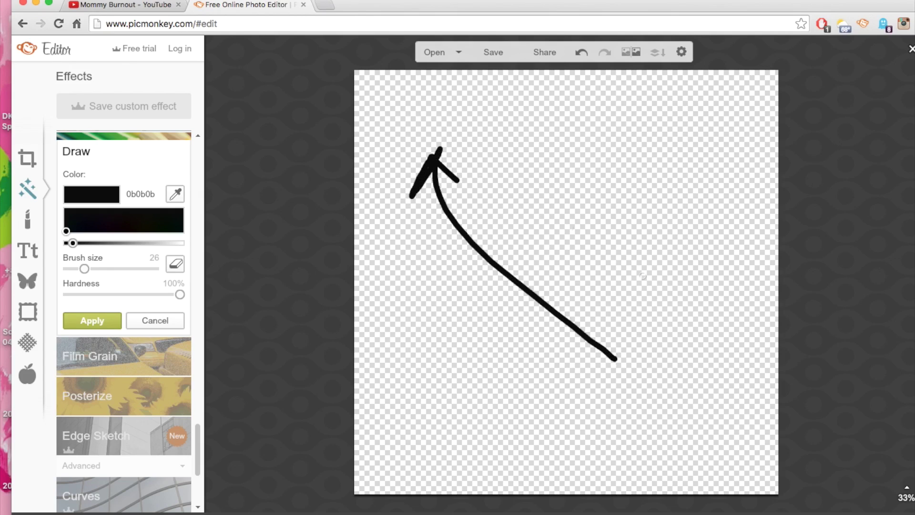
key("super+z")
mouse_move(649, 335)
left_mouse_down()
mouse_move(488, 196)
mouse_move(454, 179)
mouse_move(487, 154)
mouse_move(534, 189)
left_mouse_up()
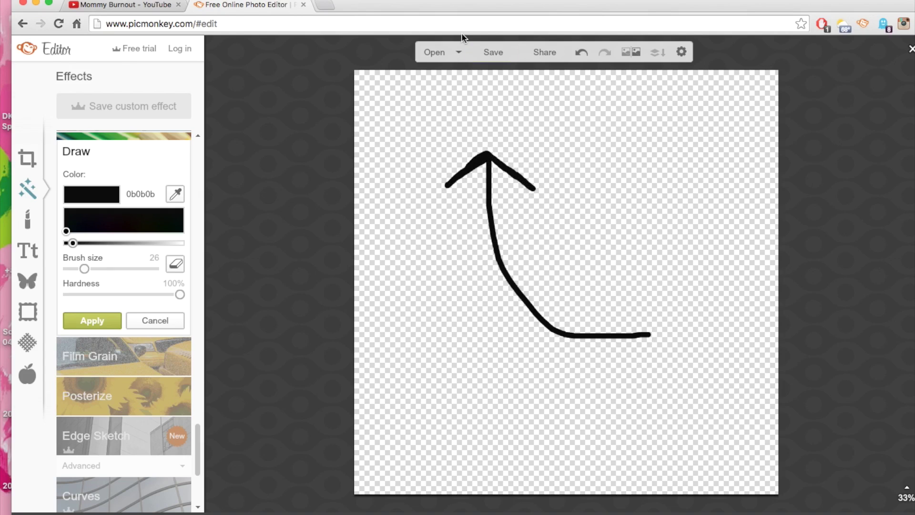
Save the drawing to the Desktop as the PNG file 'arrow'
left_click(480, 50)
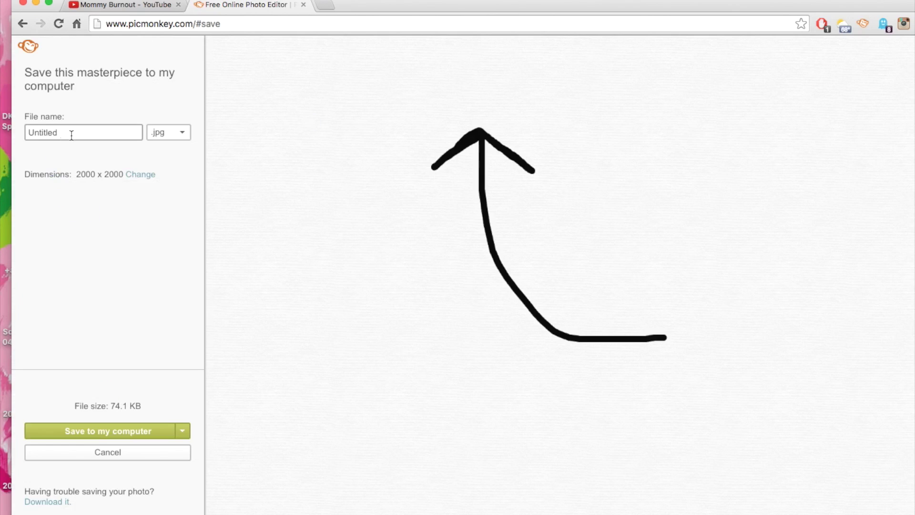
left_click(71, 135)
type("an")
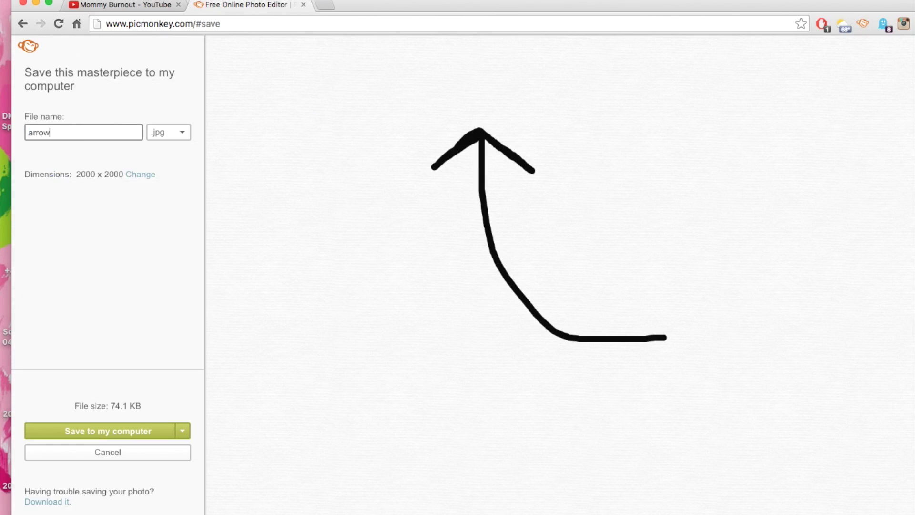
left_click(123, 432)
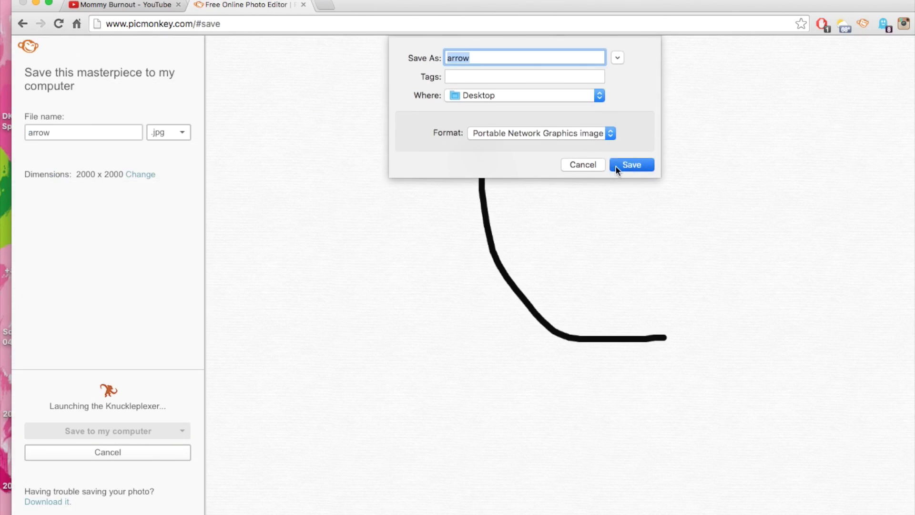
left_click(615, 165)
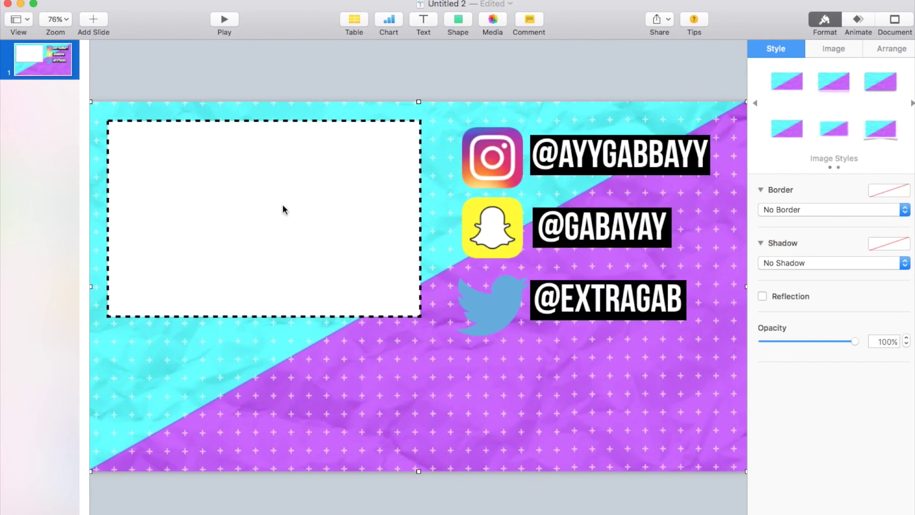
Drag the arrow image from the Desktop onto the slide and shrink it
left_click(398, 78)
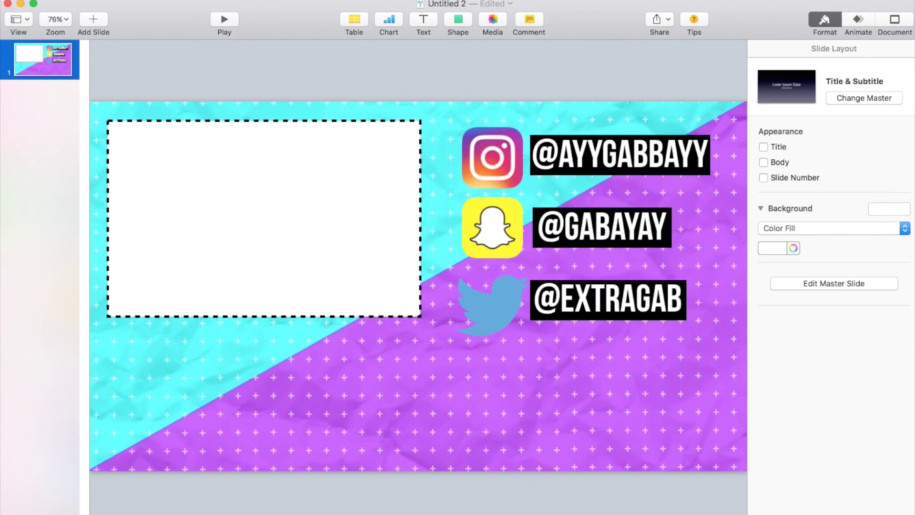
key("super+Tab")
left_click_drag(797, 72, 329, 395)
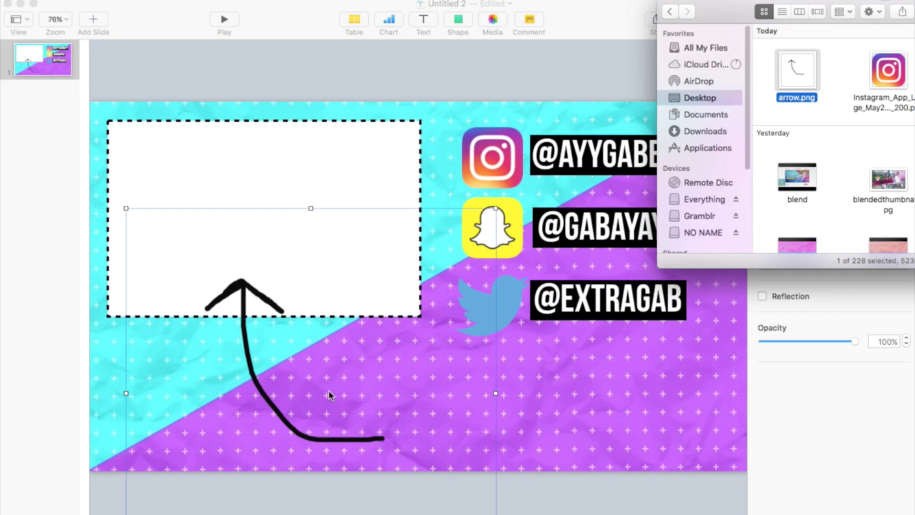
left_click(492, 214)
left_click_drag(491, 214, 206, 434)
Select the small arrow image and enlarge it, undoing an accidental move
left_click(171, 494)
left_click(147, 353)
left_click(143, 453)
left_click(167, 497)
left_click(178, 493)
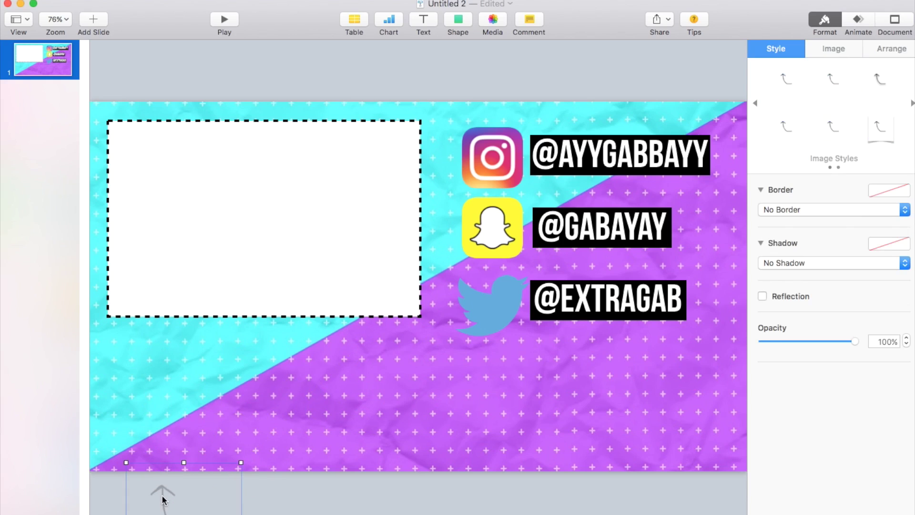
left_click(174, 482)
left_click(167, 473)
left_click_drag(124, 460, 116, 392)
left_click_drag(137, 471, 155, 487)
key("ctrl+z")
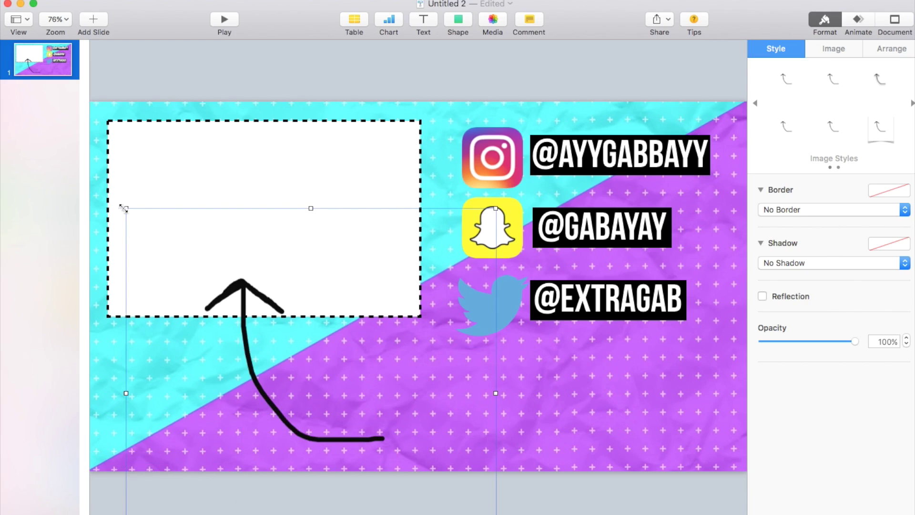
Shrink the arrow and place it just below the video box's lower-left corner
left_click_drag(123, 212, 253, 334)
left_click(248, 344)
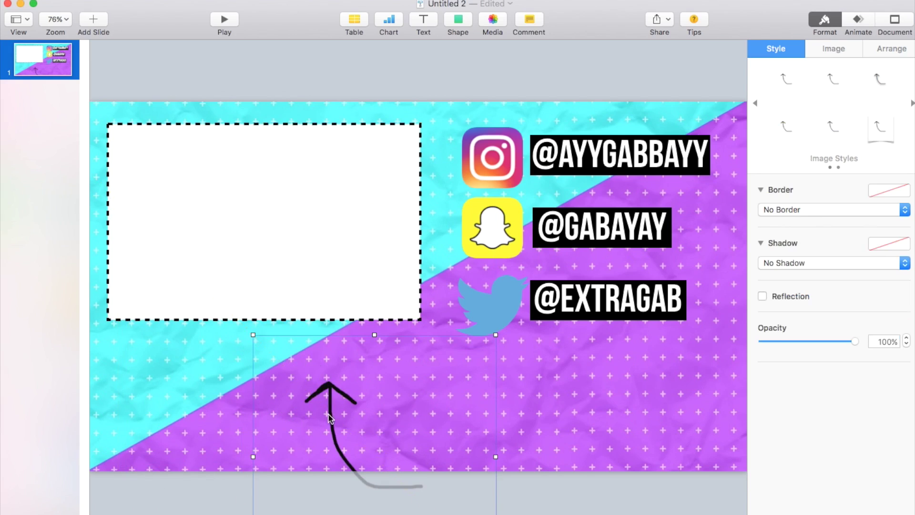
left_click_drag(330, 417, 214, 314)
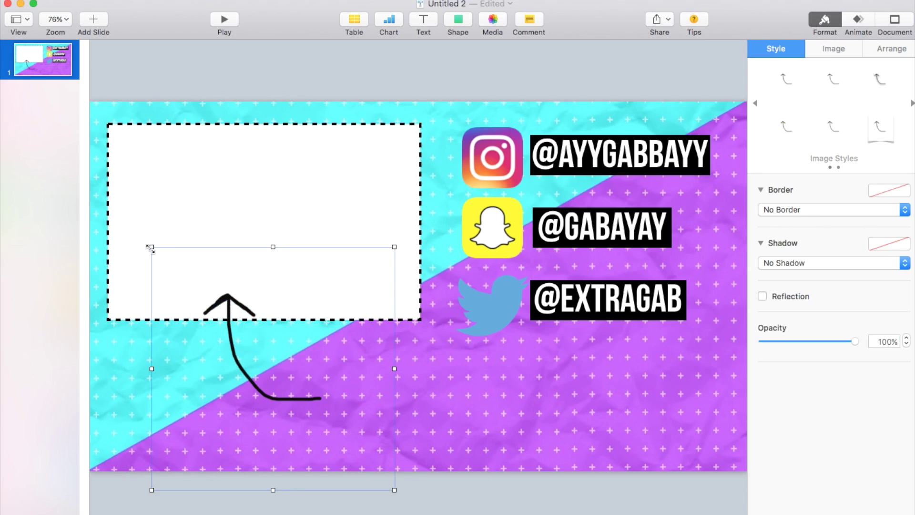
left_click_drag(150, 248, 277, 372)
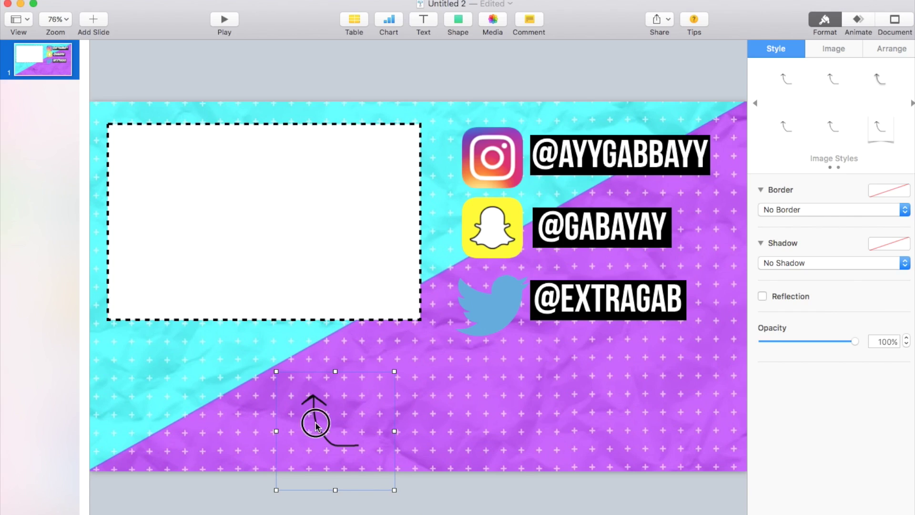
left_click_drag(315, 425, 130, 363)
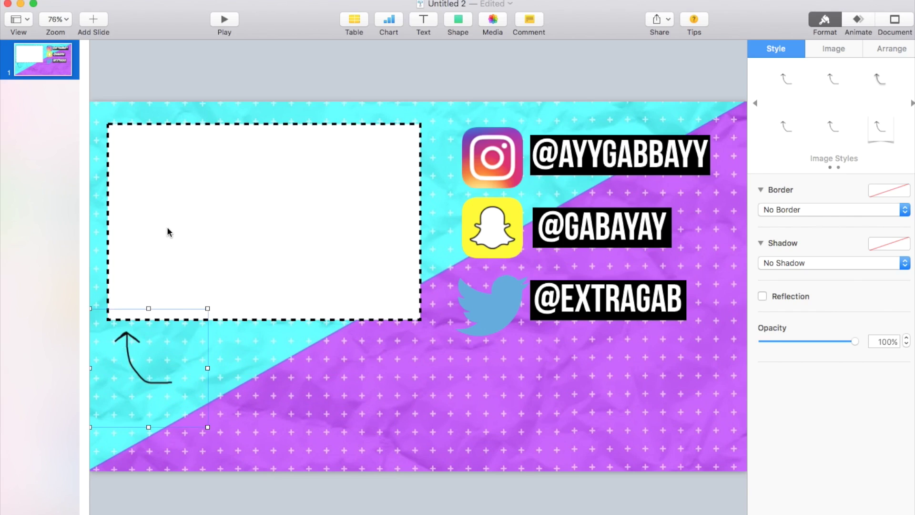
left_click(631, 77)
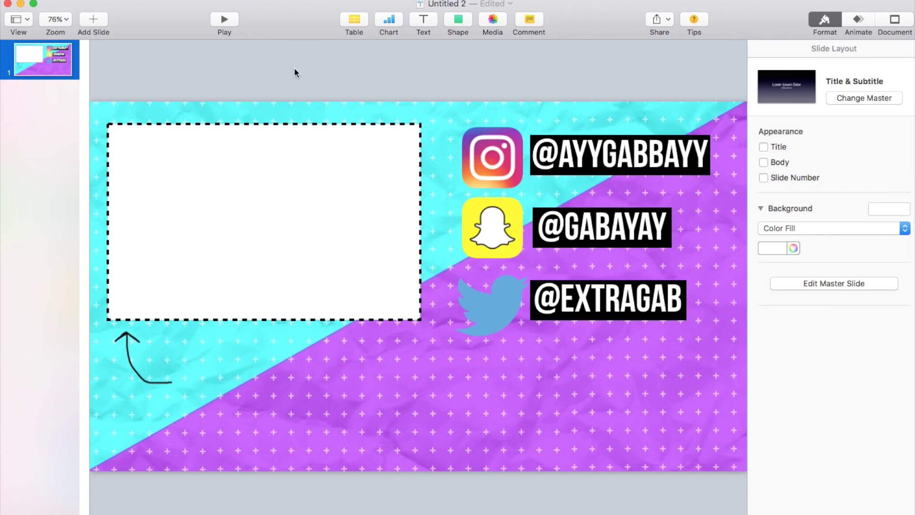
Add a text box reading 'Click here to check out my videos', replacing a first draft
left_click(424, 22)
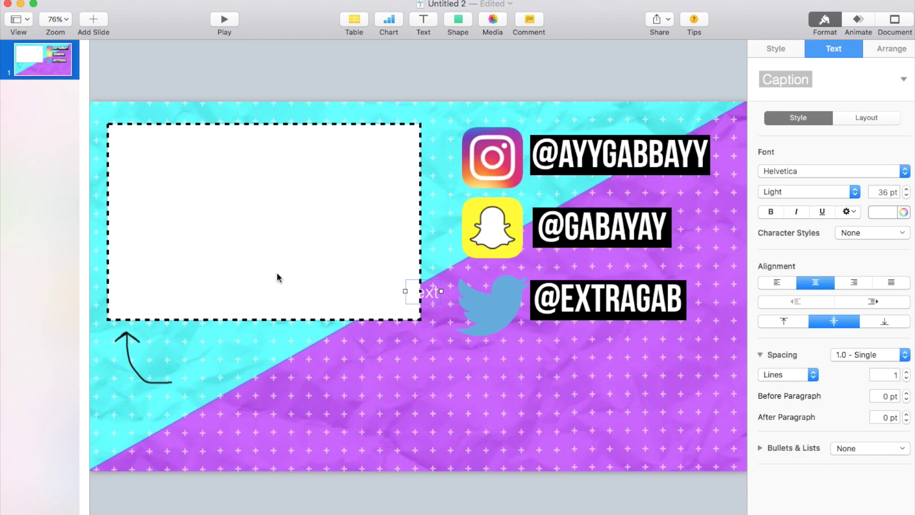
type("Check out my")
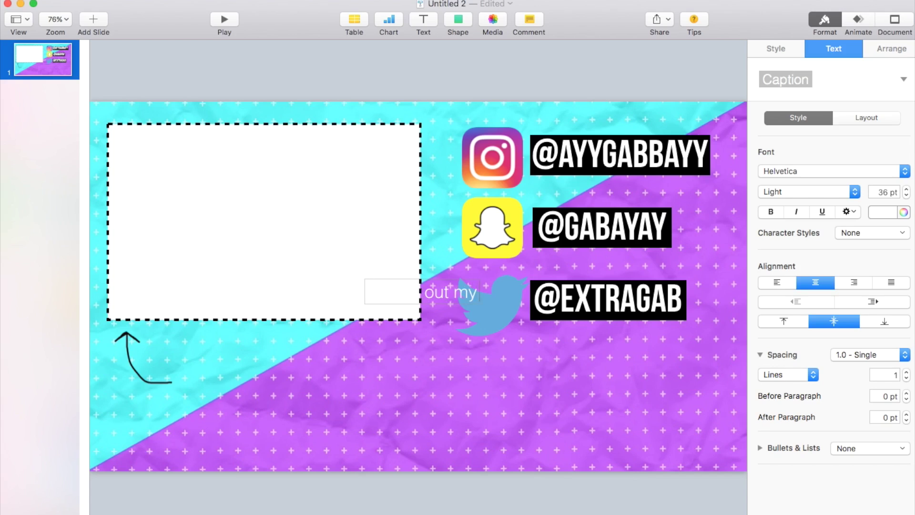
type(" last video")
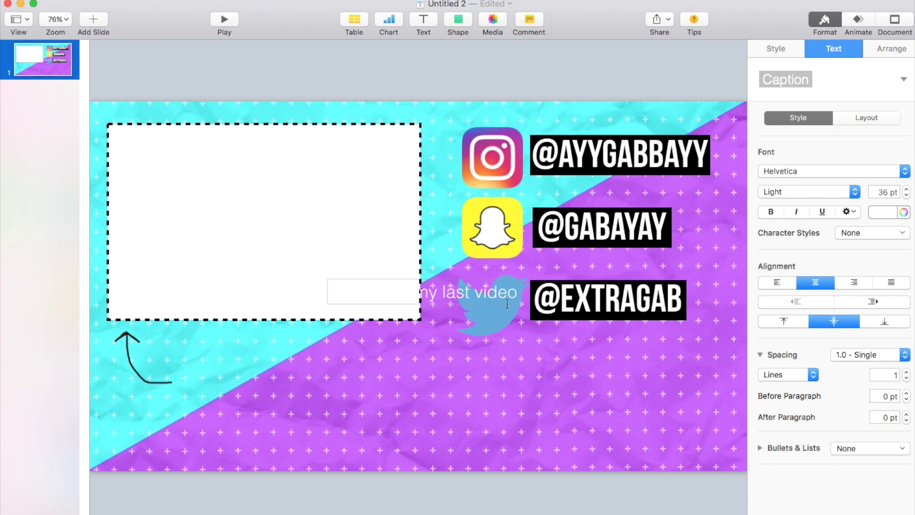
left_click_drag(512, 300, 327, 280)
type("Click")
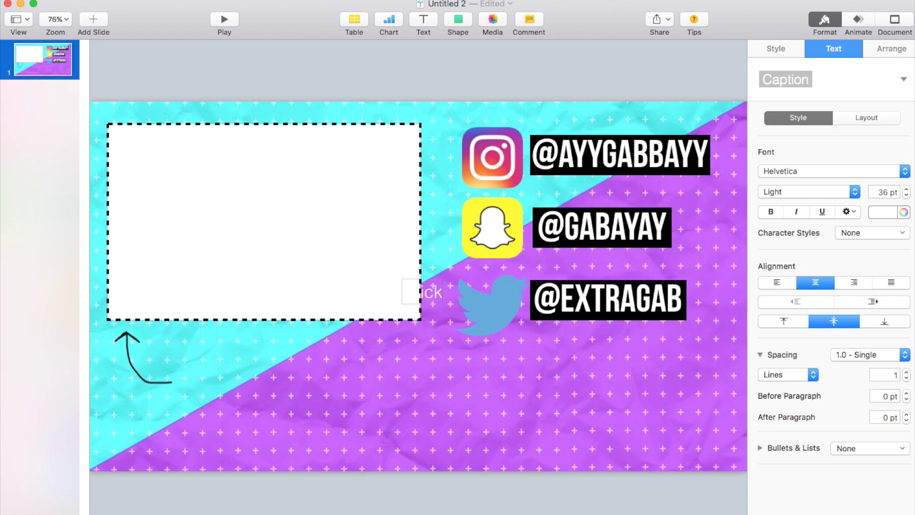
type(" here to check ou")
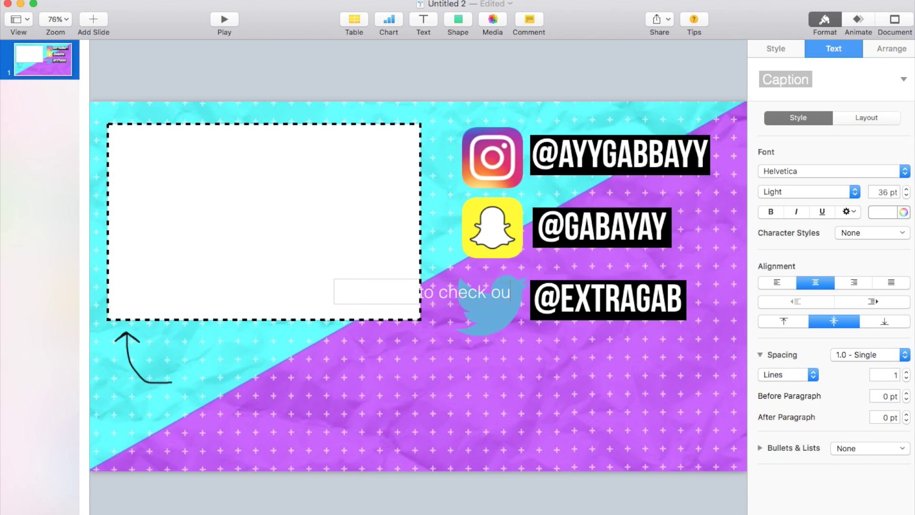
type("t")
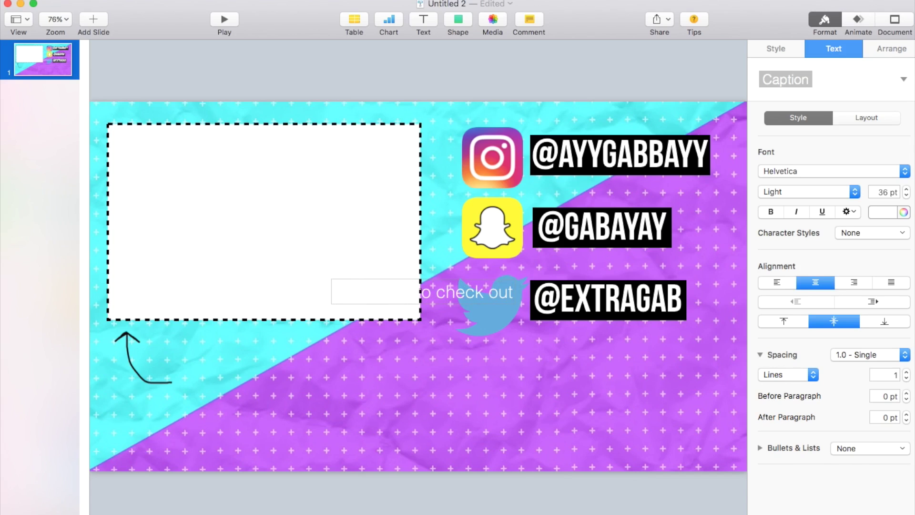
type(" my videos")
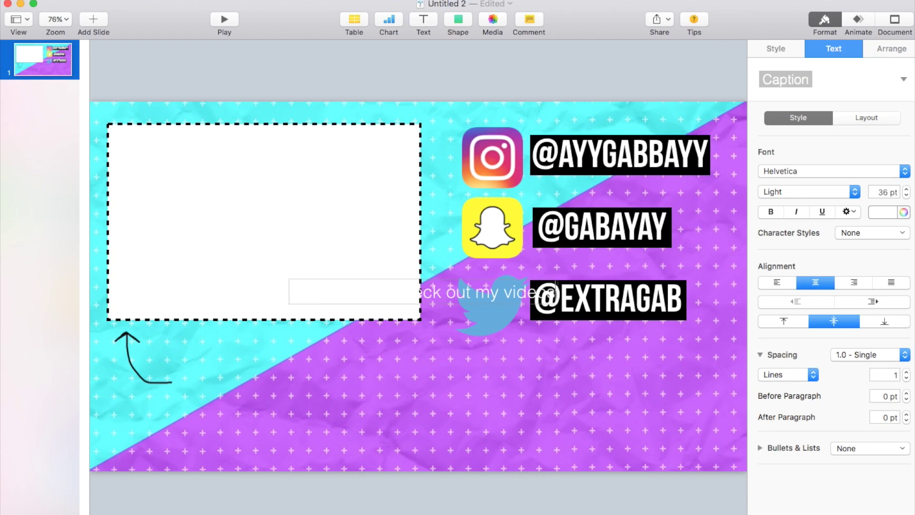
left_click_drag(557, 292, 276, 271)
Set the caption font to Bebas Neue and raise its size to 63 pt
left_click(781, 171)
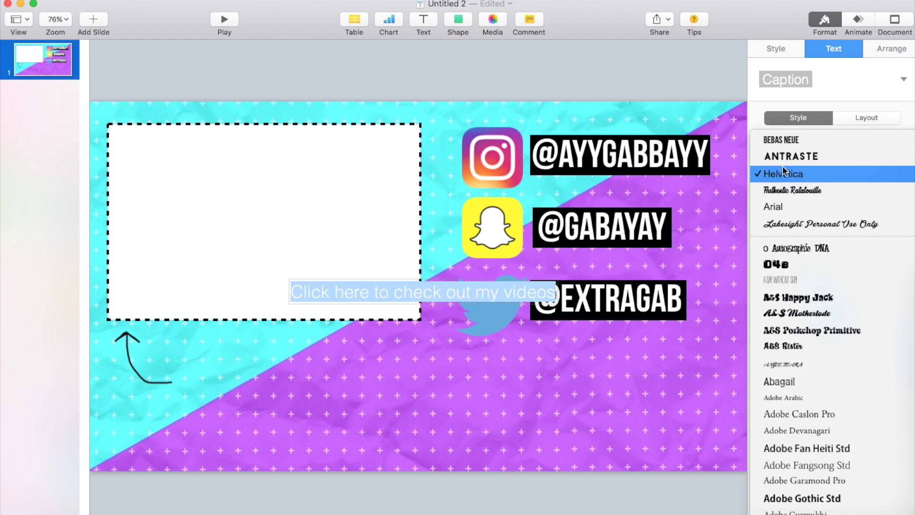
left_click(782, 139)
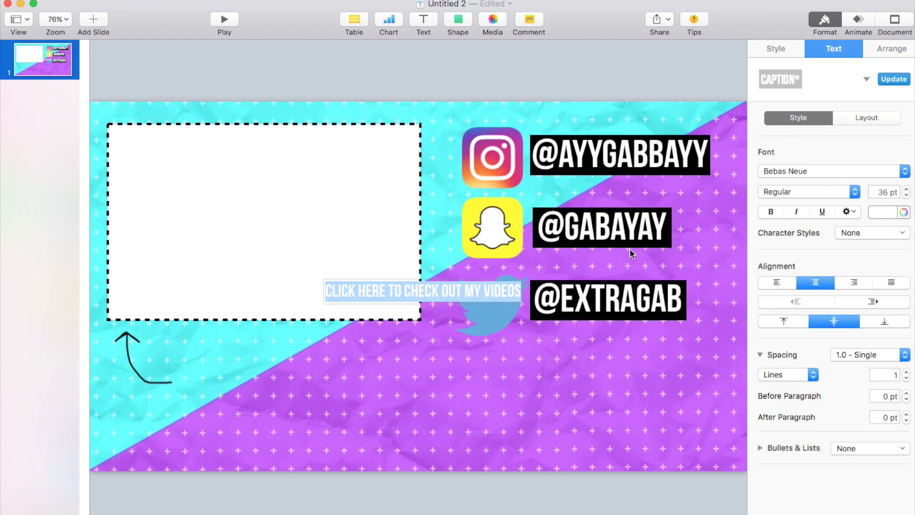
left_click(907, 191)
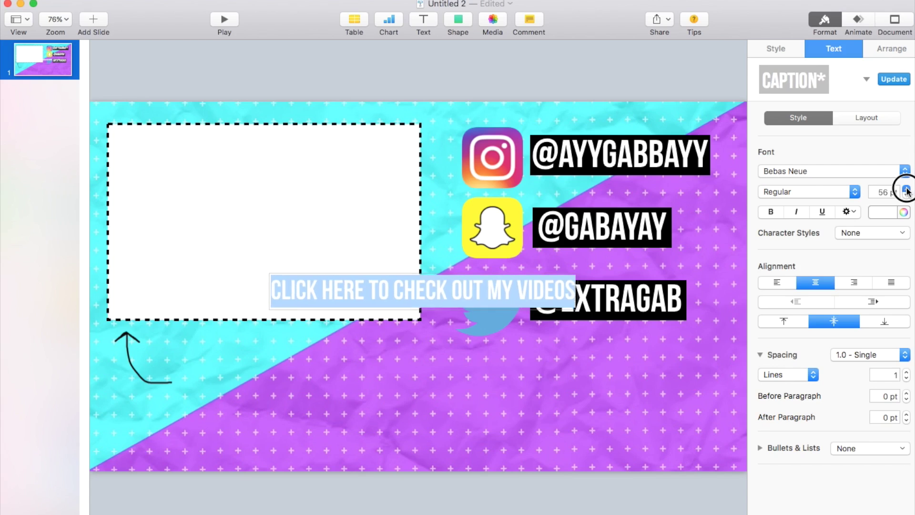
left_click(519, 305)
Move the caption beside the arrow below the video box and select its text
left_click(517, 294)
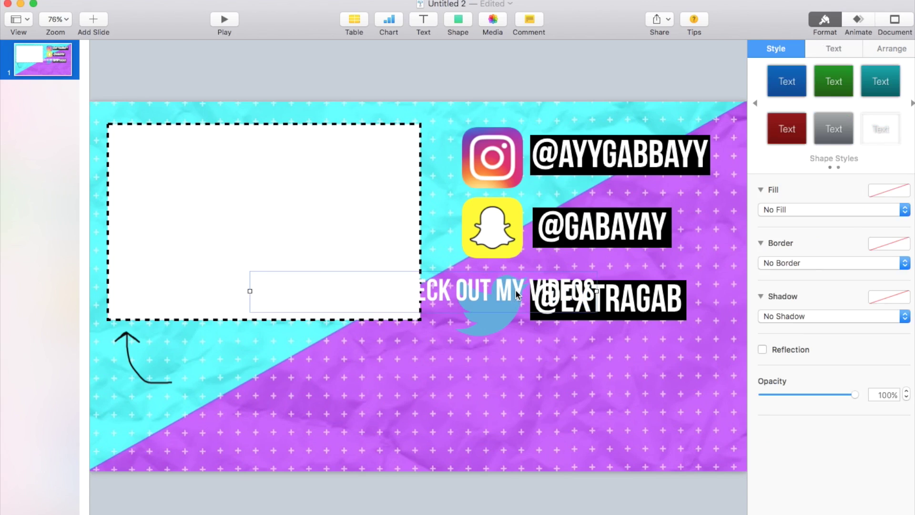
left_click_drag(518, 292, 411, 361)
left_click(484, 357)
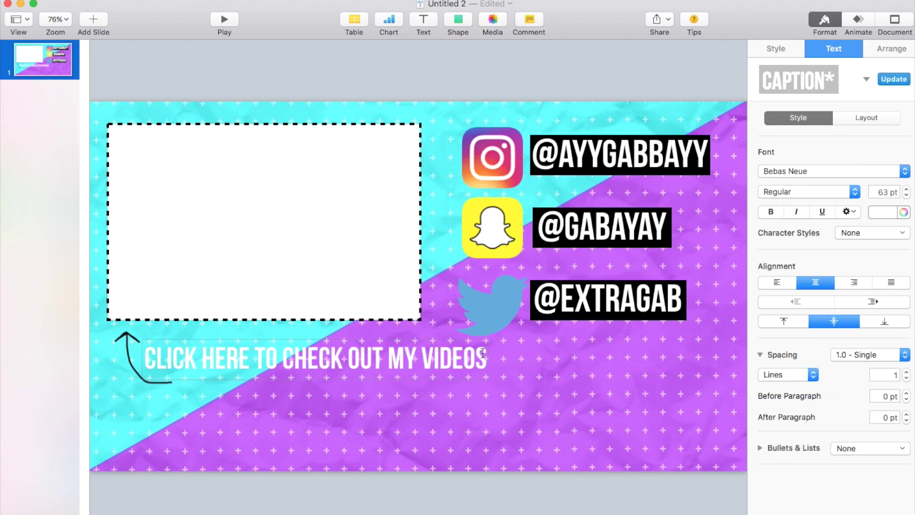
key("super+a")
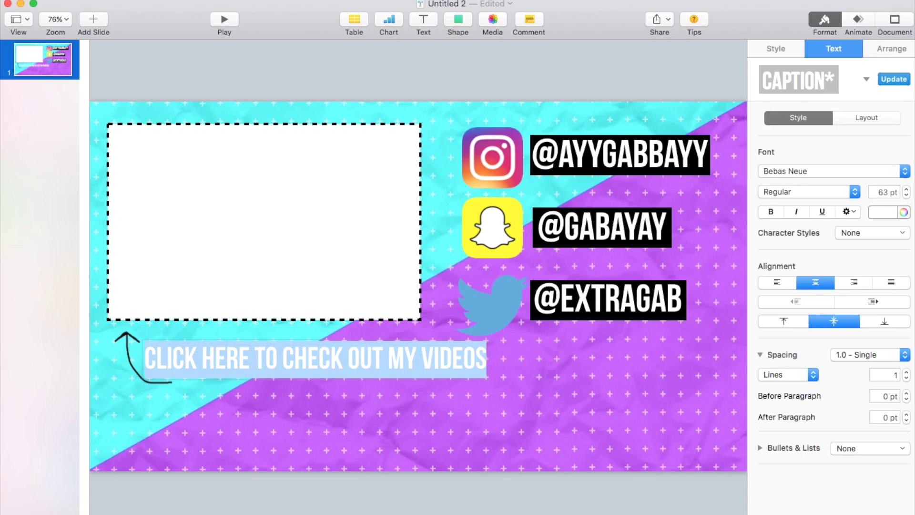
Make the caption text black
left_click(901, 212)
left_click(700, 81)
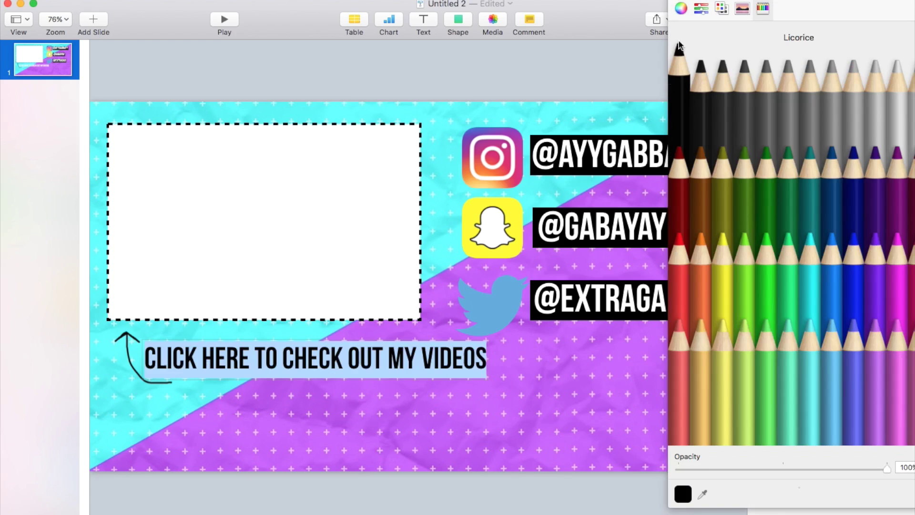
left_click(677, 5)
left_click(568, 347)
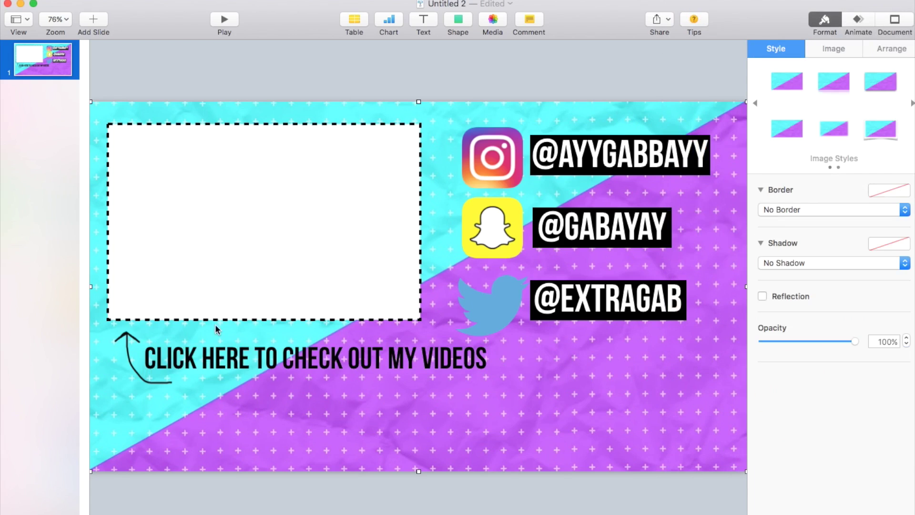
Insert a square with a plain white fill and no shadow
left_click(458, 21)
left_click(422, 113)
left_click(790, 211)
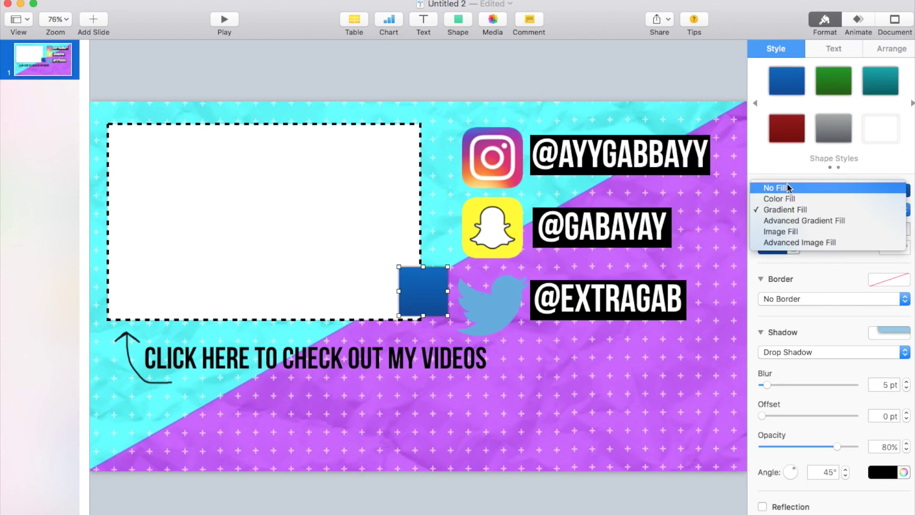
left_click(782, 187)
left_click(784, 210)
left_click(781, 219)
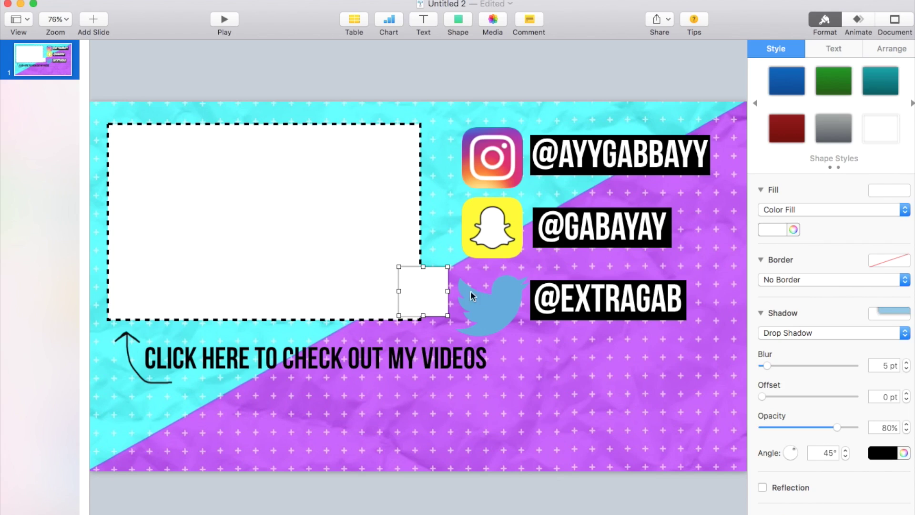
left_click(802, 333)
left_click(801, 322)
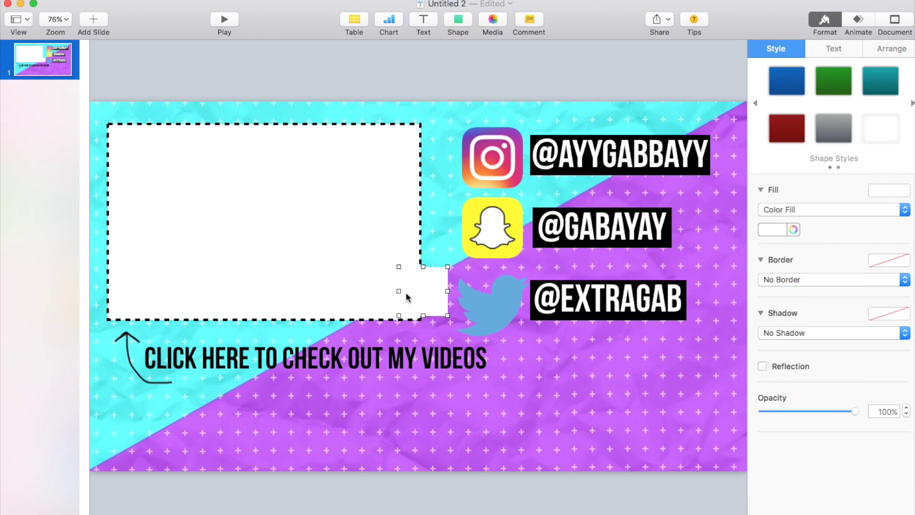
Move the white square under the caption, bring the caption to front, and nudge it into place
left_click_drag(405, 292, 229, 368)
left_click(178, 363)
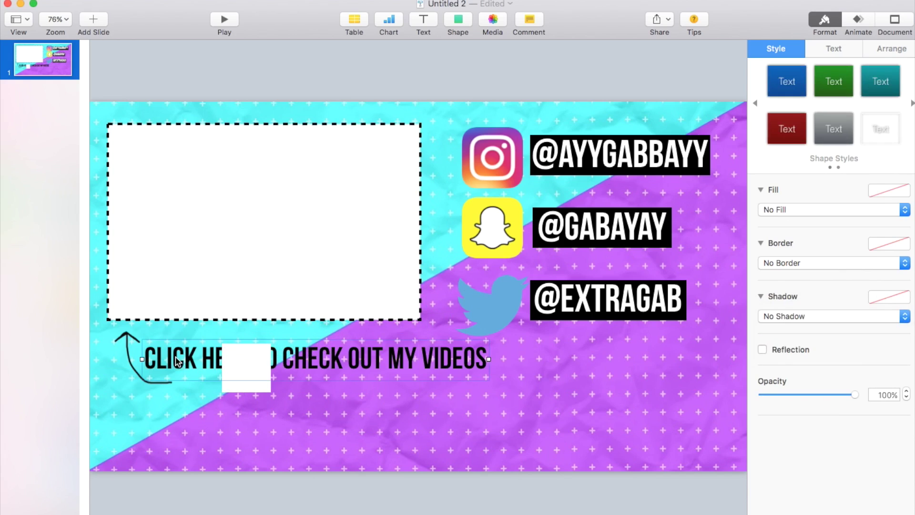
right_click(178, 360)
left_click(205, 364)
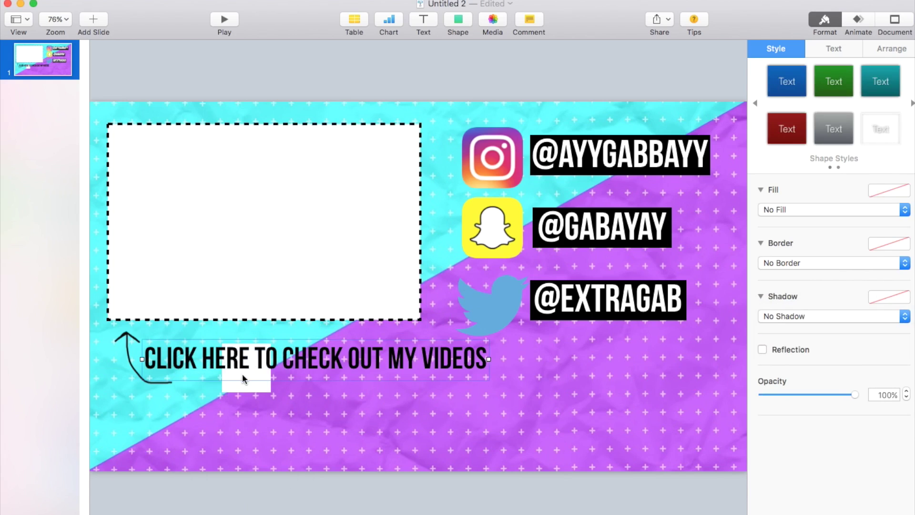
left_click_drag(242, 375, 245, 369)
left_click(248, 361)
key("shift+Down")
key("shift+Down")
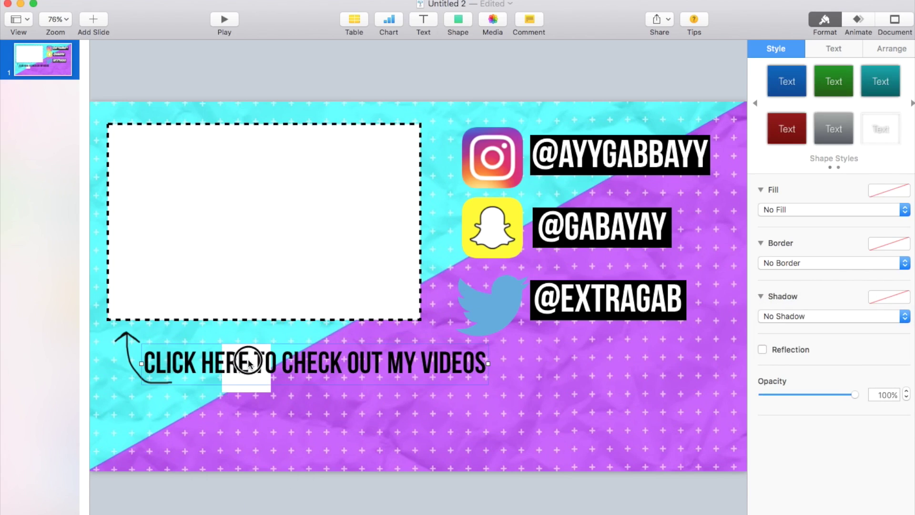
key("Down")
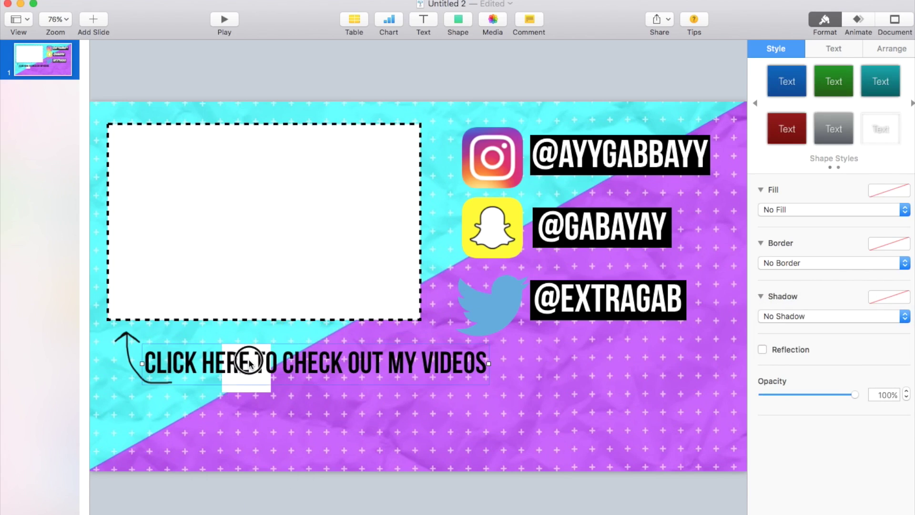
Resize the white square into a bar that fits behind the whole caption
left_click(155, 83)
left_click(234, 390)
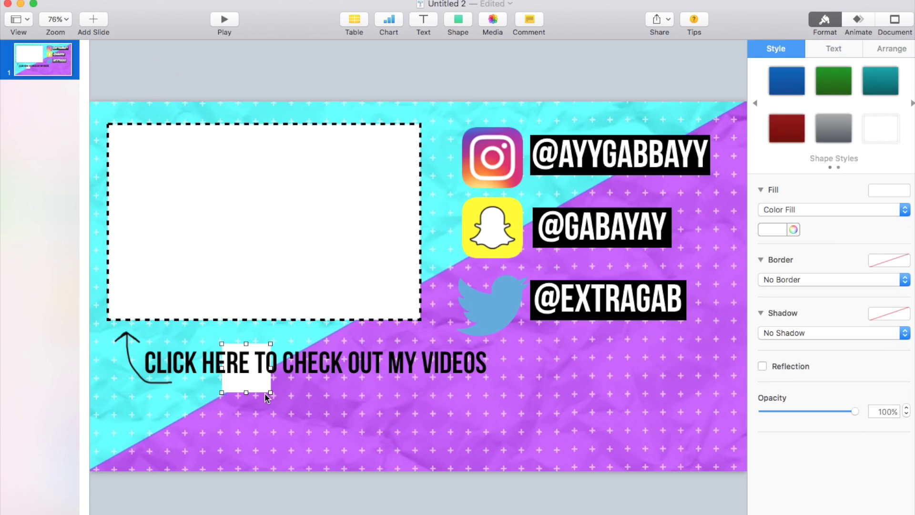
left_click_drag(268, 369, 490, 368)
left_click_drag(221, 368, 143, 368)
left_click_drag(316, 394, 317, 377)
left_click_drag(316, 344, 316, 347)
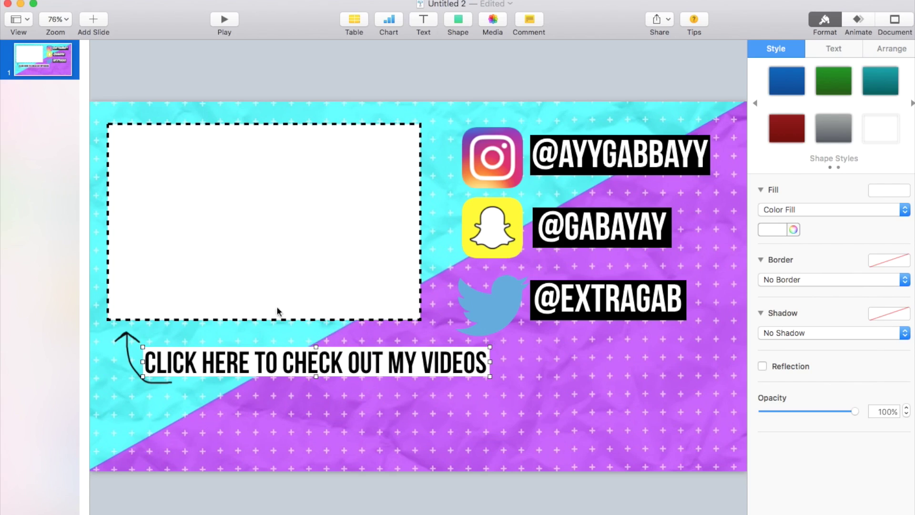
Search Google Images for 'subscribe button youtube png' and preview the red Subscribe image
left_click(109, 79)
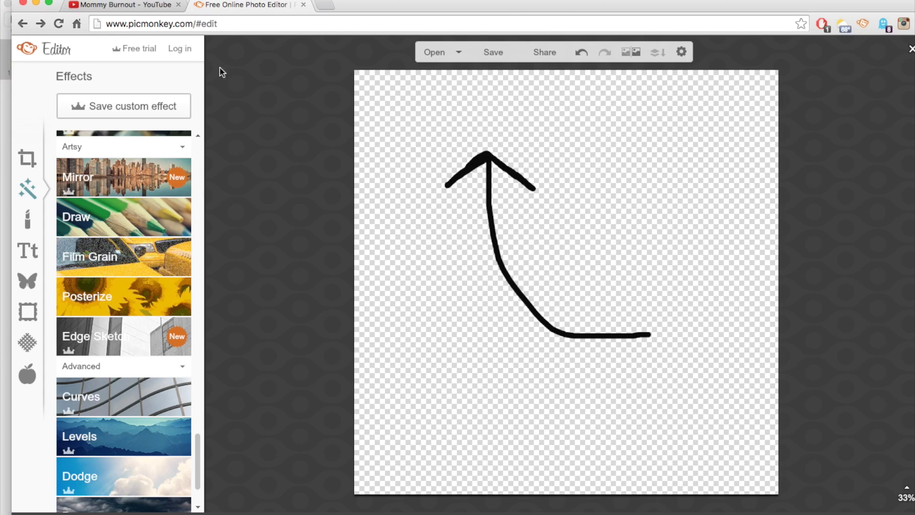
left_click(232, 26)
type("s")
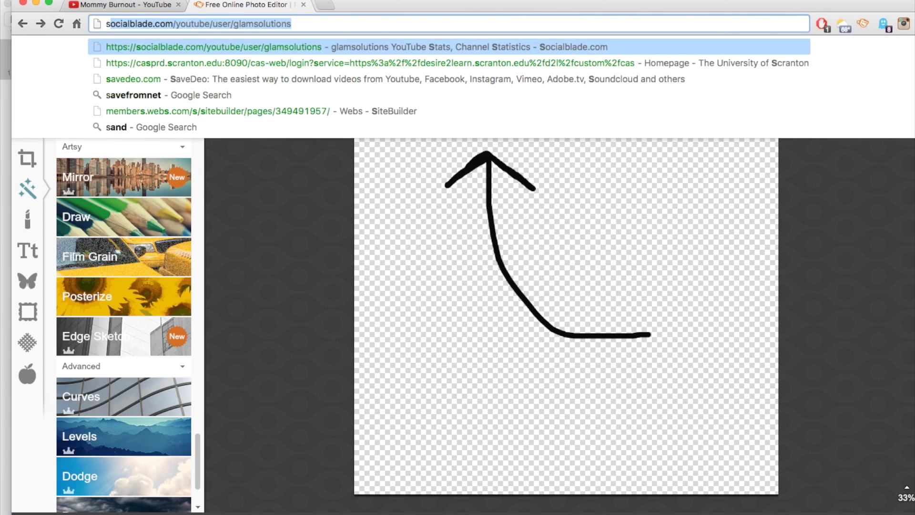
type("ubscribe butto")
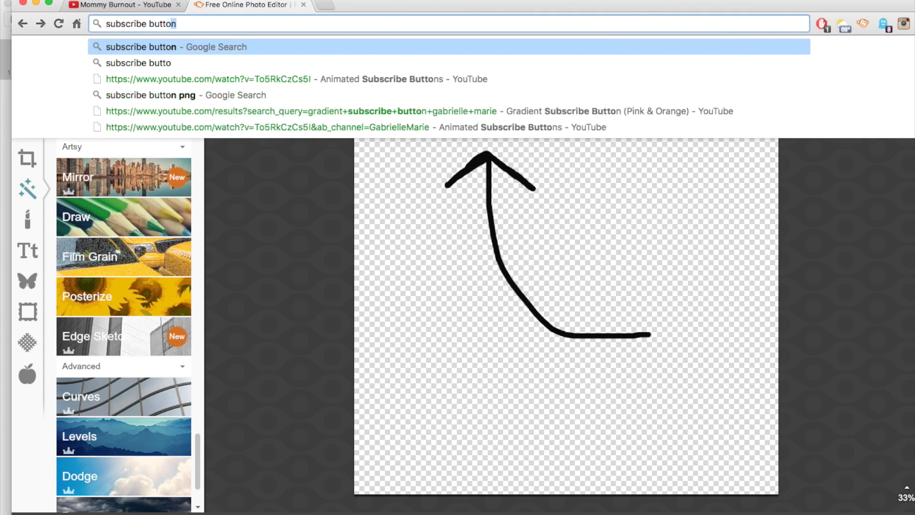
type("n youtube png")
key("Return")
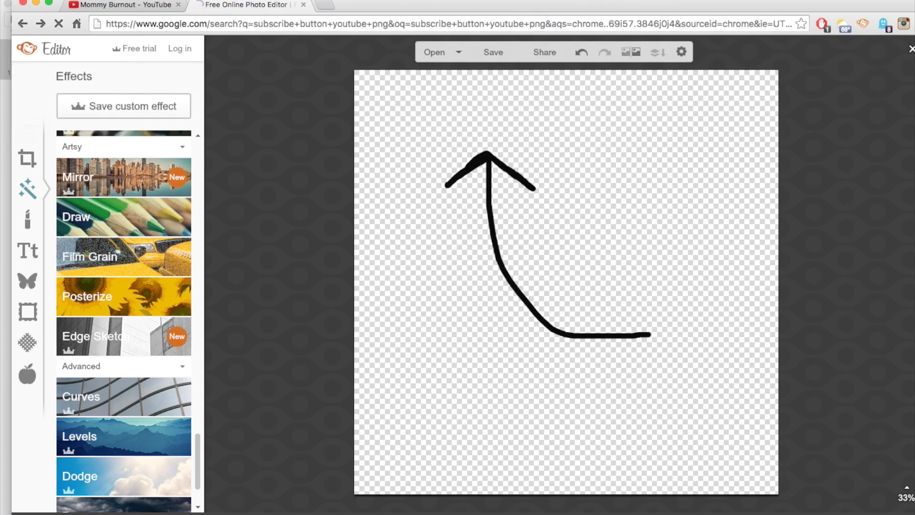
left_click(142, 96)
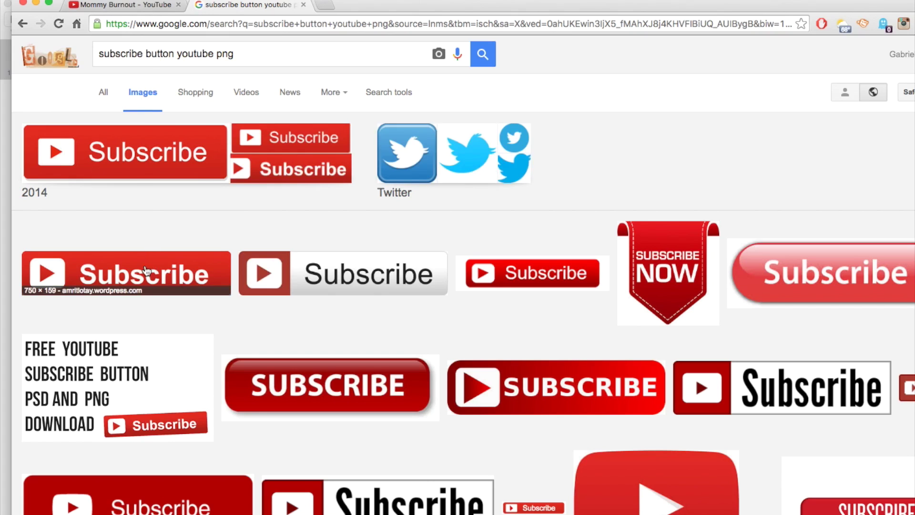
left_click(147, 271)
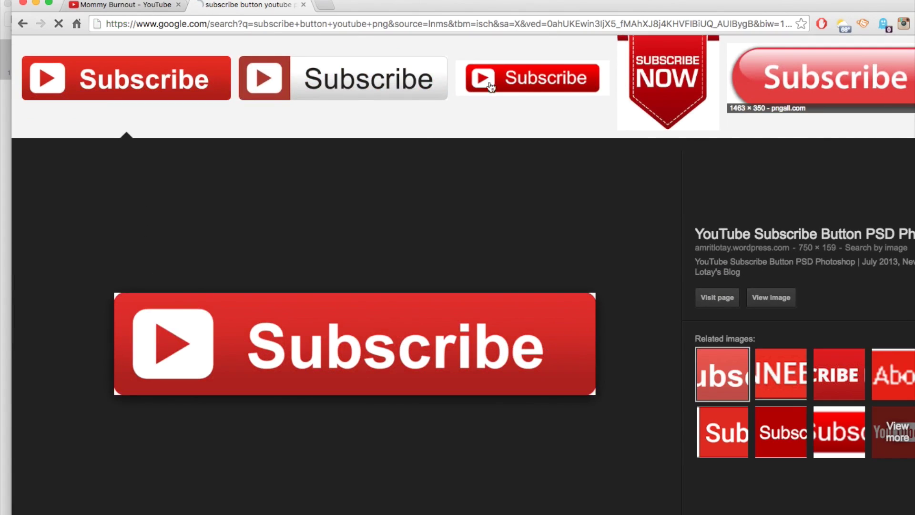
Filter the image results to Labeled for reuse and browse them
scroll(484, 280, "down", 7)
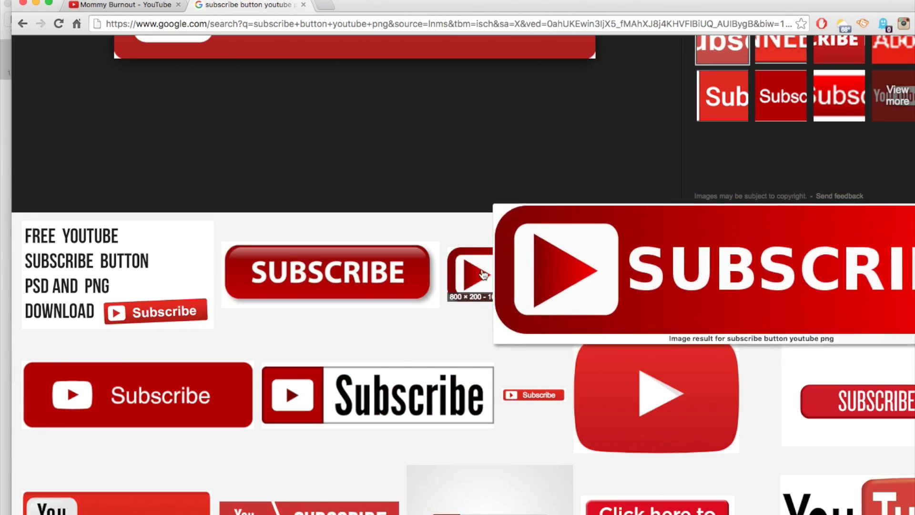
scroll(516, 224, "down", 5)
mouse_move(516, 222)
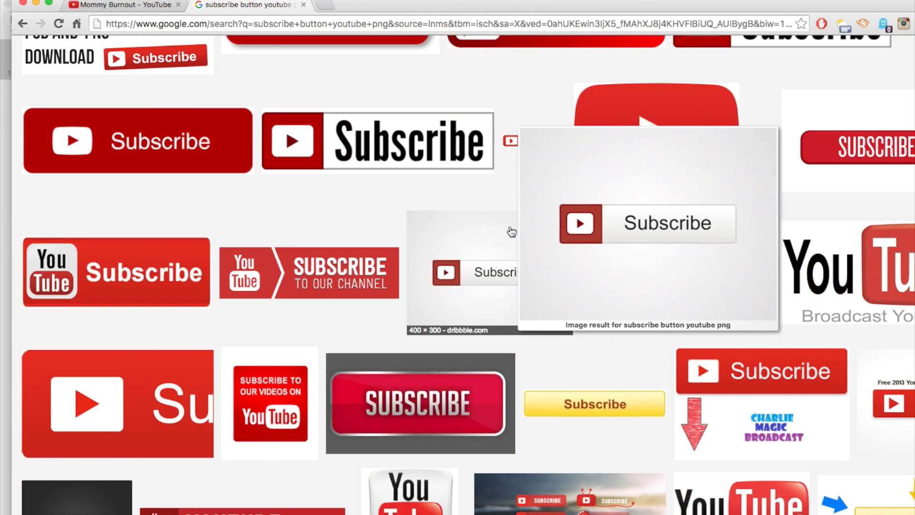
scroll(486, 215, "up", 12)
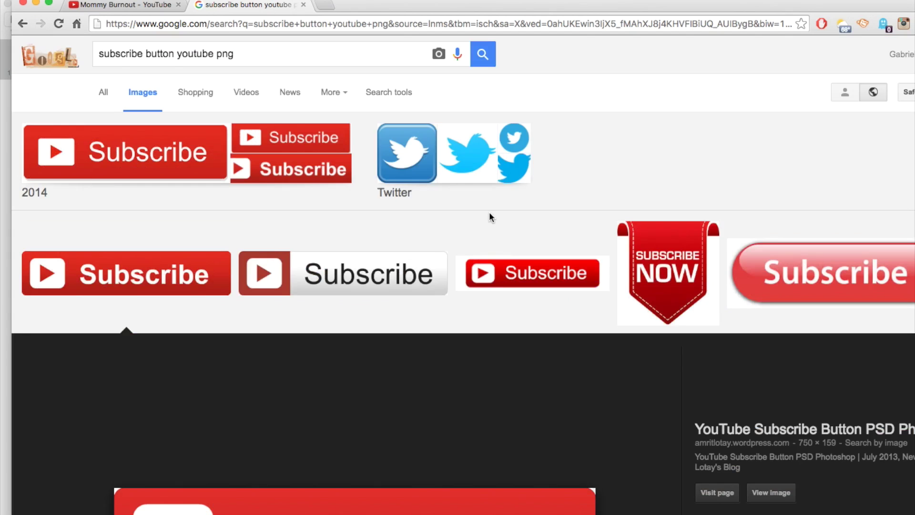
left_click(377, 95)
left_click(322, 128)
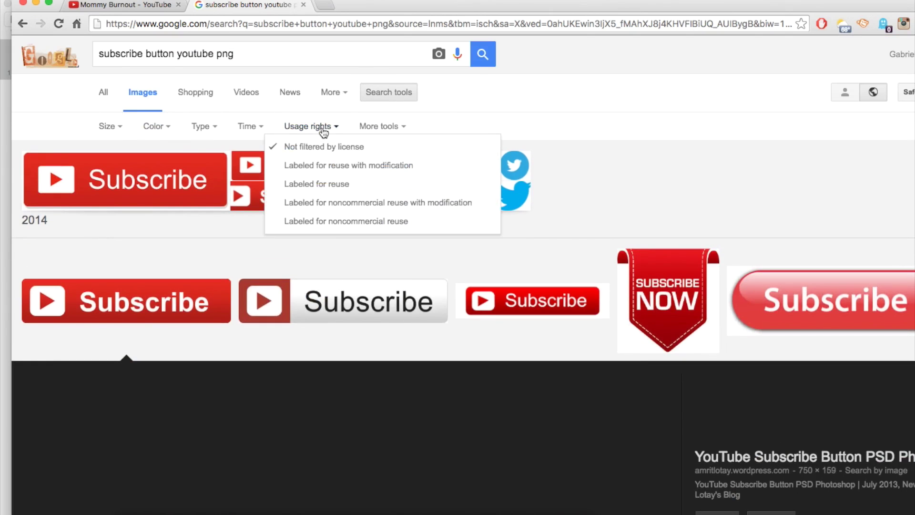
left_click(330, 185)
scroll(525, 230, "down", 4)
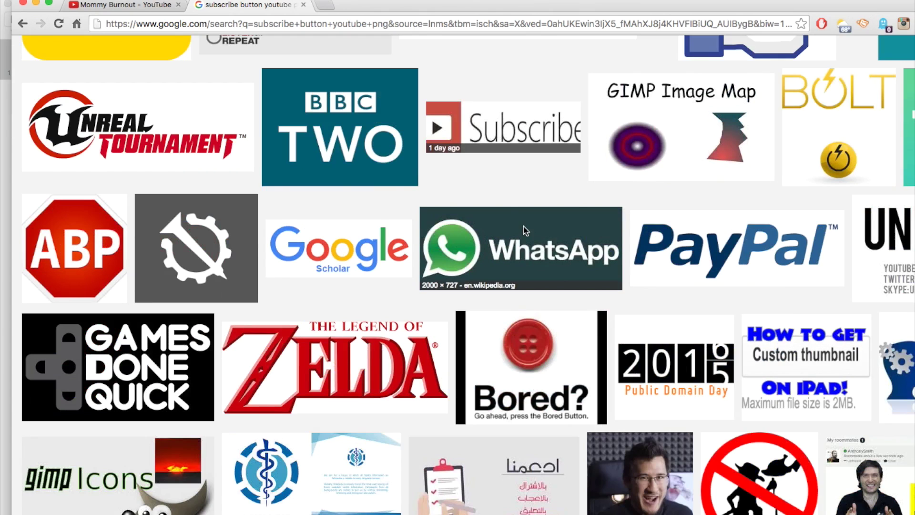
scroll(524, 231, "down", 20)
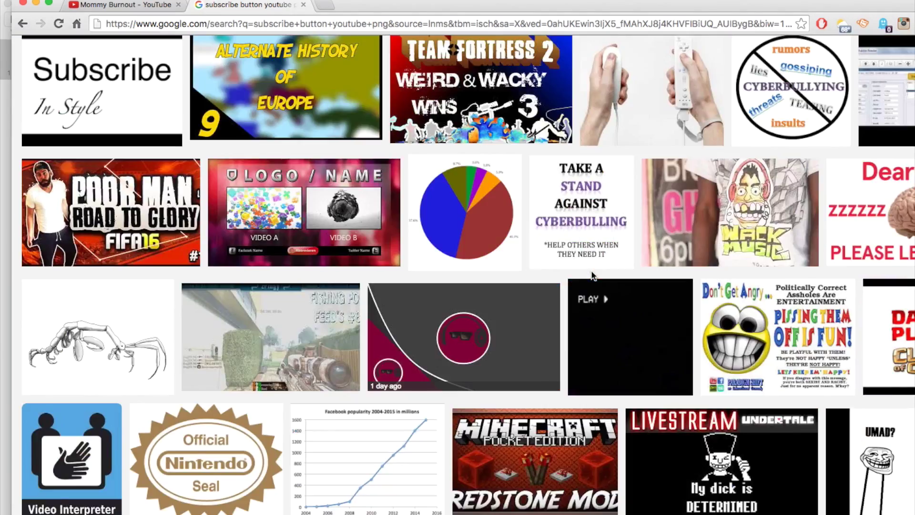
scroll(593, 276, "down", 20)
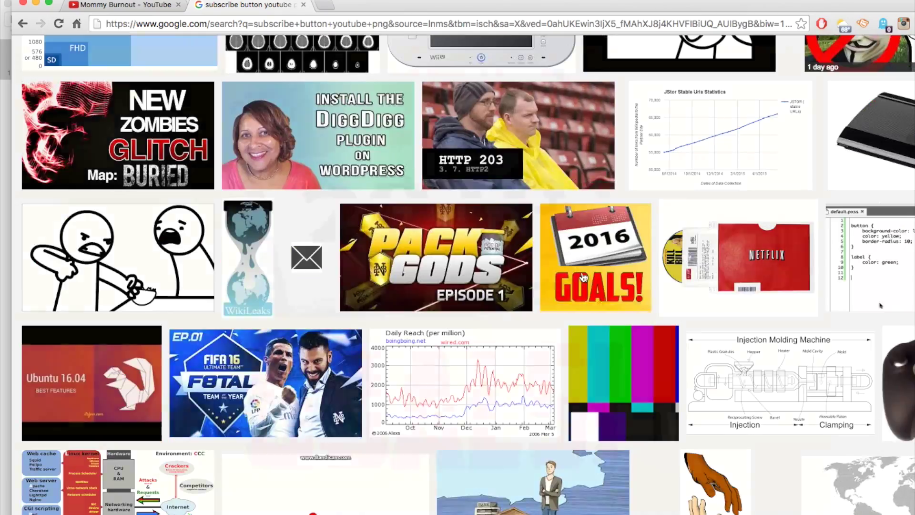
scroll(583, 277, "down", 15)
left_click(245, 24)
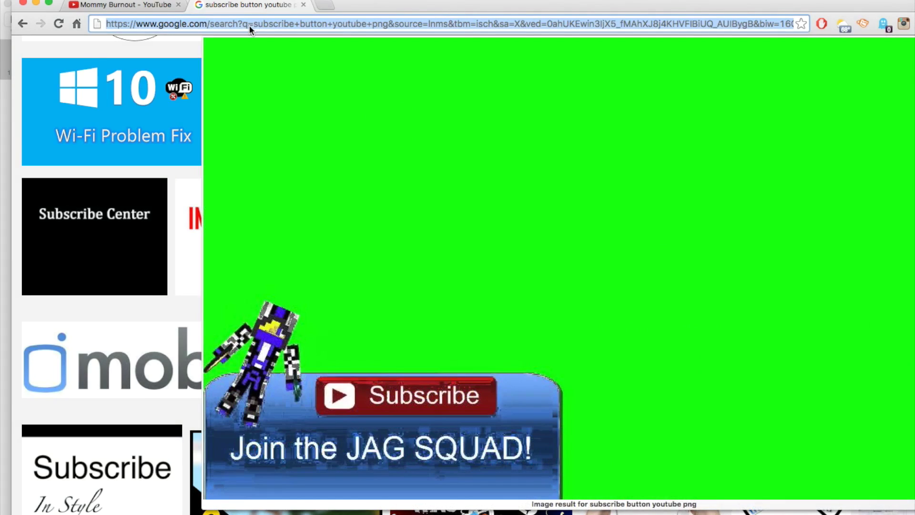
Search 'youtube subscribe button' and read the Configure a Button page
type("youtube subs")
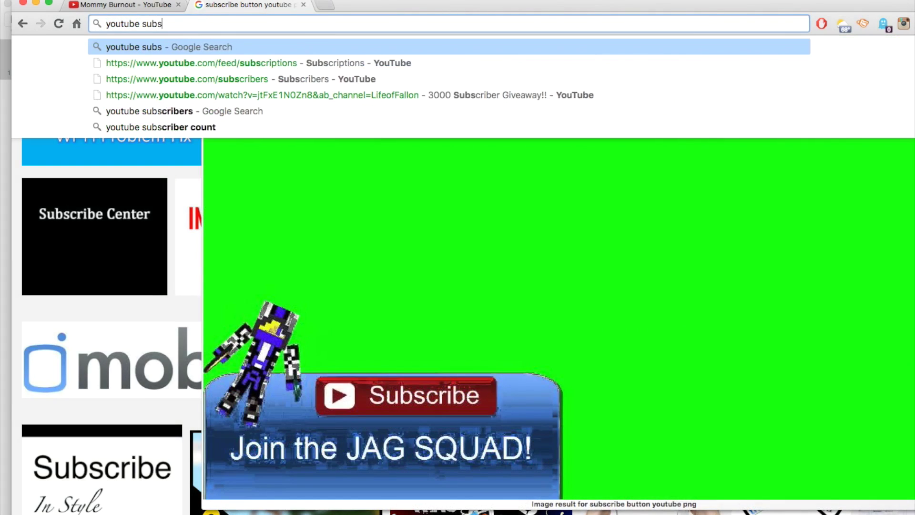
type("cribe btu")
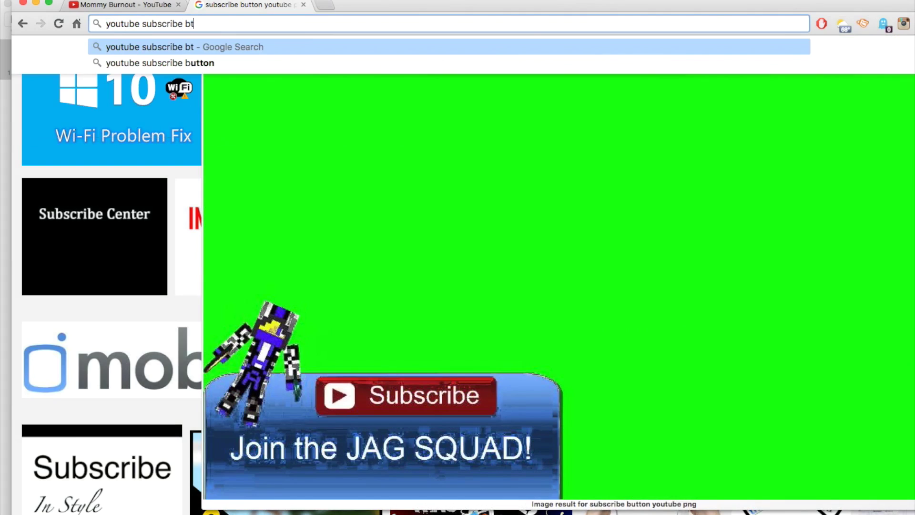
key("BackSpace")
key("BackSpace")
type("utton")
key("Return")
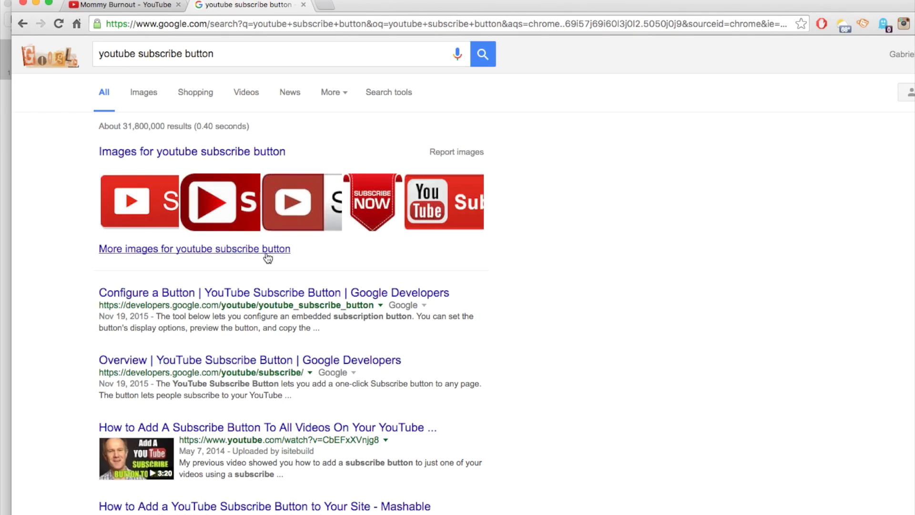
left_click(212, 294)
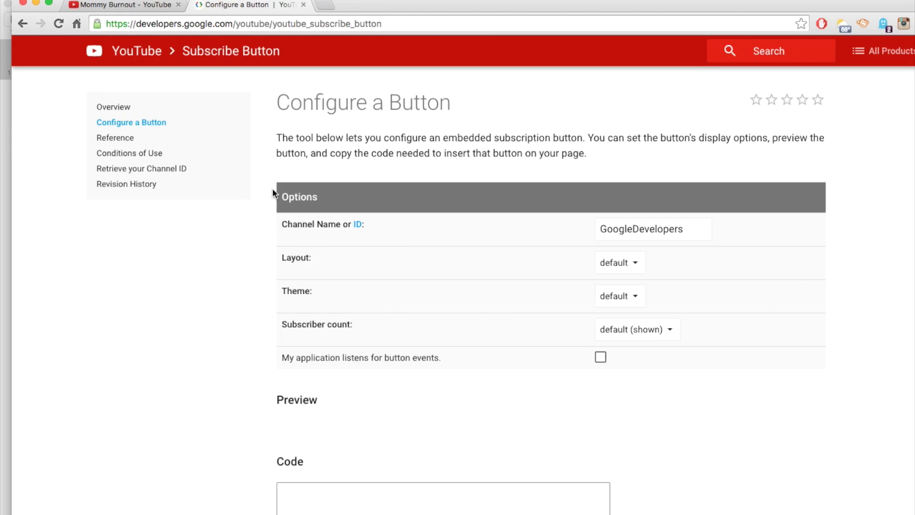
scroll(273, 188, "down", 5)
scroll(273, 188, "up", 2)
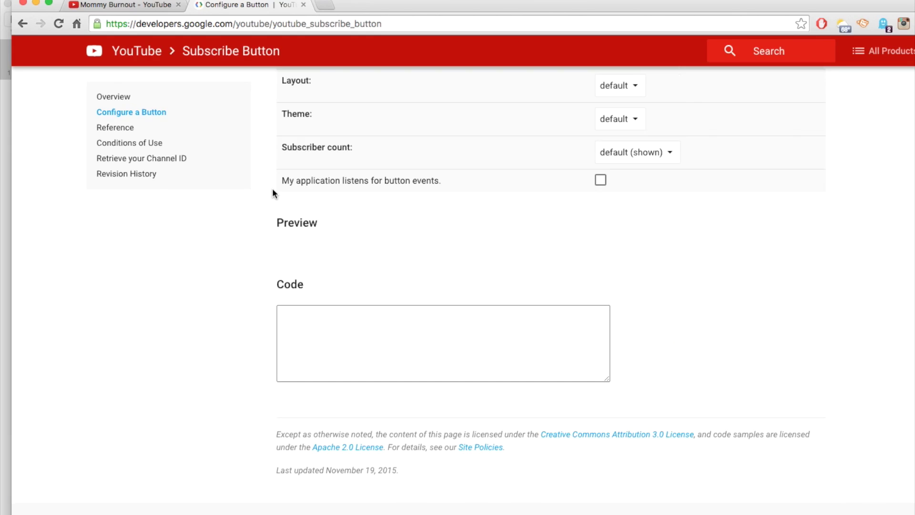
scroll(272, 193, "up", 1)
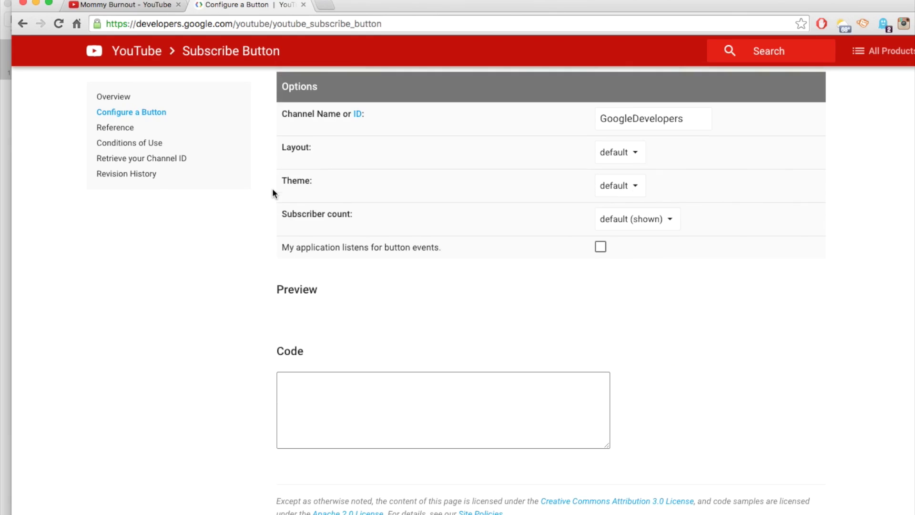
scroll(274, 193, "up", 1)
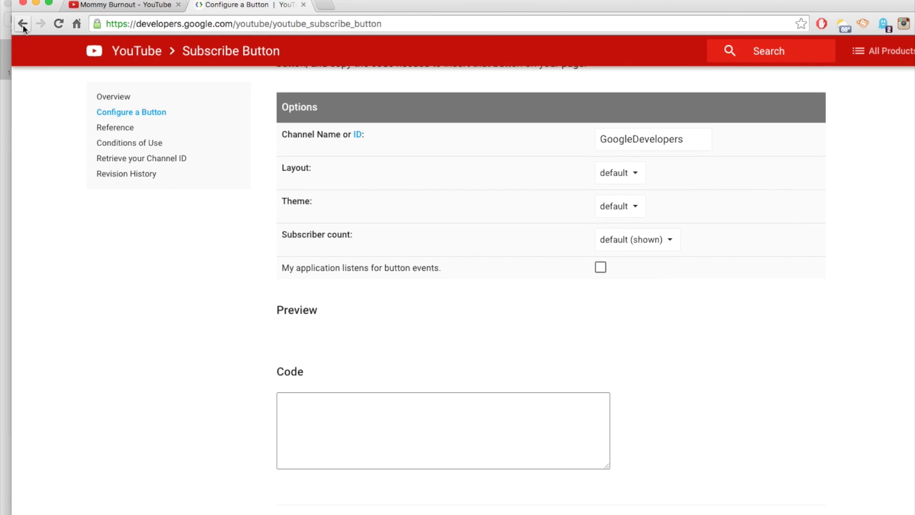
View the Subscribe Button Overview, return to the results, and browse the image results
left_click(123, 100)
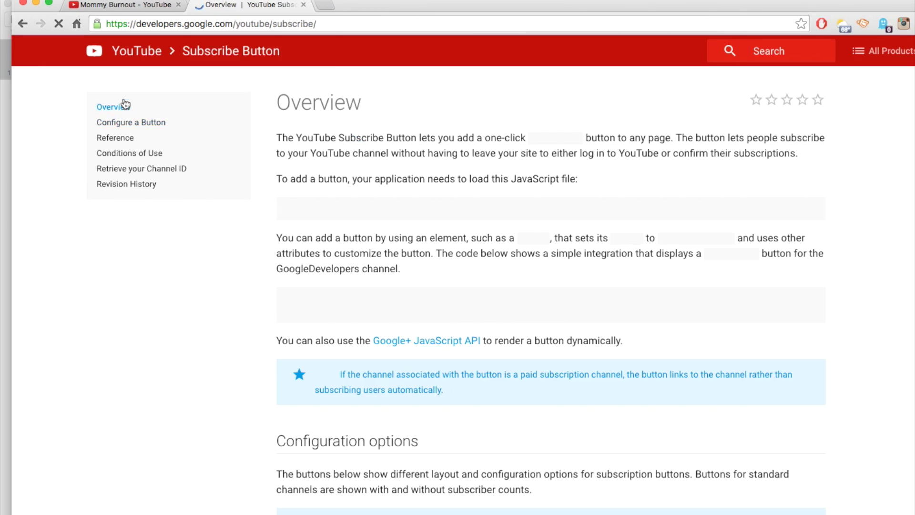
scroll(99, 165, "down", 15)
left_click(22, 23)
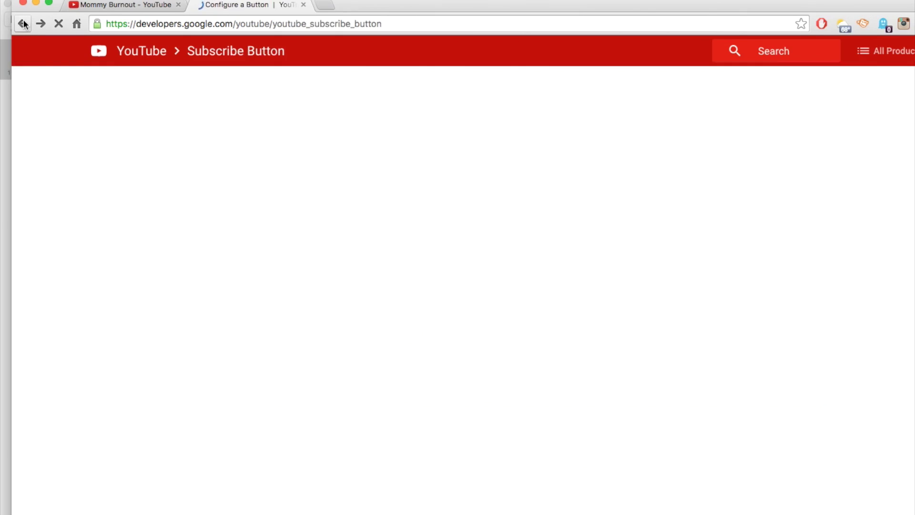
left_click(23, 23)
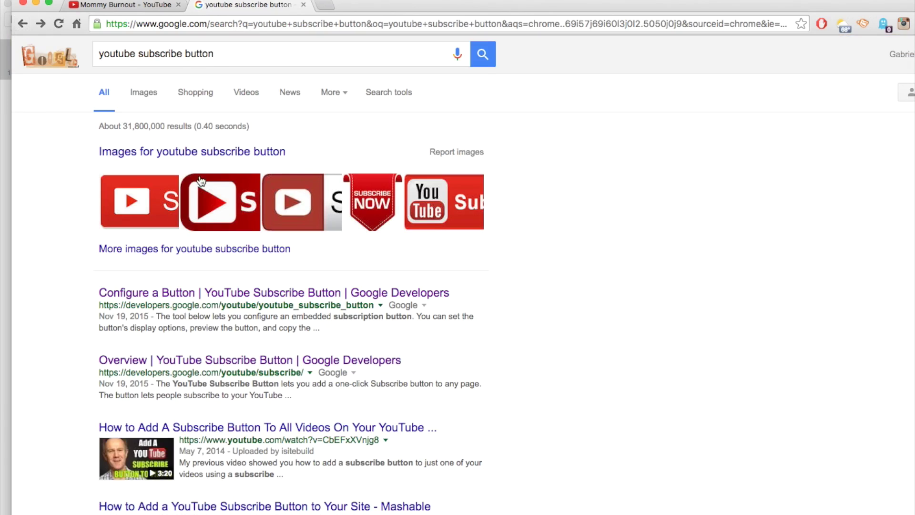
left_click(178, 151)
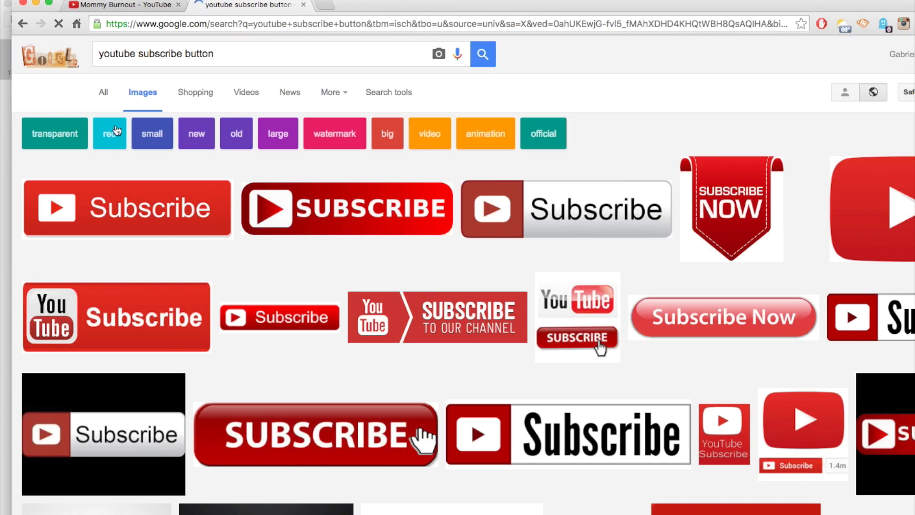
scroll(502, 299, "down", 20)
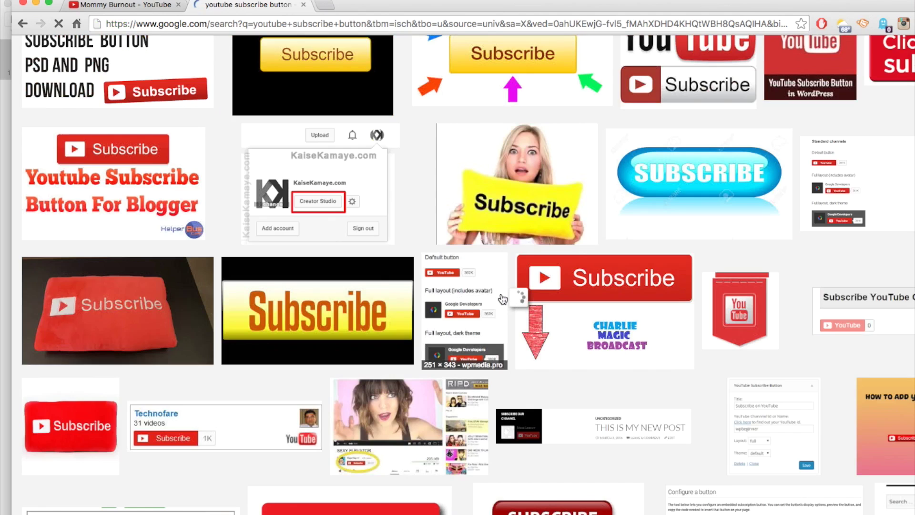
scroll(503, 299, "down", 8)
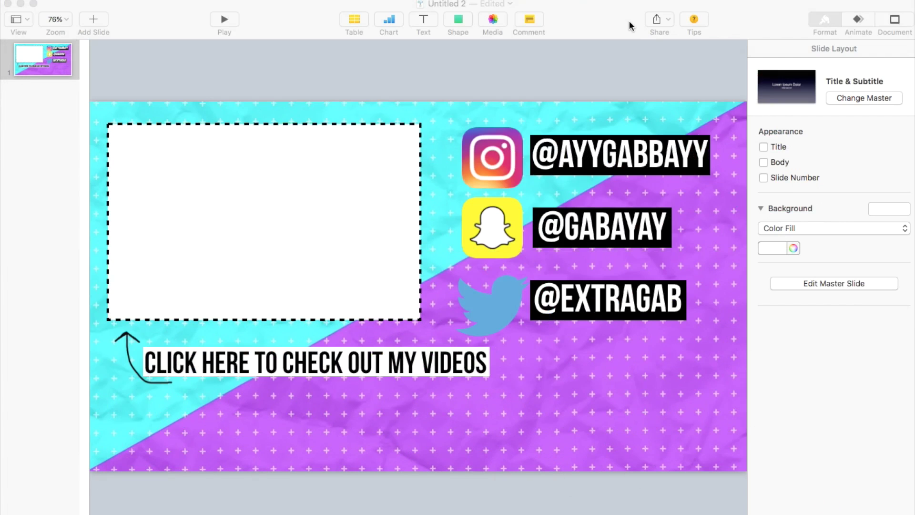
Insert a rounded rectangle at the slide's lower right and make it taller
left_click(460, 22)
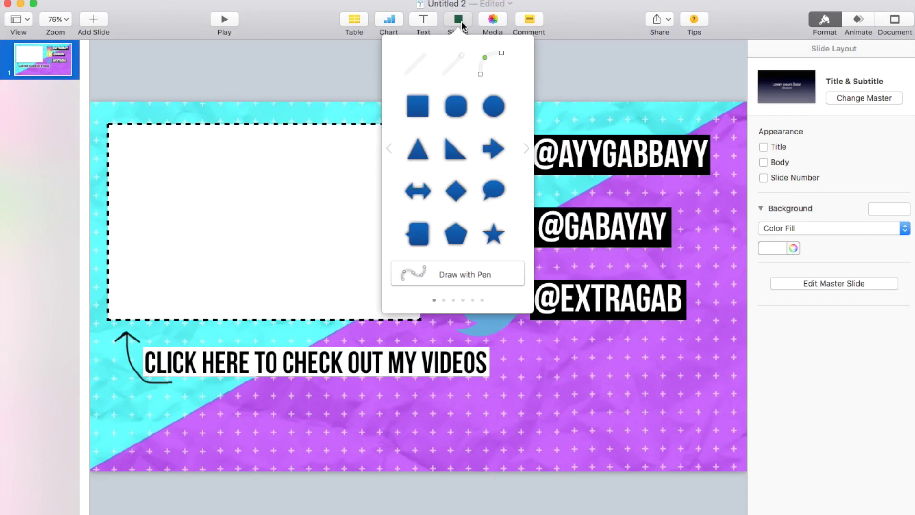
left_click(461, 115)
left_click_drag(414, 292, 718, 426)
left_click_drag(598, 404, 587, 419)
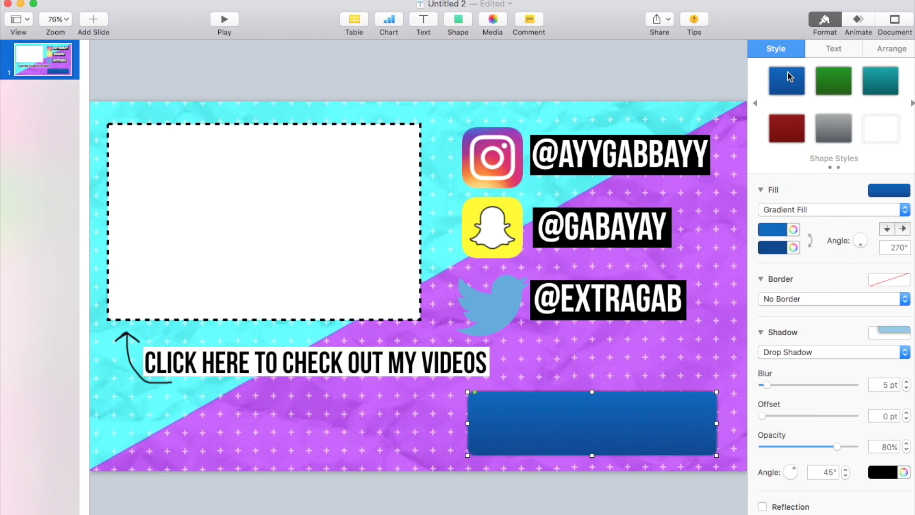
Give the rectangle a pink-to-yellow gradient fill
left_click(793, 208)
left_click(793, 207)
left_click(793, 230)
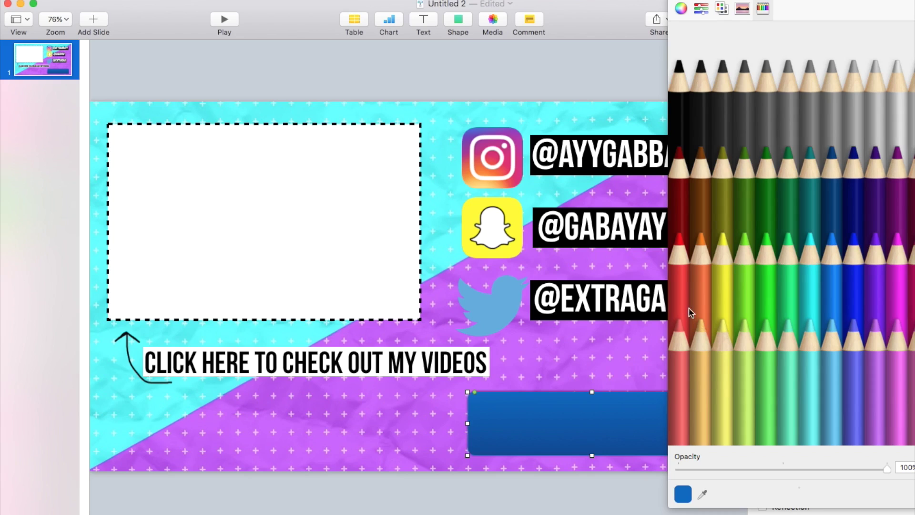
left_click(882, 284)
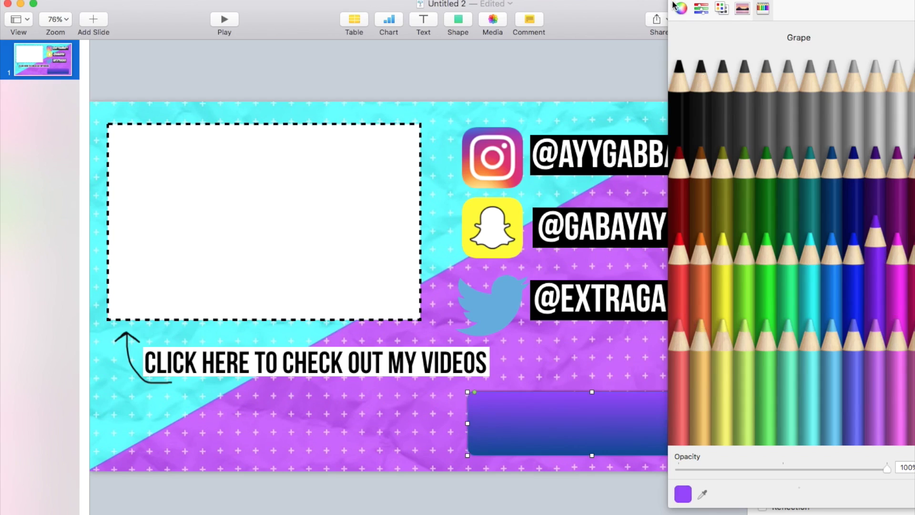
left_click(911, 286)
left_click(677, 2)
left_click(793, 253)
left_click(724, 253)
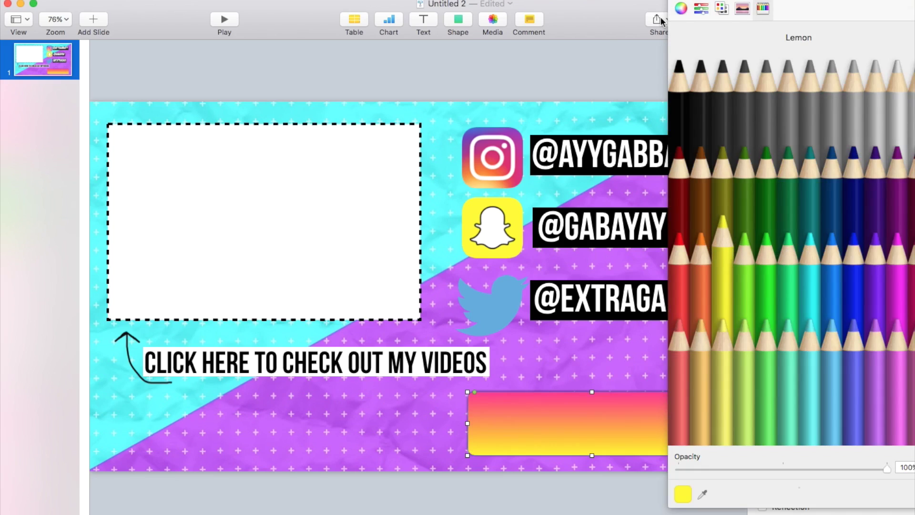
left_click(676, 2)
Remove the rectangle's shadow and give it a thin solid white border
left_click(782, 352)
left_click(780, 339)
left_click(784, 298)
left_click(785, 306)
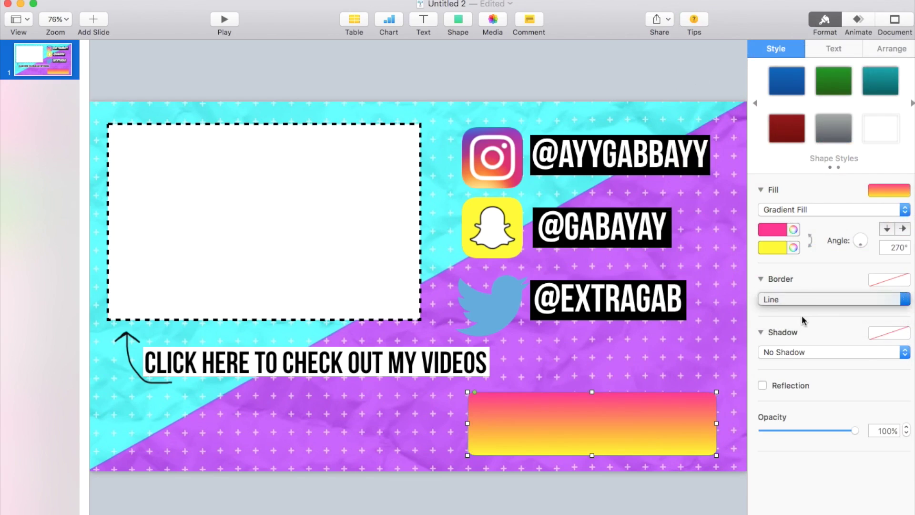
left_click(842, 319)
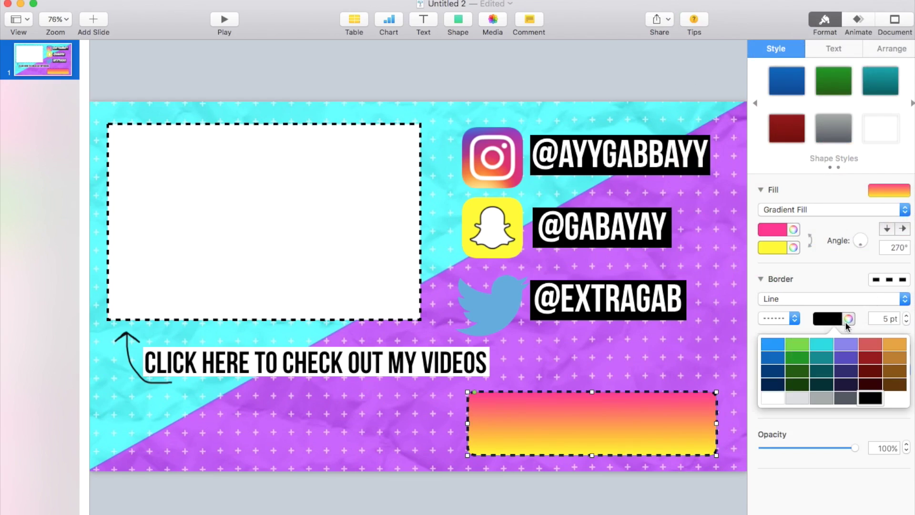
left_click(783, 388)
left_click(795, 318)
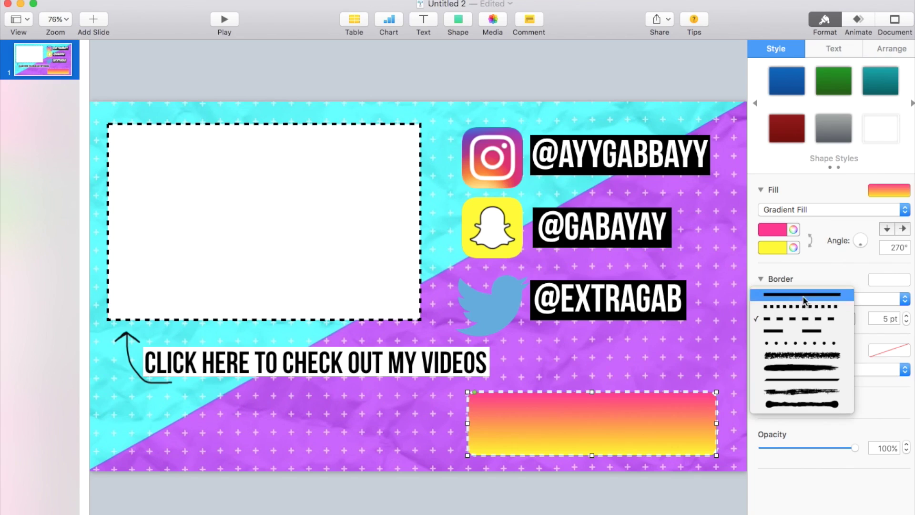
left_click(777, 296)
left_click(907, 324)
left_click(629, 353)
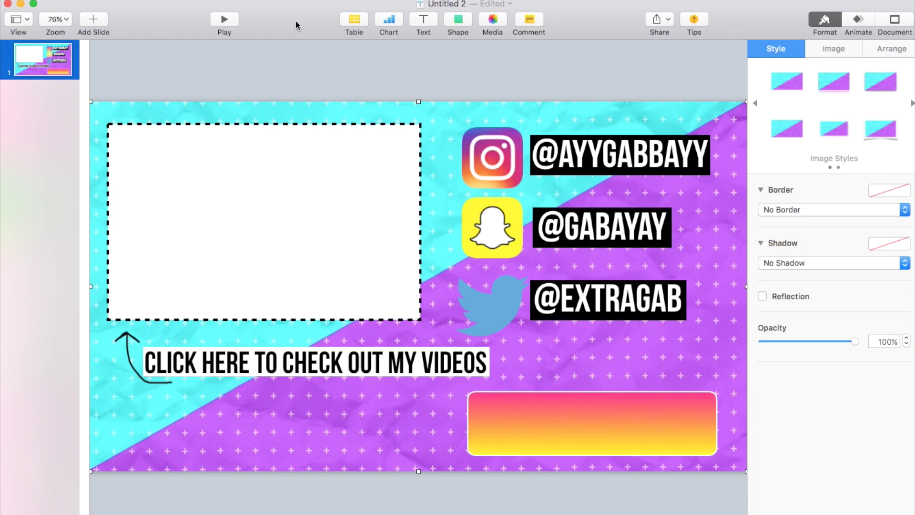
Add a 'Subscribe' text box in Bebas Neue enlarged to about 45 pt
left_click(423, 21)
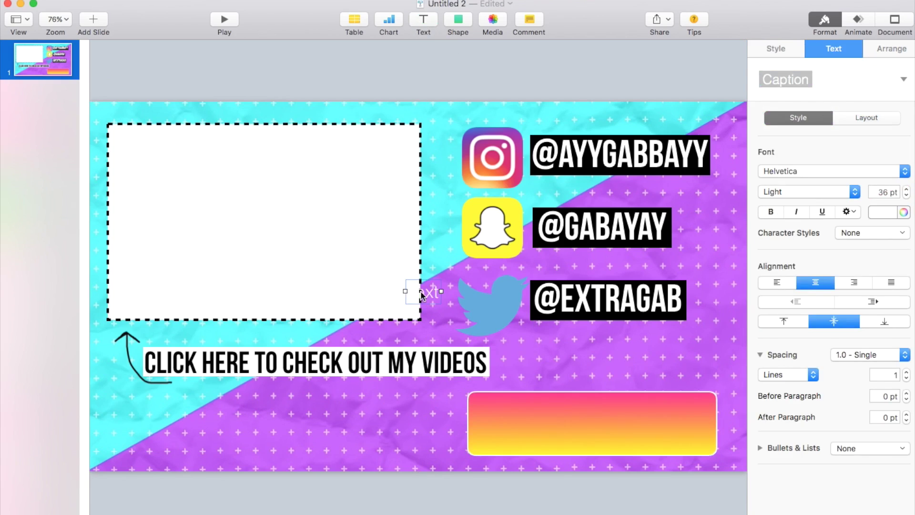
key("BackSpace")
type("Subscribe")
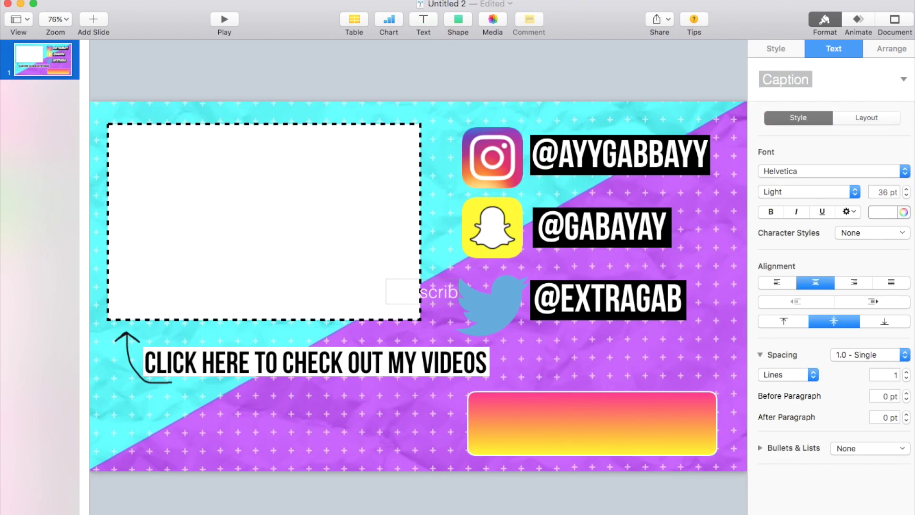
left_click_drag(460, 293, 354, 295)
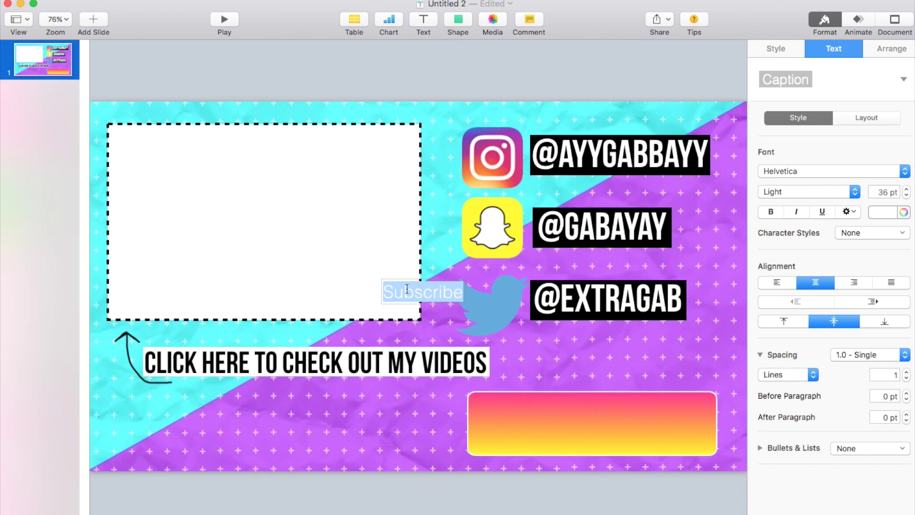
left_click(788, 171)
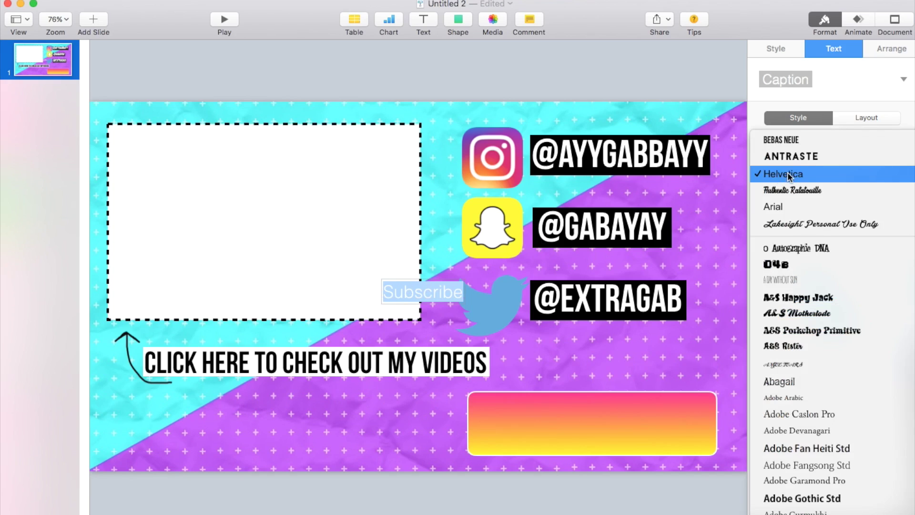
left_click(791, 140)
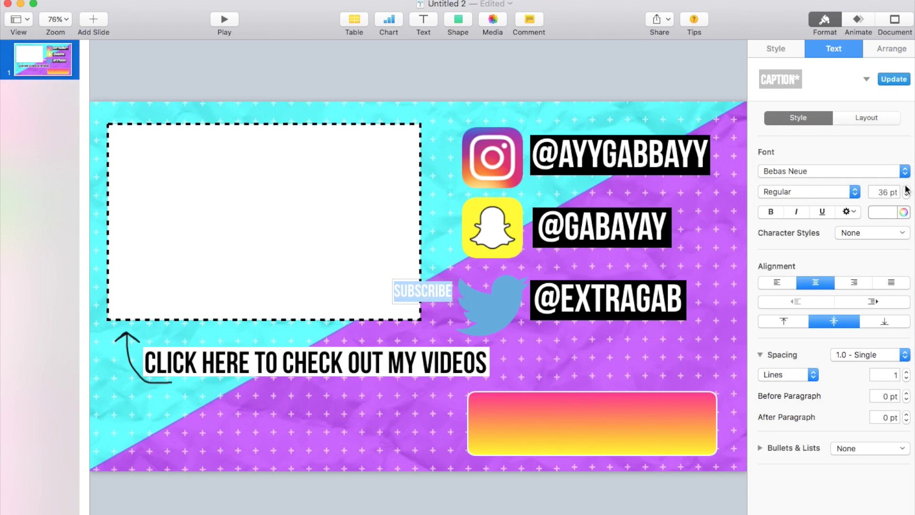
left_click(906, 189)
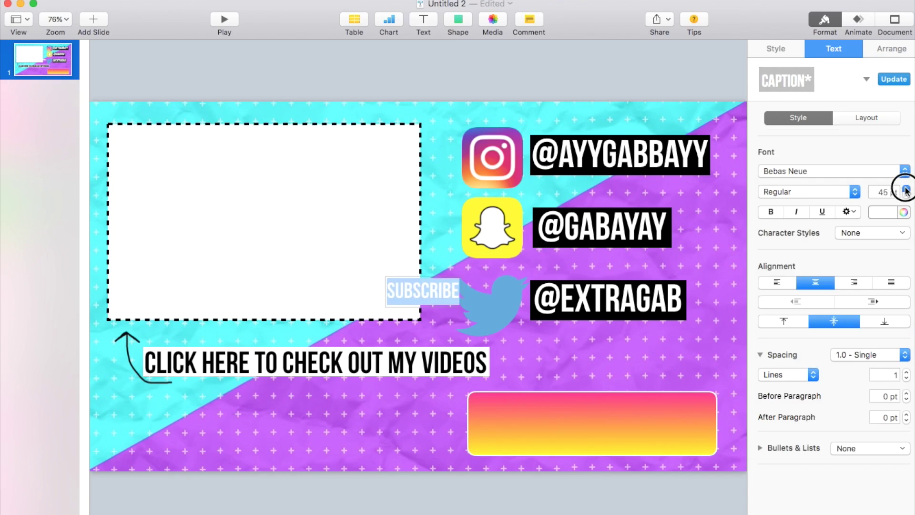
left_click_drag(906, 189, 907, 189)
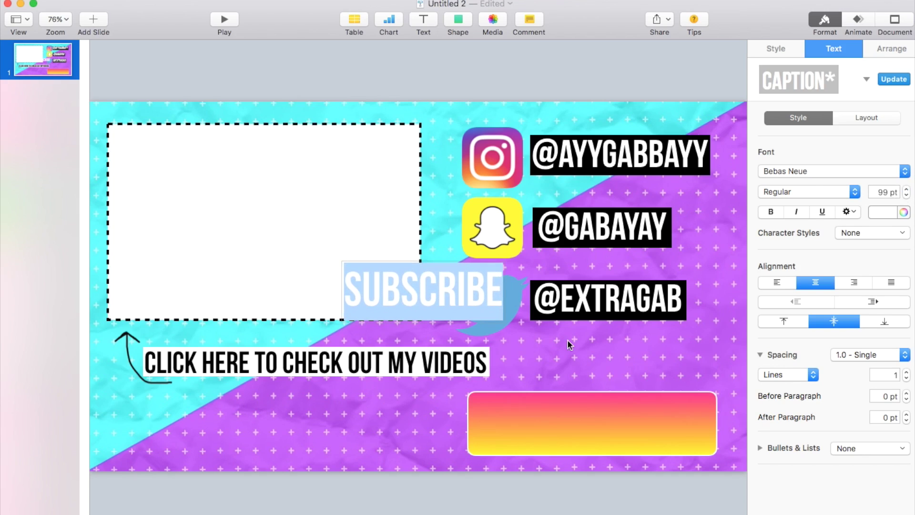
Move the SUBSCRIBE text onto the gradient button
left_click(476, 300)
left_click_drag(471, 290, 673, 421)
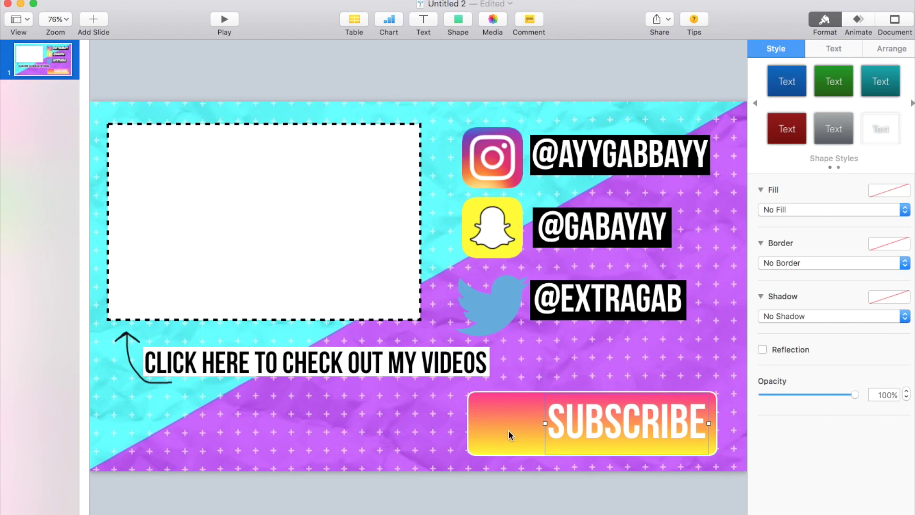
left_click(652, 70)
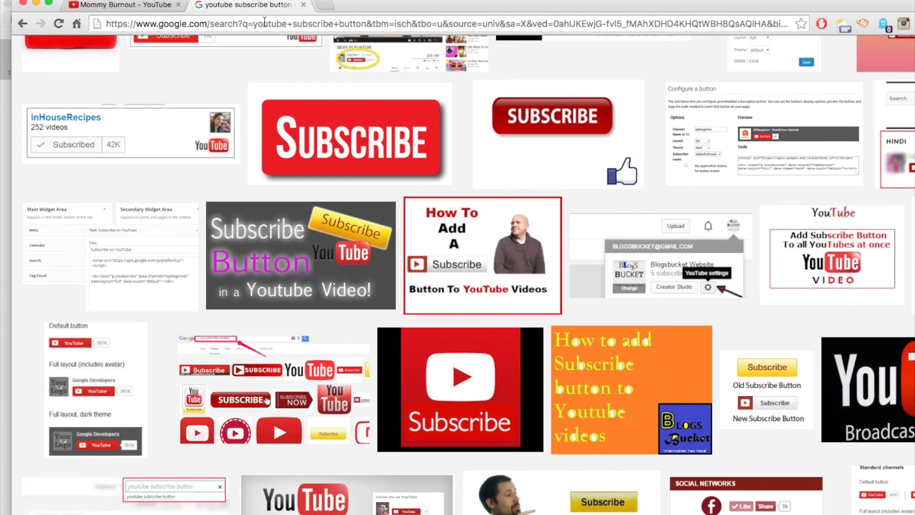
Search 'youtube logo', read the Using the YouTube Logo guidelines, and reach the Downloads page
left_click(264, 24)
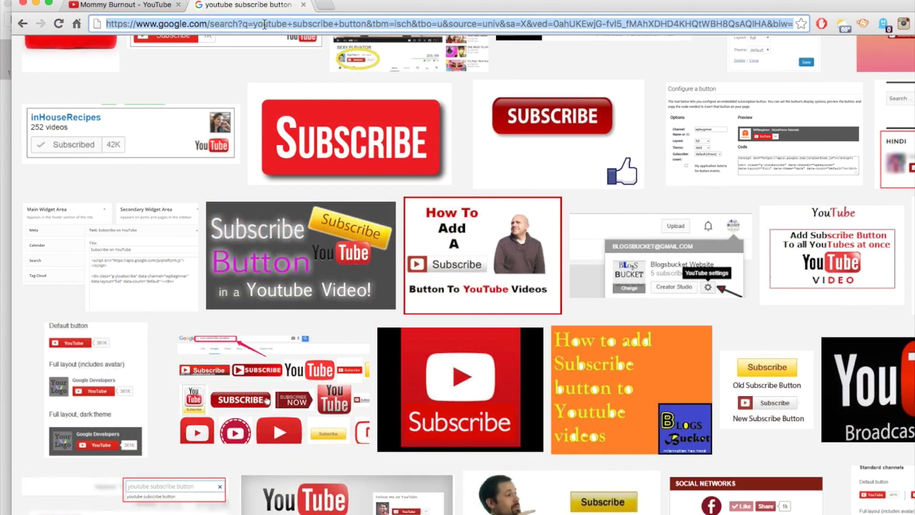
type("youtube logo use")
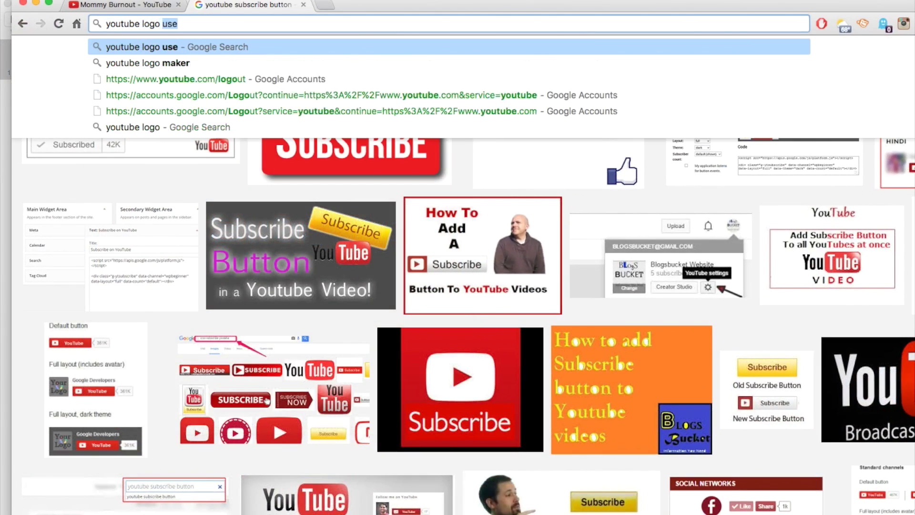
key("Return")
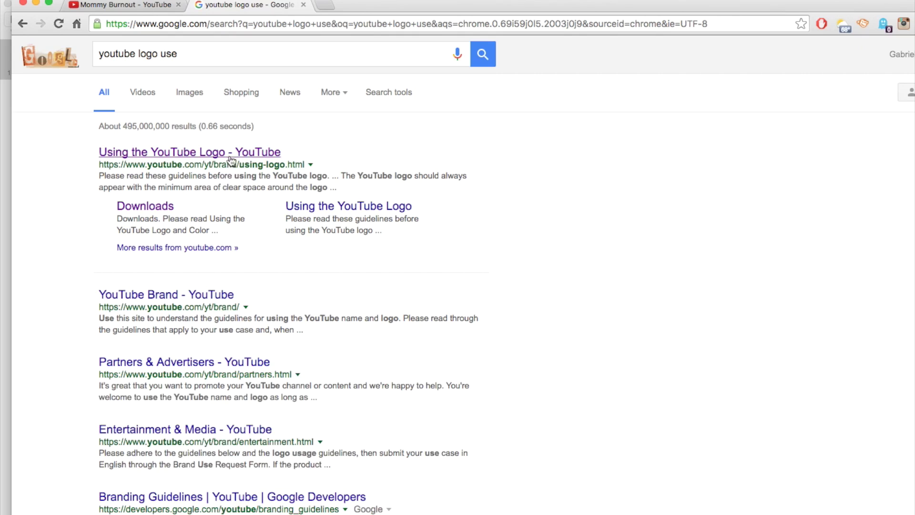
left_click(228, 152)
scroll(461, 230, "down", 10)
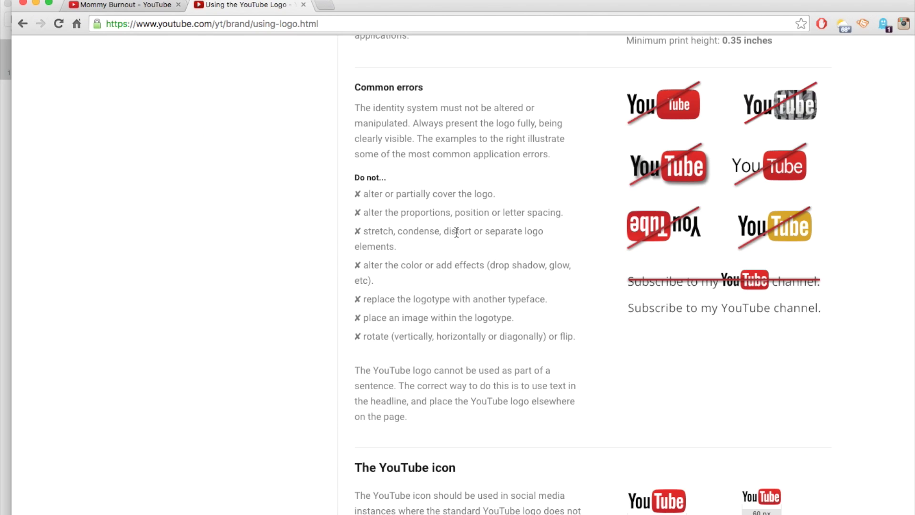
scroll(484, 228, "down", 10)
scroll(467, 234, "down", 6)
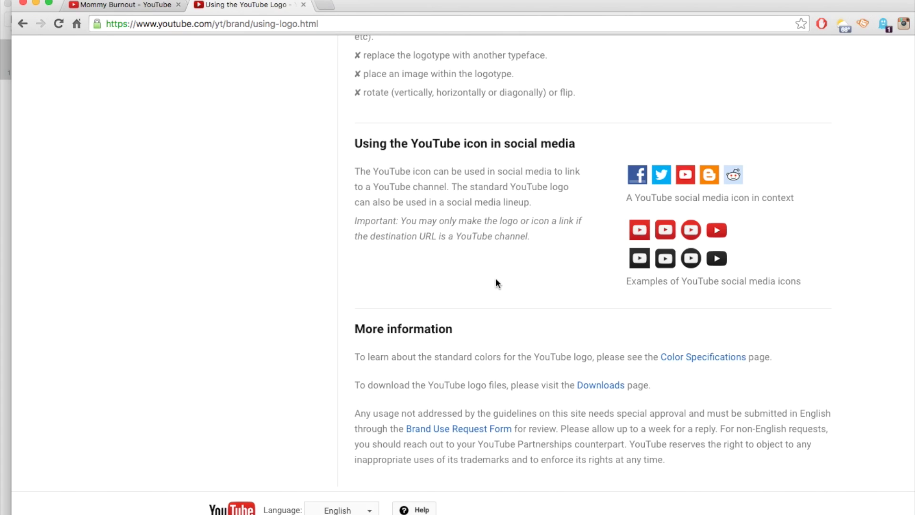
left_click(607, 387)
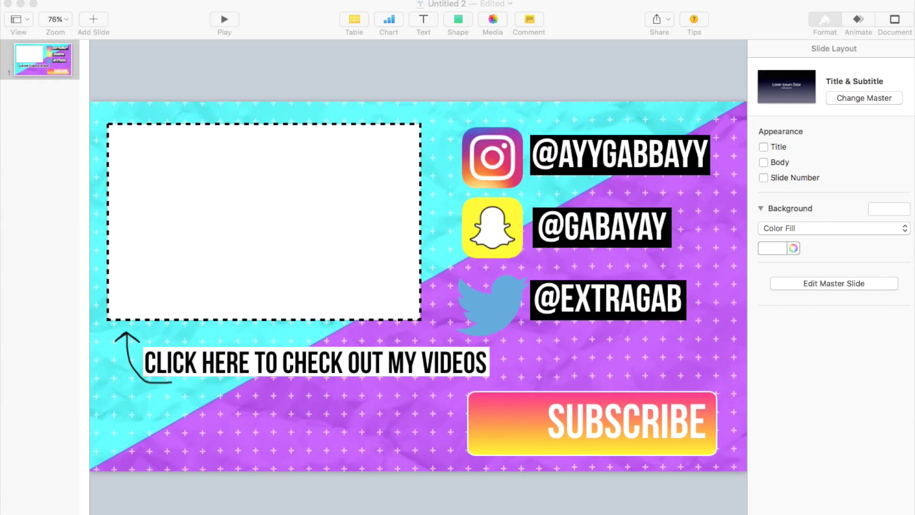
Drag the YouTube icon PNG from Downloads onto the slide and size it onto the button's left end
key("super+Tab")
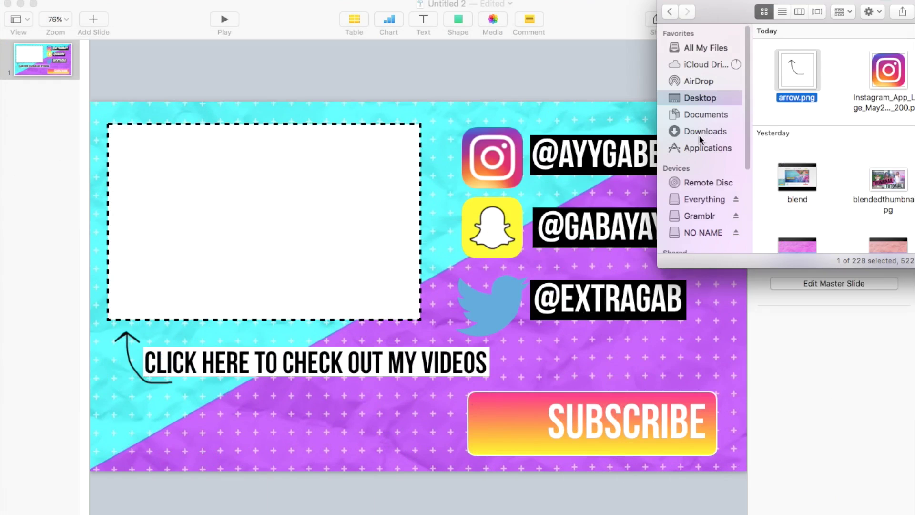
left_click(700, 133)
left_click(835, 46)
left_click_drag(835, 46, 339, 408)
left_click(228, 179)
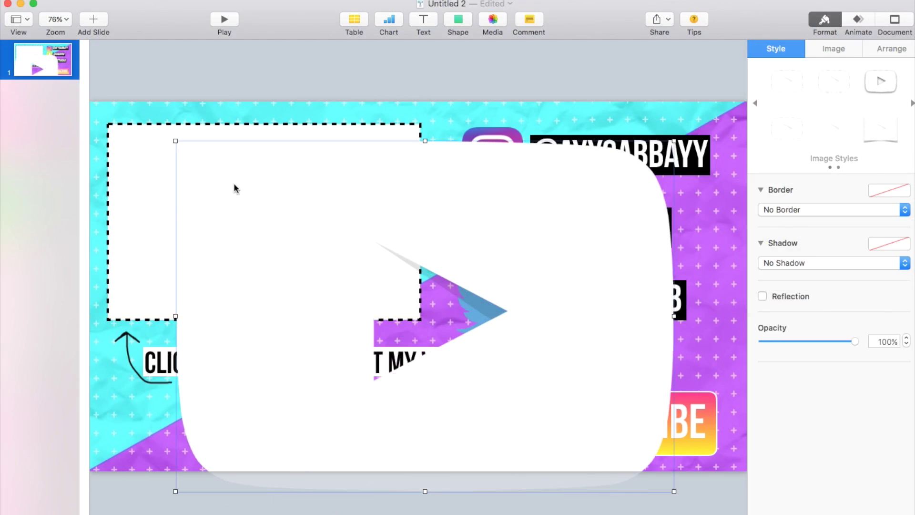
left_click_drag(175, 140, 555, 419)
left_click(653, 367)
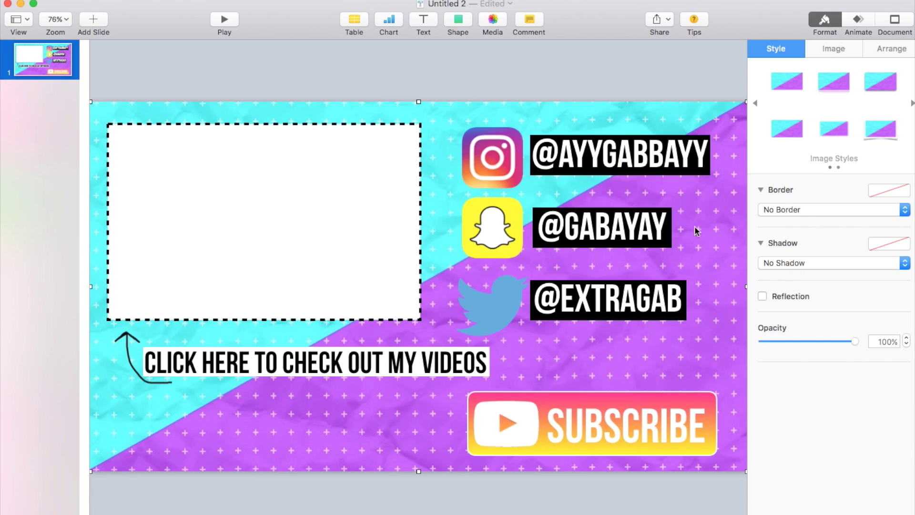
Change the button gradient's second colour from yellow to light ice cyan
left_click(572, 402)
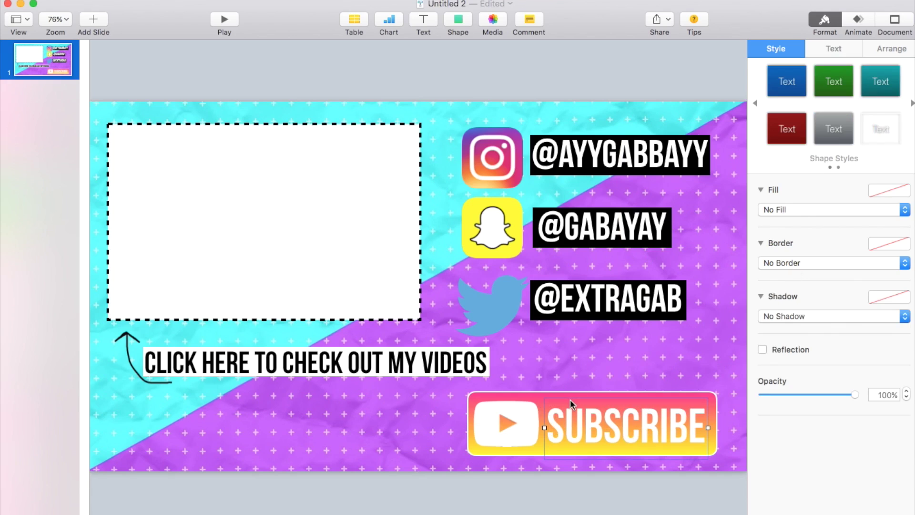
left_click(539, 400)
left_click(553, 452)
left_click(534, 452)
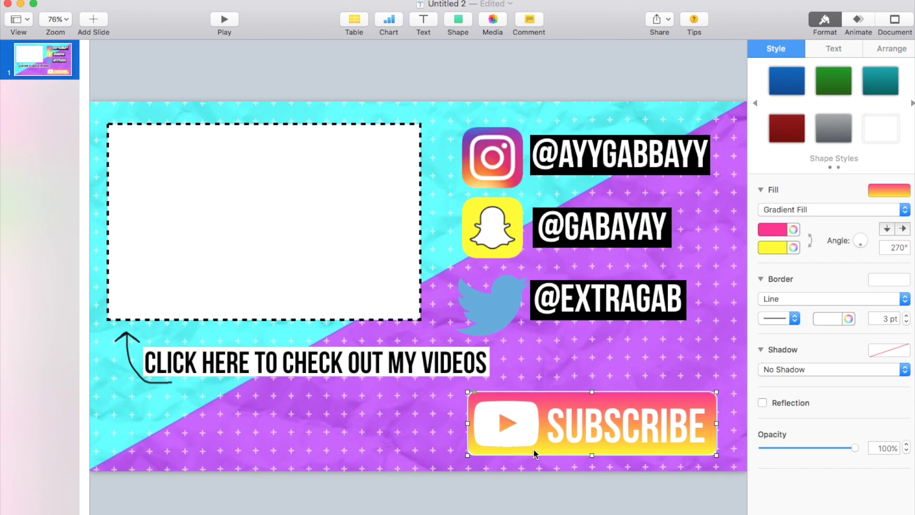
left_click(791, 247)
left_click(748, 268)
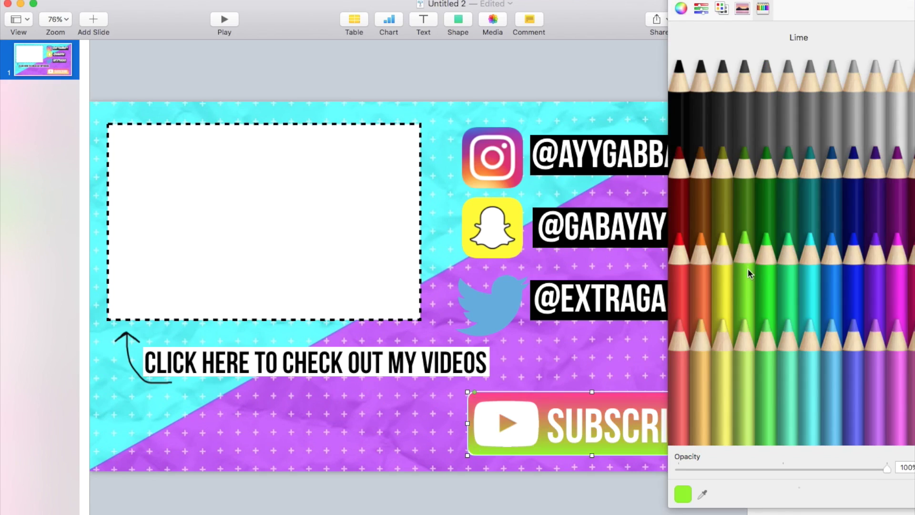
left_click(804, 359)
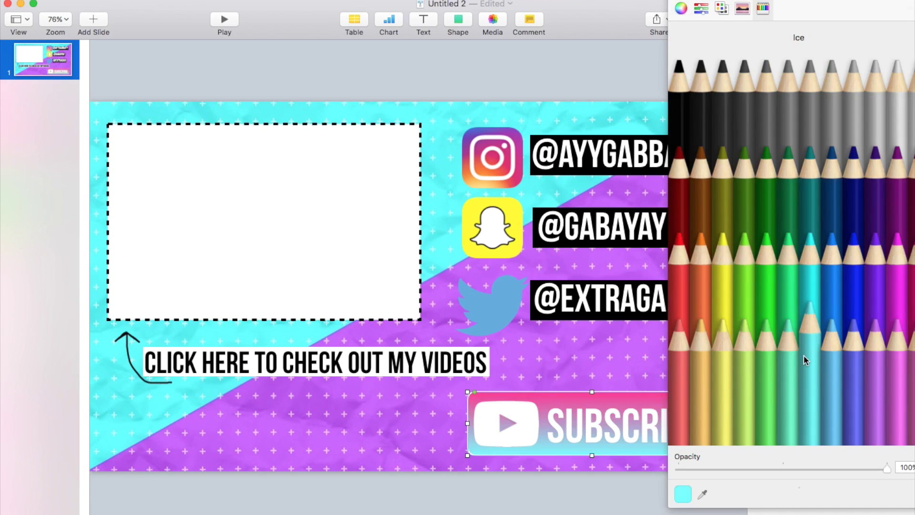
left_click(680, 3)
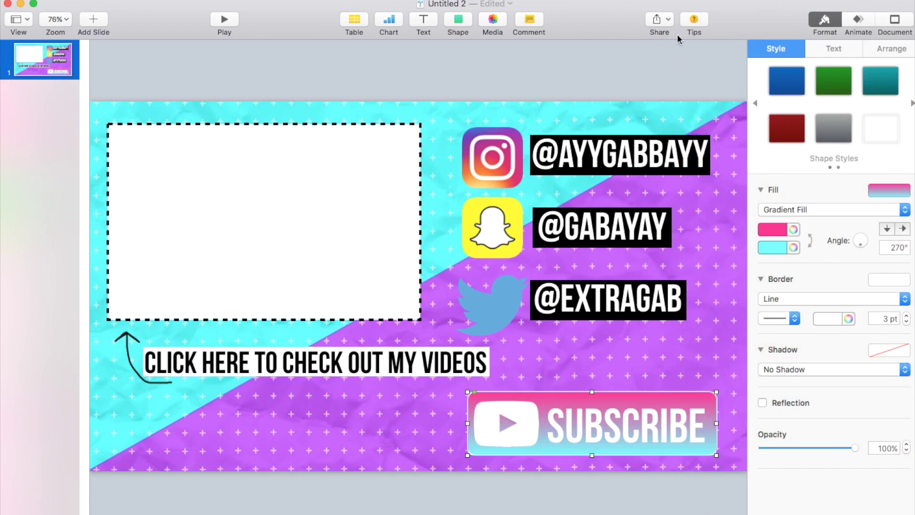
left_click(694, 361)
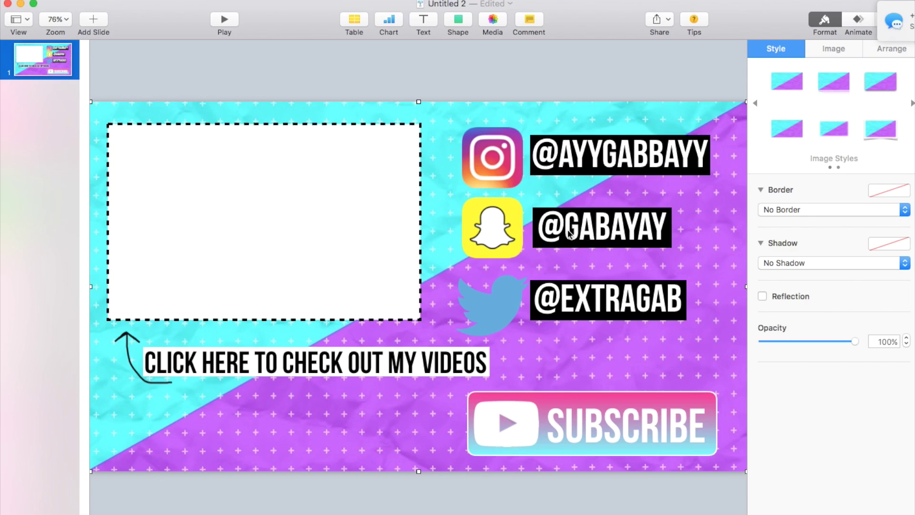
left_click(532, 79)
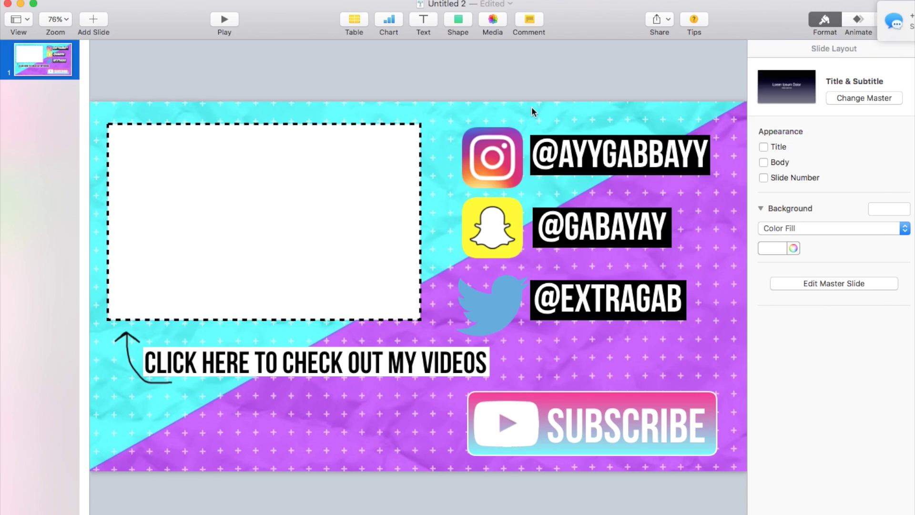